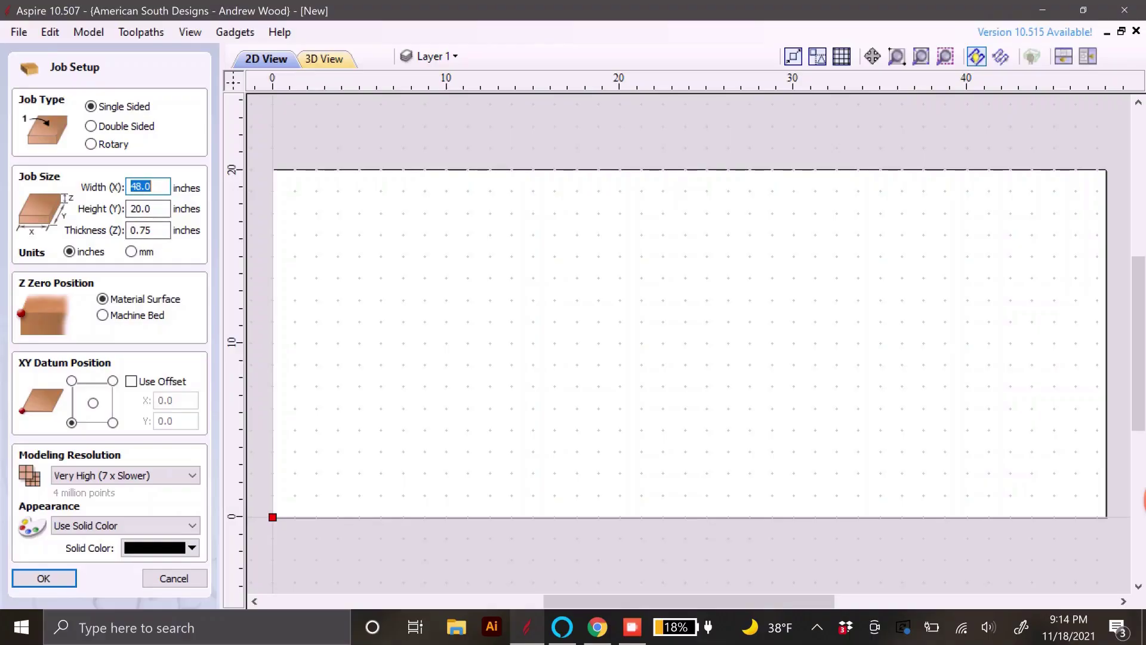
Accept the single-sided job setup and import the 3D model D-n-J-1589-Wavy Flag-Blank-4 from the Desktop
{"action": "left_click", "coordinate": [43, 578]}
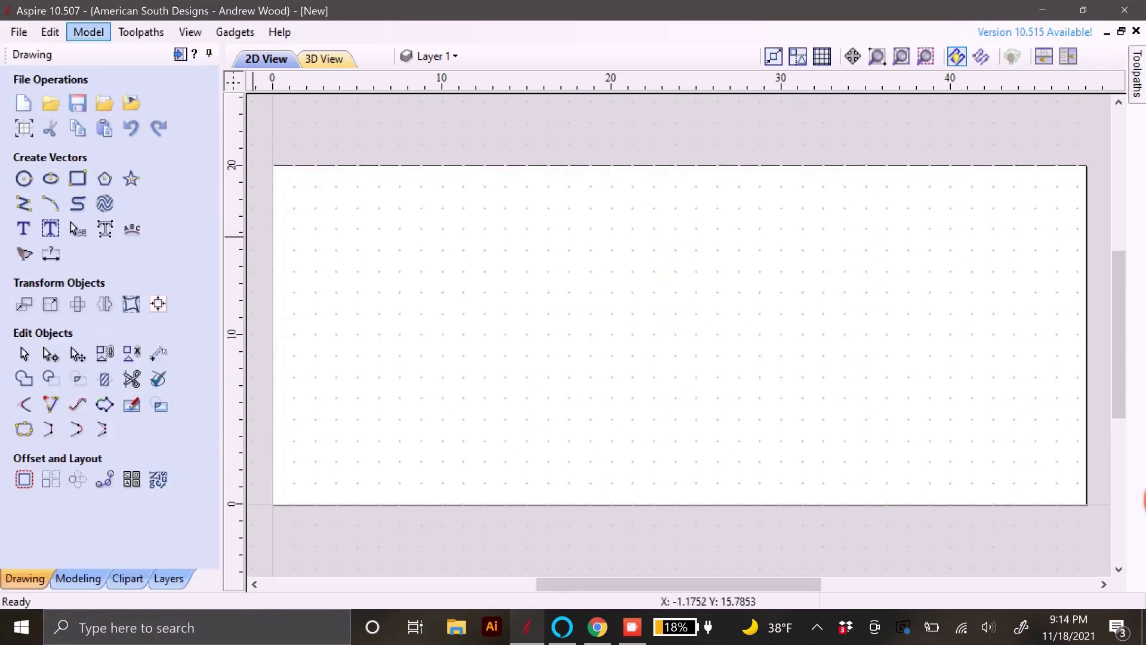
{"action": "left_click", "coordinate": [88, 32]}
{"action": "key", "text": "Up"}
{"action": "key", "text": "Up"}
{"action": "key", "text": "Return"}
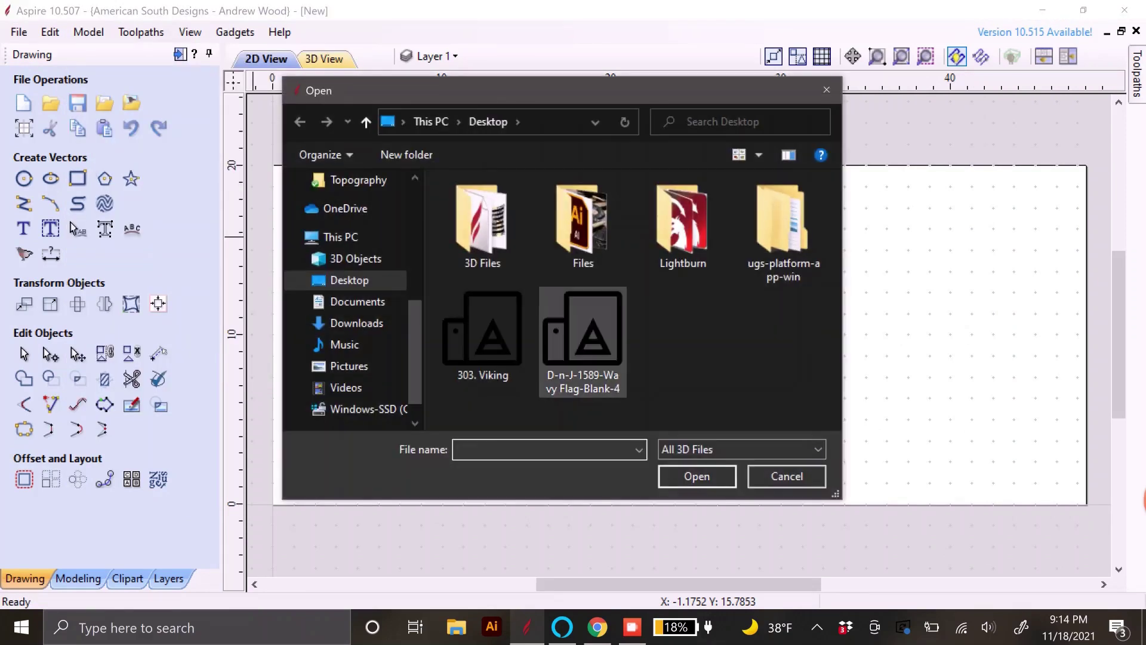
{"action": "left_click", "coordinate": [583, 340]}
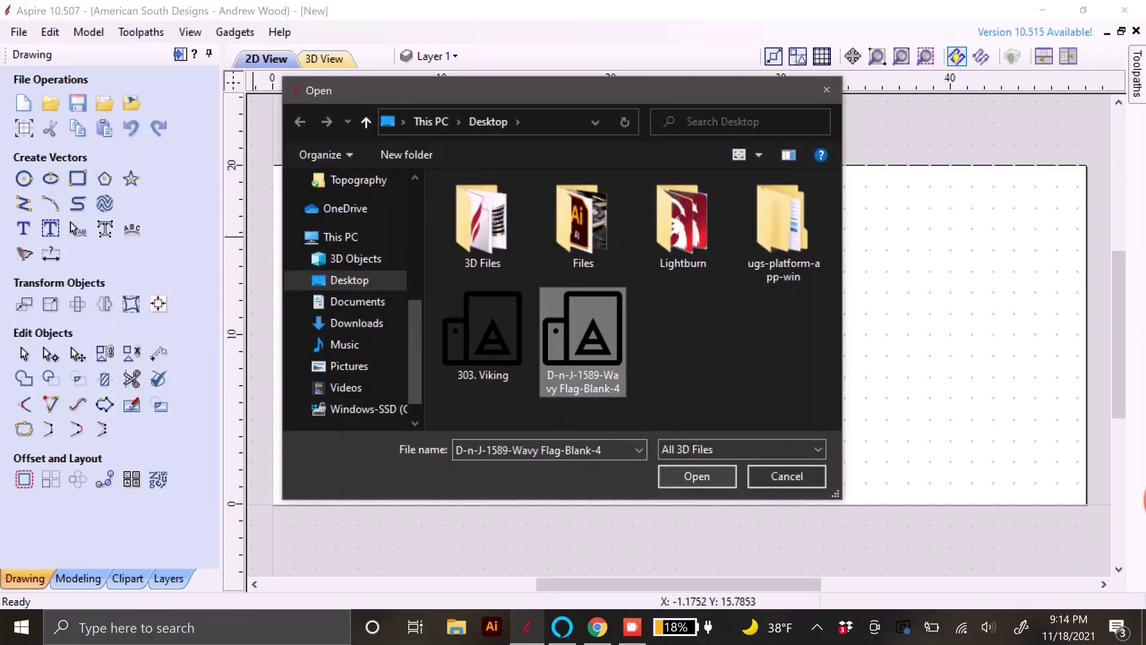
{"action": "key", "text": "Return"}
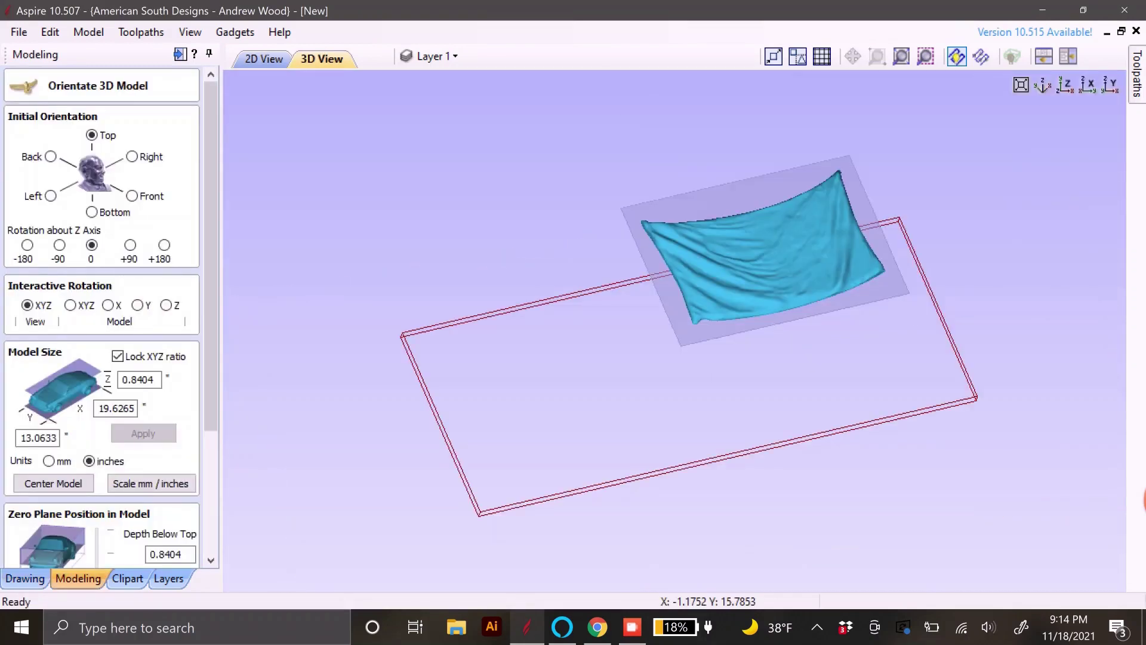
Set the flag model's X size to 24 inches with the XYZ ratio locked
{"action": "scroll", "coordinate": [115, 323], "scroll_direction": "down", "scroll_amount": 3}
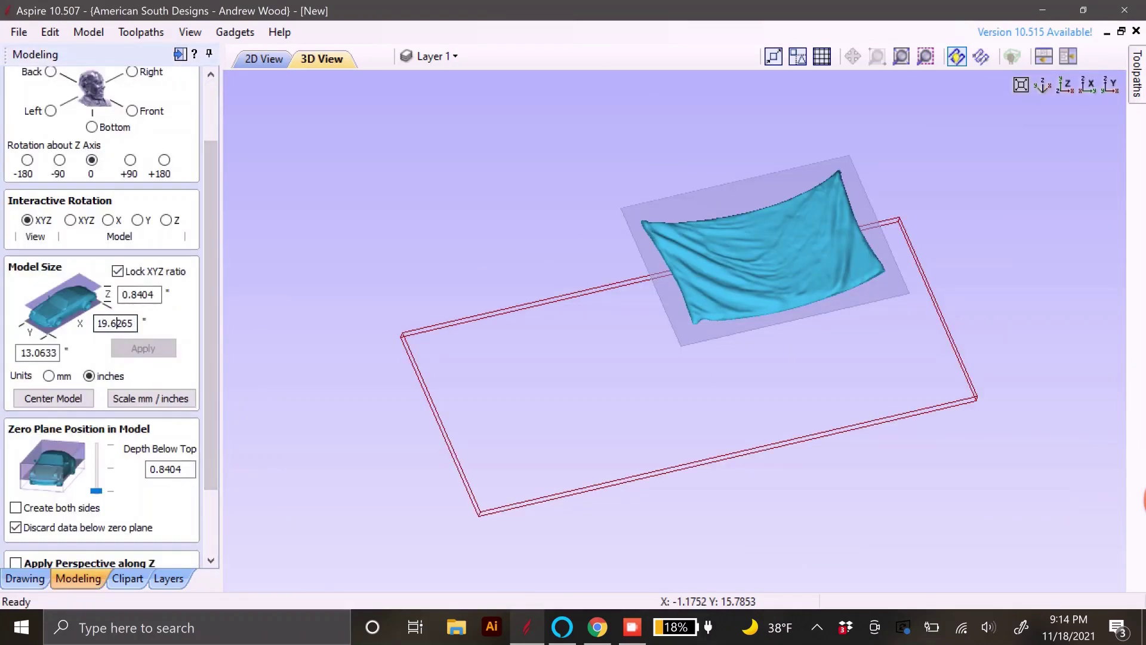
{"action": "double_click", "coordinate": [115, 323]}
{"action": "type", "text": "24"}
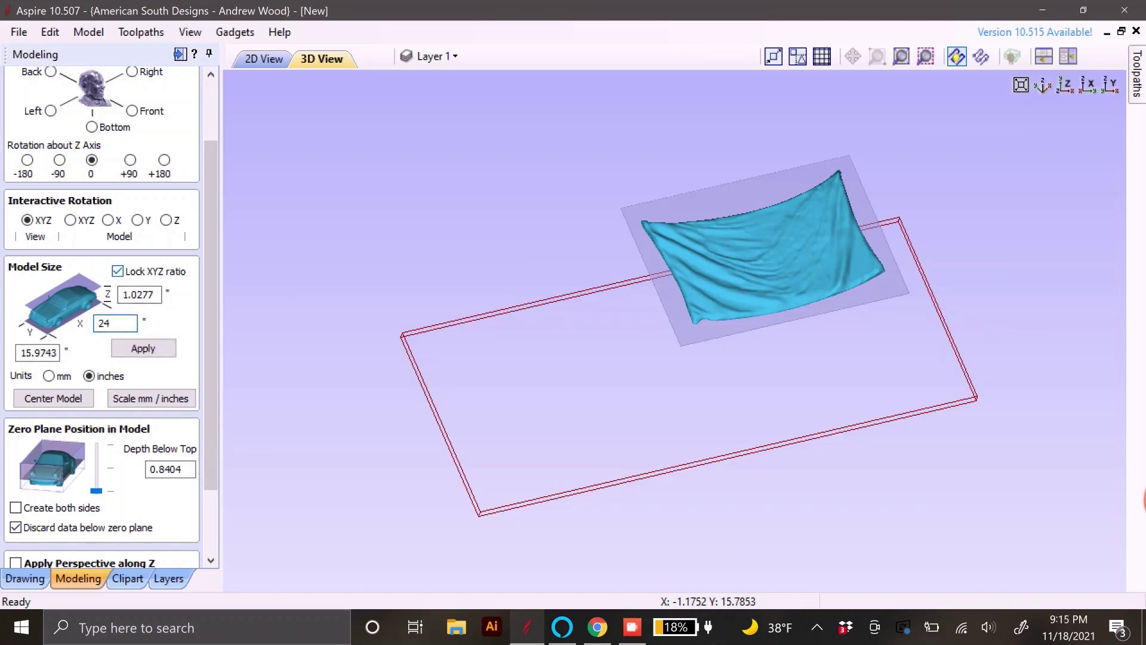
Unlock the flag's XYZ ratio, set its Z size to 0.75 inches, and accept the model orientation and size
{"action": "left_click", "coordinate": [118, 271]}
{"action": "double_click", "coordinate": [138, 294]}
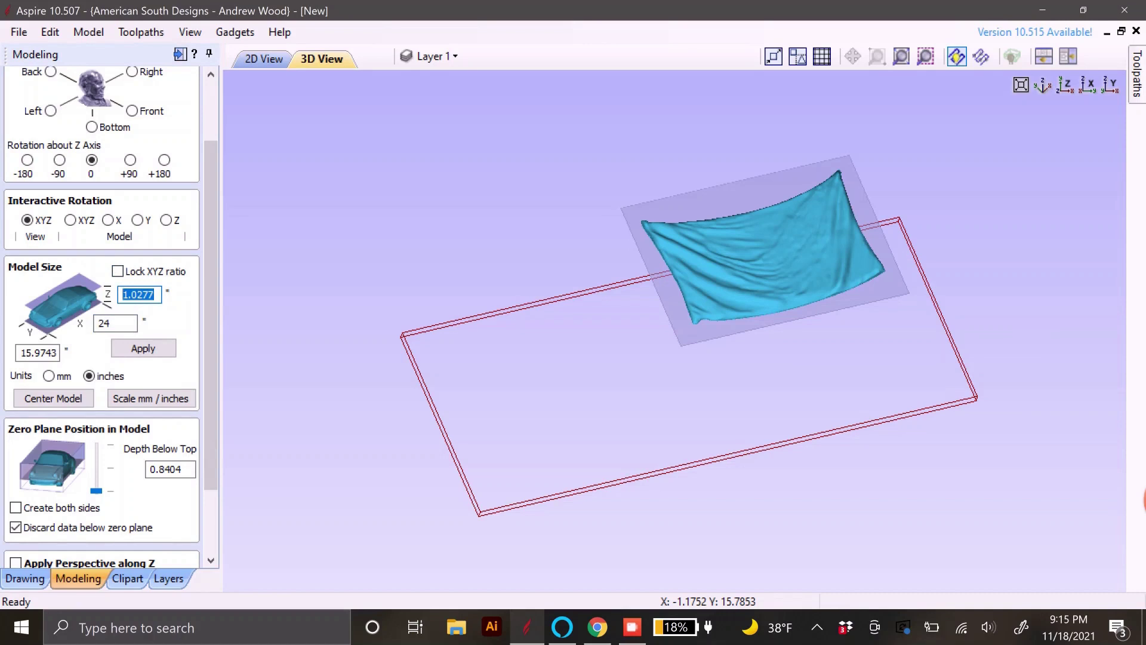
{"action": "type", "text": ".75"}
{"action": "key", "text": "BackSpace"}
{"action": "key", "text": "BackSpace"}
{"action": "key", "text": "BackSpace"}
{"action": "type", "text": ".75"}
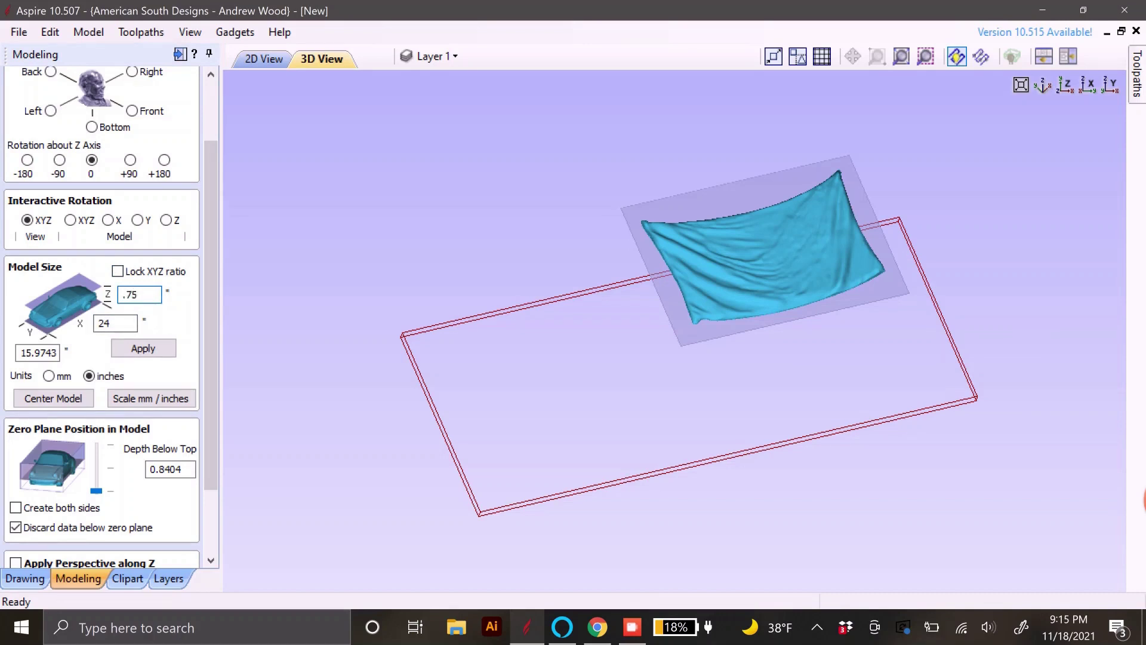
{"action": "key", "text": "Return"}
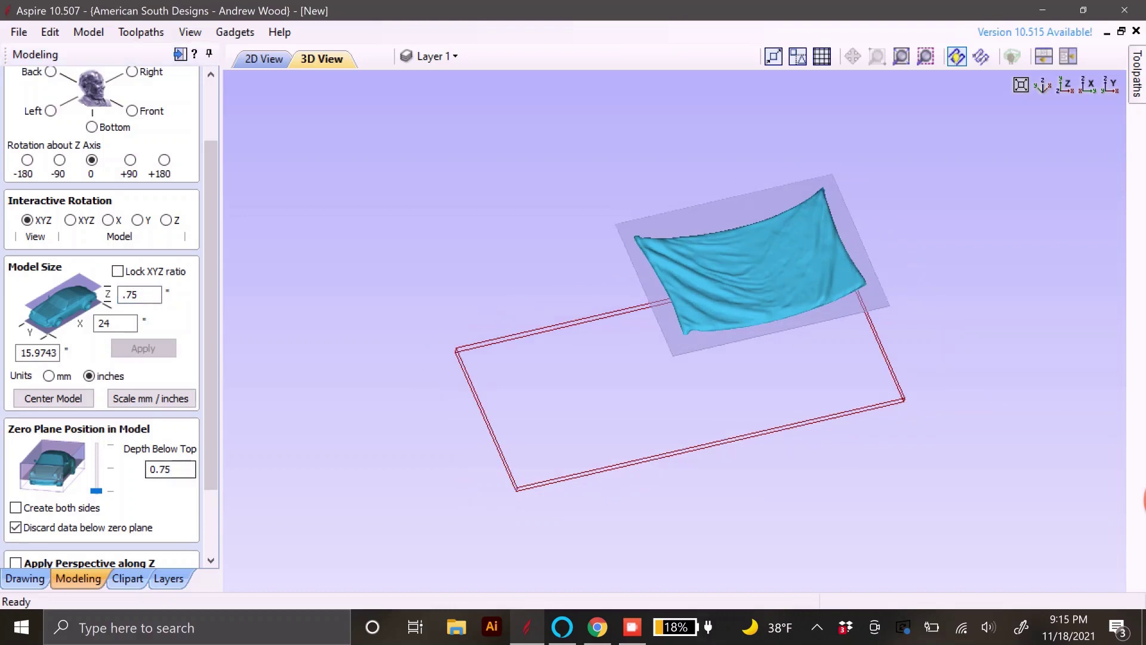
{"action": "scroll", "coordinate": [102, 316], "scroll_direction": "down", "scroll_amount": 3}
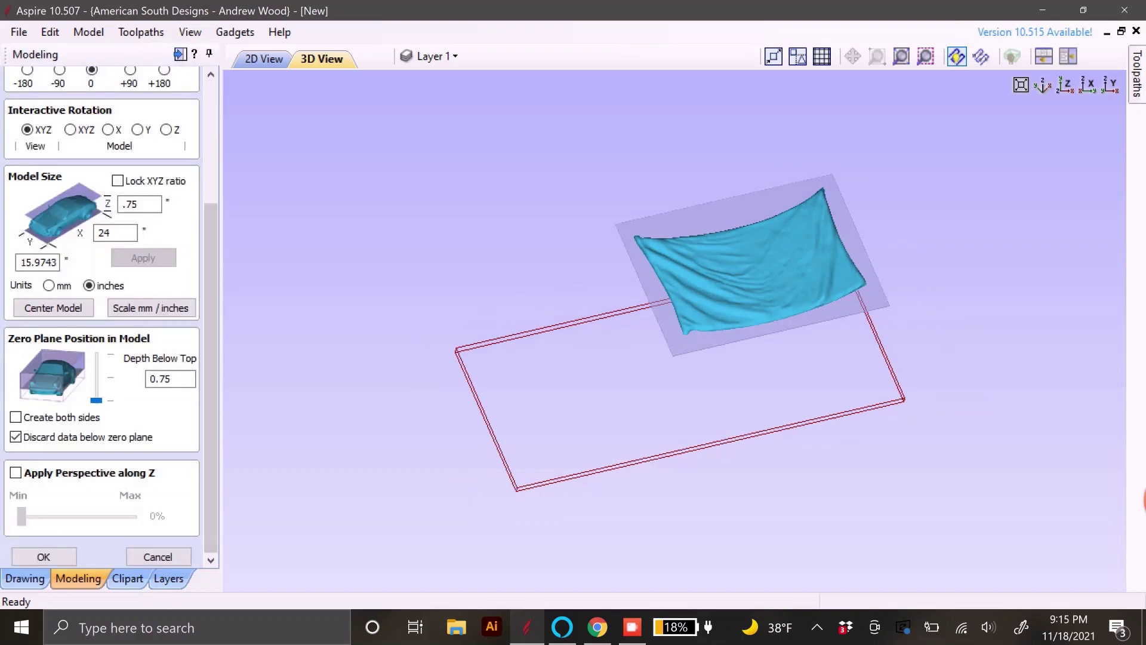
{"action": "left_click", "coordinate": [44, 556]}
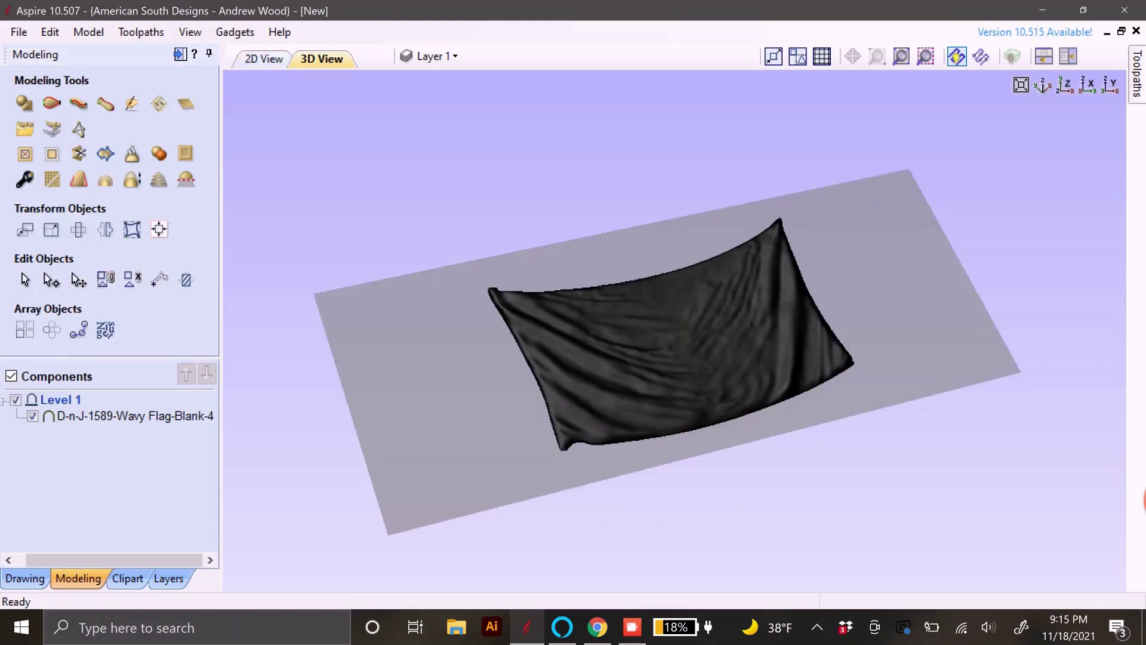
In the 2D view, move the flag component to the left end of the material, near its lower edge
{"action": "left_click", "coordinate": [264, 59]}
{"action": "left_click", "coordinate": [512, 300]}
{"action": "key", "text": "Escape"}
{"action": "left_click", "coordinate": [448, 336]}
{"action": "left_click", "coordinate": [78, 280]}
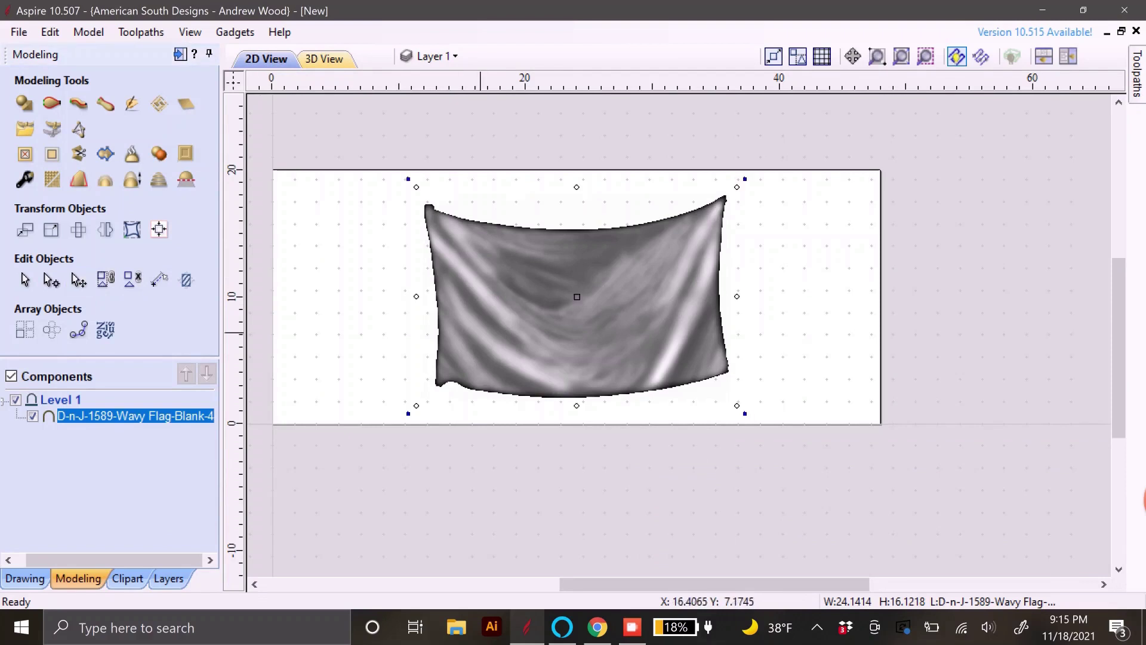
{"action": "left_click_drag", "start_coordinate": [481, 332], "coordinate": [338, 354]}
{"action": "left_click", "coordinate": [417, 466]}
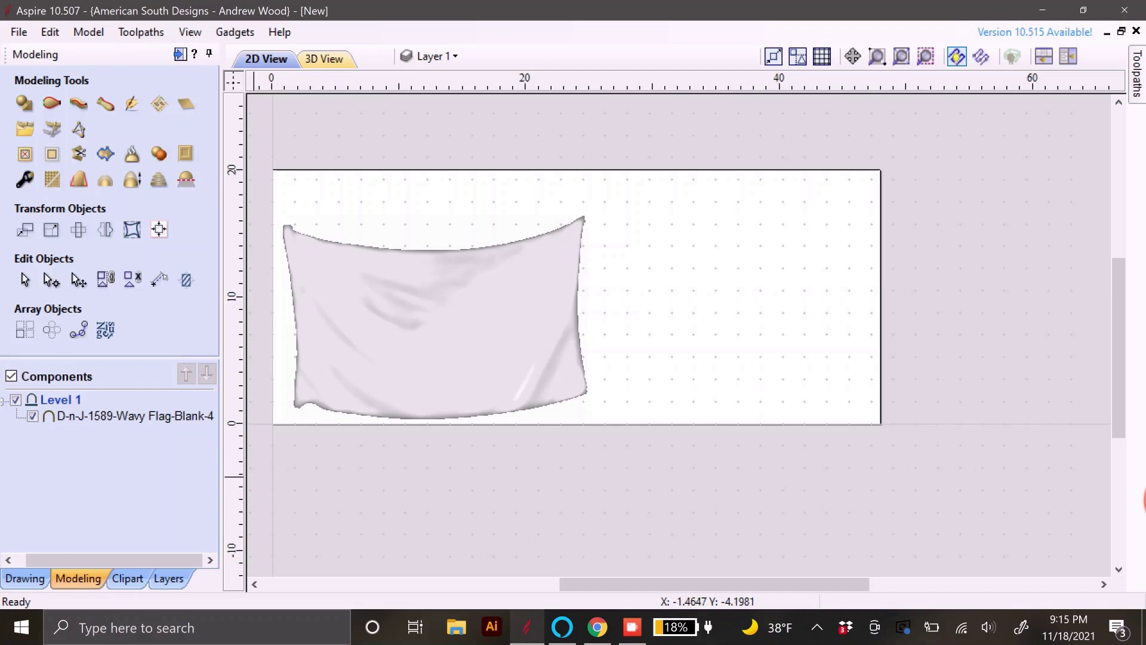
Set the flag component's base height to 0.25 inches in its properties
{"action": "double_click", "coordinate": [135, 415]}
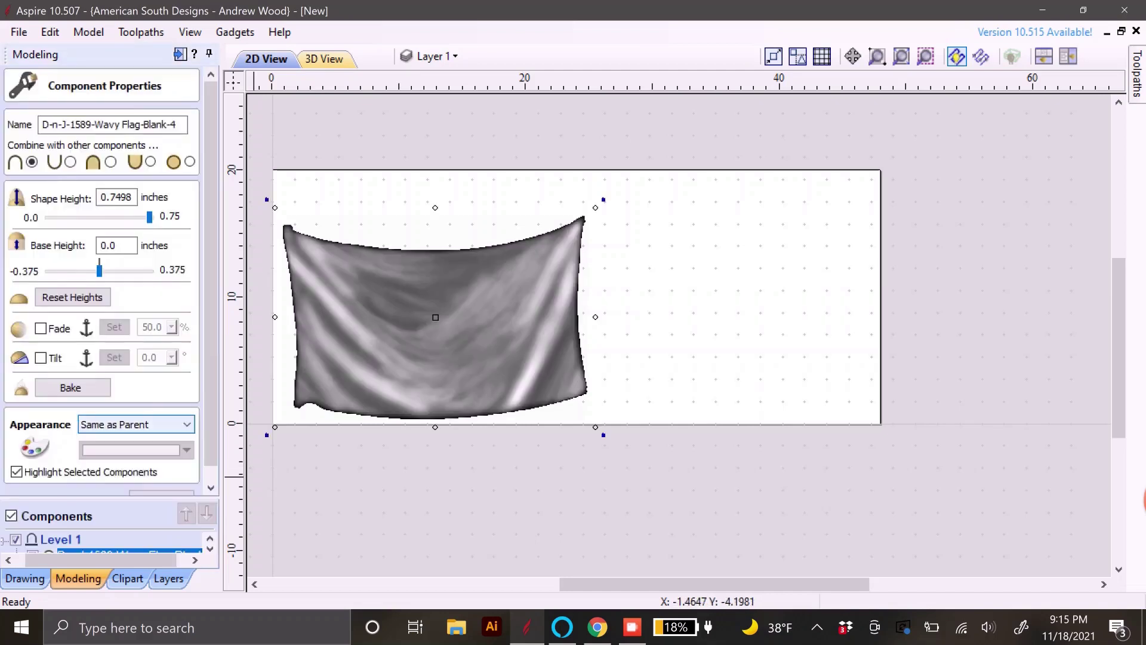
{"action": "left_click", "coordinate": [324, 58]}
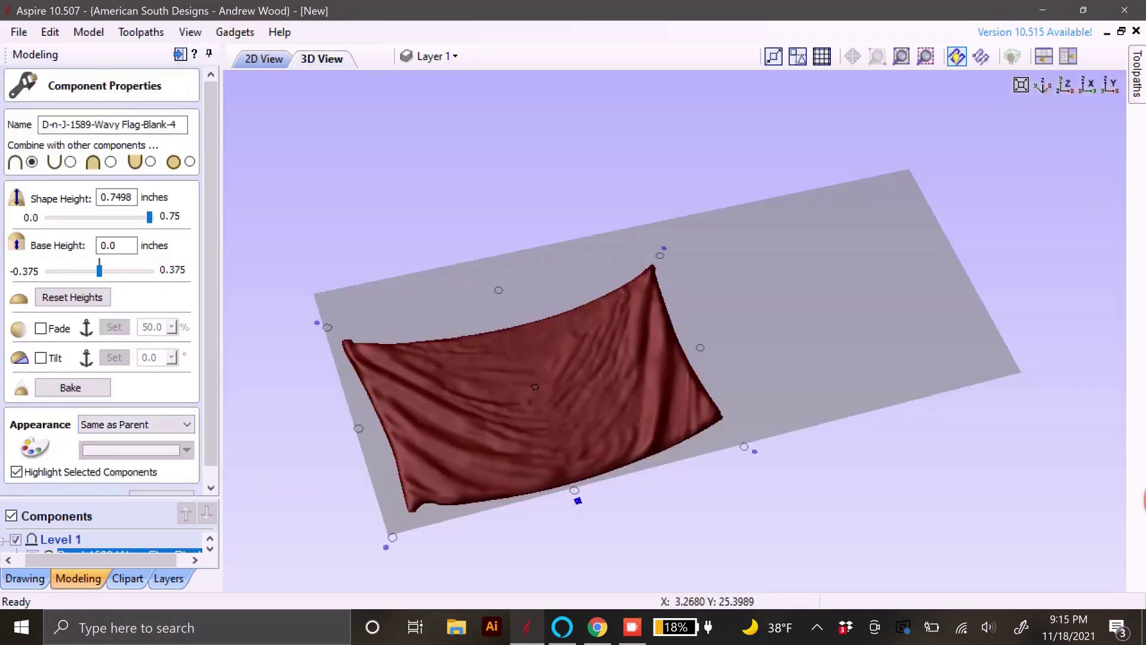
{"action": "mouse_move", "coordinate": [531, 388]}
{"action": "left_mouse_down"}
{"action": "mouse_move", "coordinate": [612, 289]}
{"action": "mouse_move", "coordinate": [531, 388]}
{"action": "left_mouse_up"}
{"action": "left_click_drag", "start_coordinate": [794, 418], "coordinate": [787, 234]}
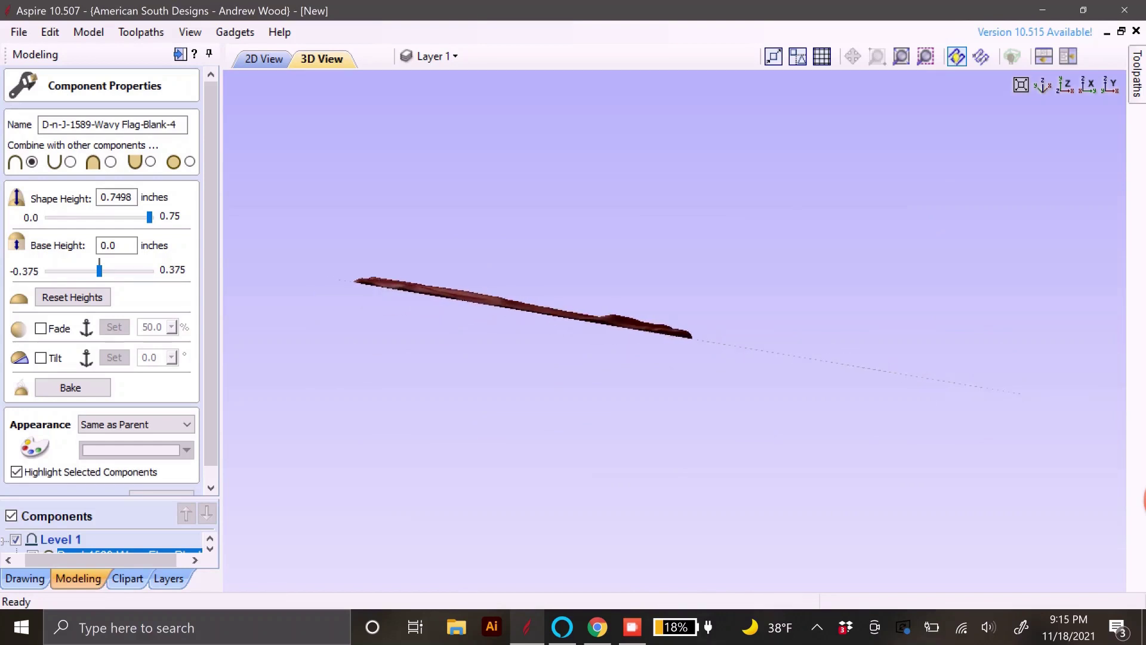
{"action": "left_click", "coordinate": [118, 245]}
{"action": "key", "text": "BackSpace"}
{"action": "type", "text": "35"}
{"action": "key", "text": "BackSpace"}
{"action": "key", "text": "BackSpace"}
{"action": "type", "text": "25"}
{"action": "key", "text": "Return"}
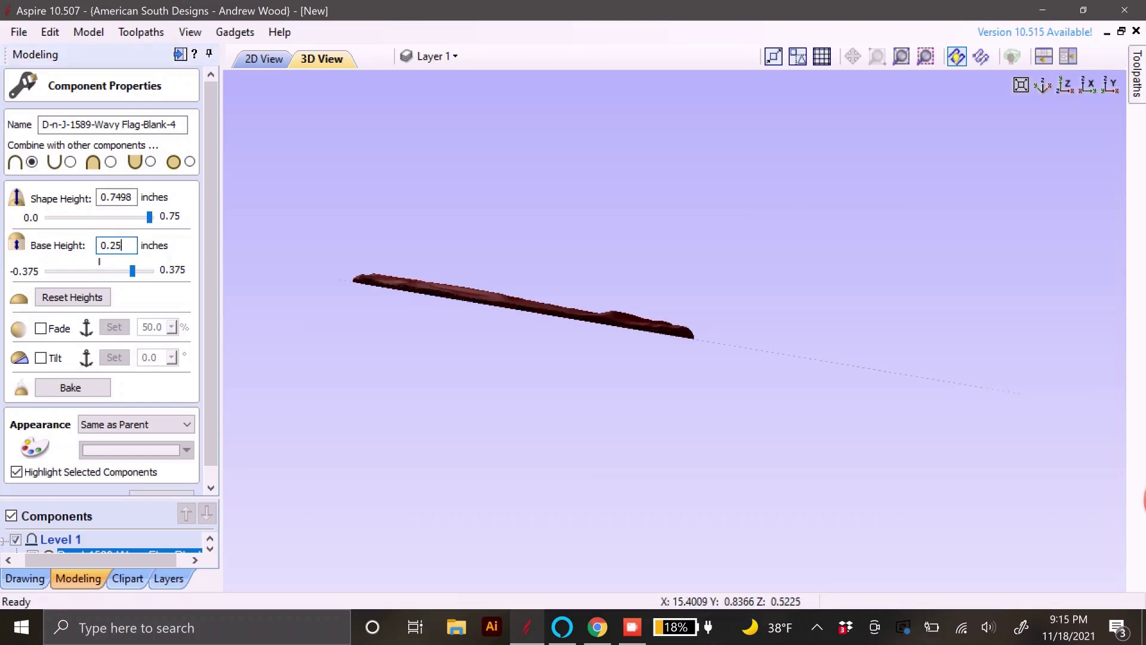
Set the flag component's shape height to 0.70 inches
{"action": "left_click_drag", "start_coordinate": [597, 313], "coordinate": [597, 418]}
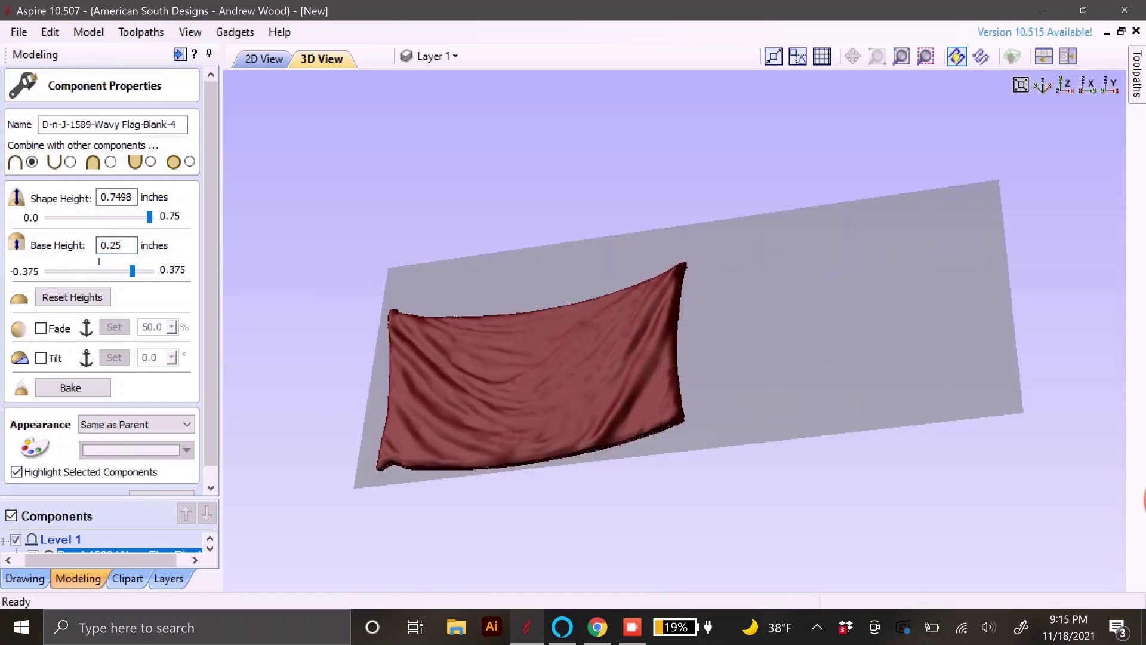
{"action": "left_click_drag", "start_coordinate": [848, 382], "coordinate": [872, 364]}
{"action": "left_click_drag", "start_coordinate": [386, 361], "coordinate": [427, 340]}
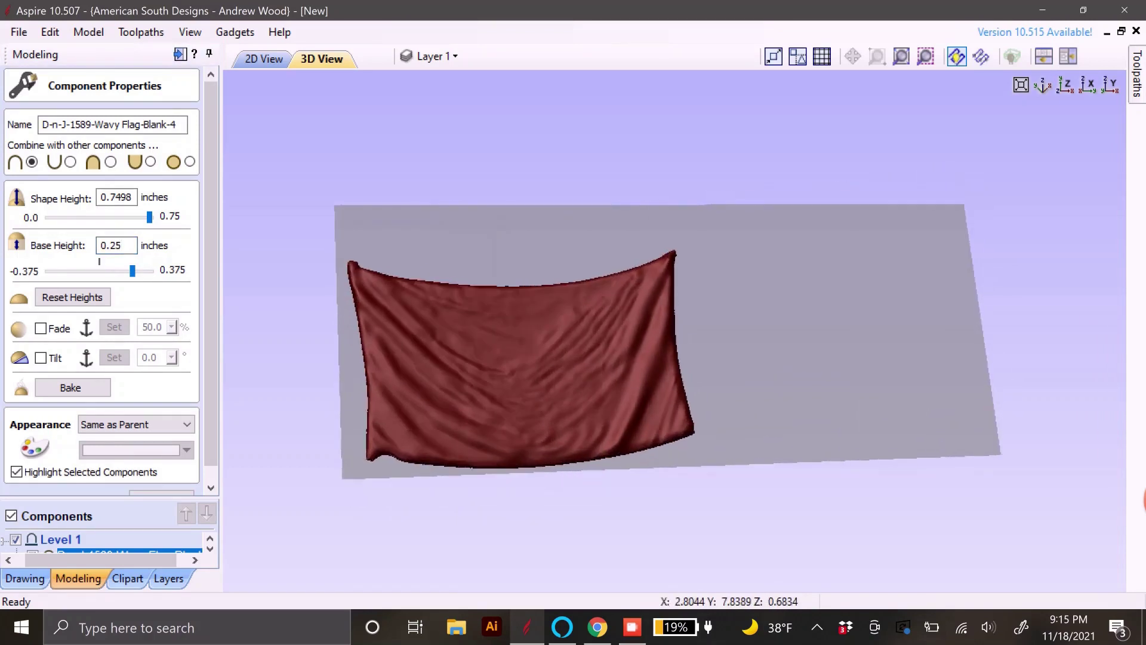
{"action": "mouse_move", "coordinate": [460, 304]}
{"action": "left_mouse_down"}
{"action": "mouse_move", "coordinate": [469, 272]}
{"action": "mouse_move", "coordinate": [463, 287]}
{"action": "left_mouse_up"}
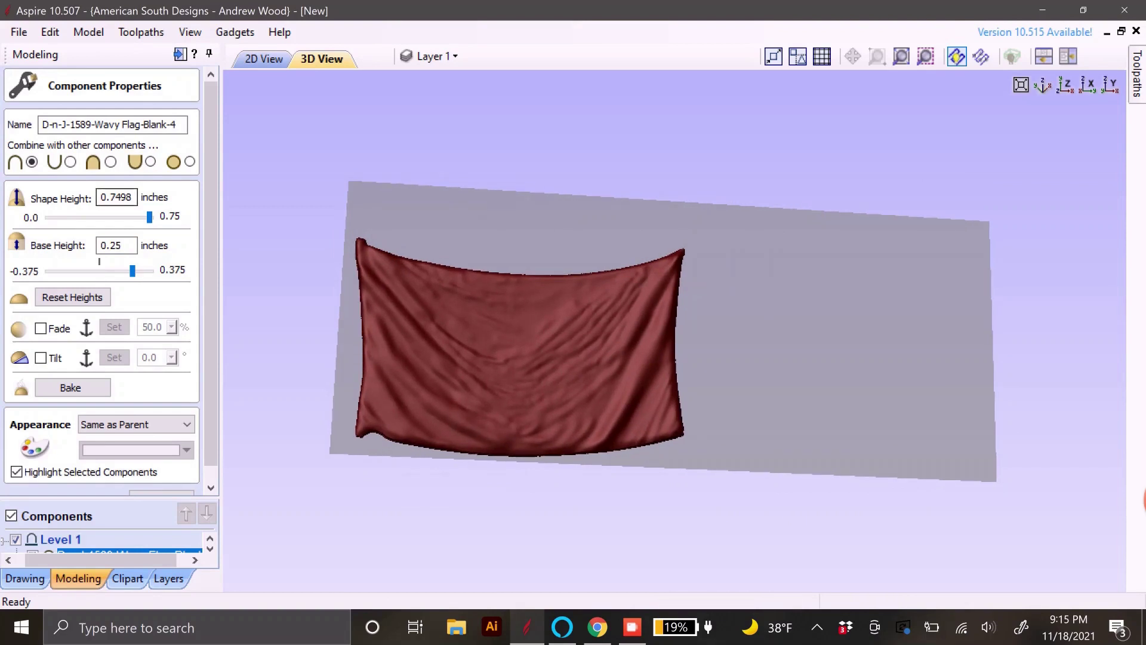
{"action": "left_click_drag", "start_coordinate": [115, 197], "coordinate": [132, 197]}
{"action": "type", "text": "0"}
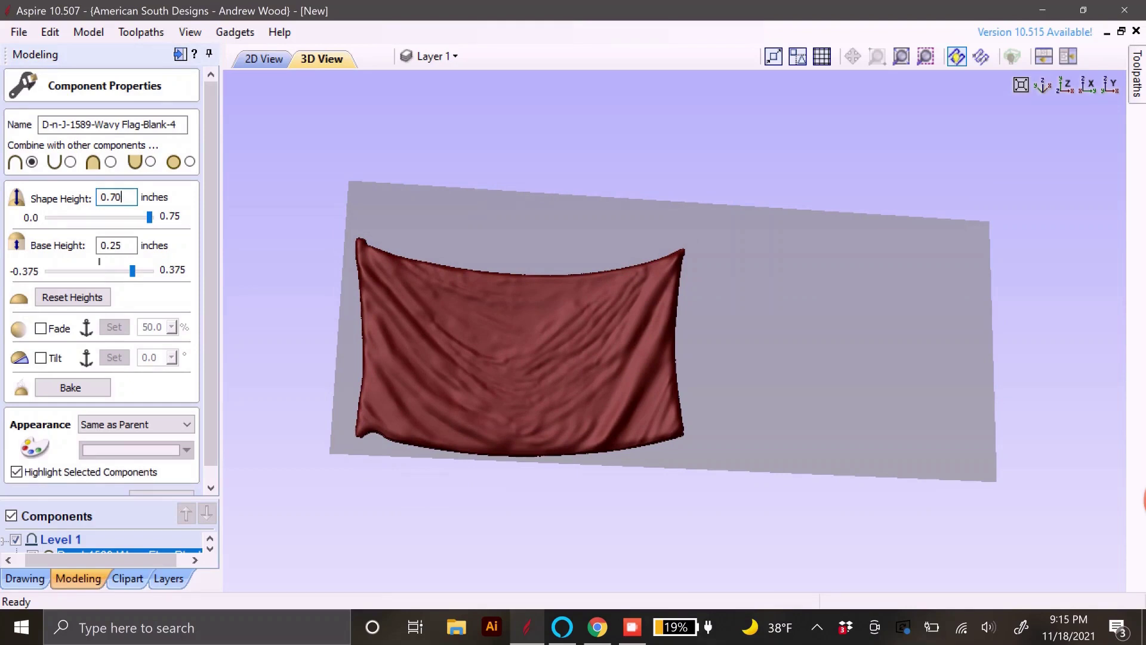
{"action": "key", "text": "Return"}
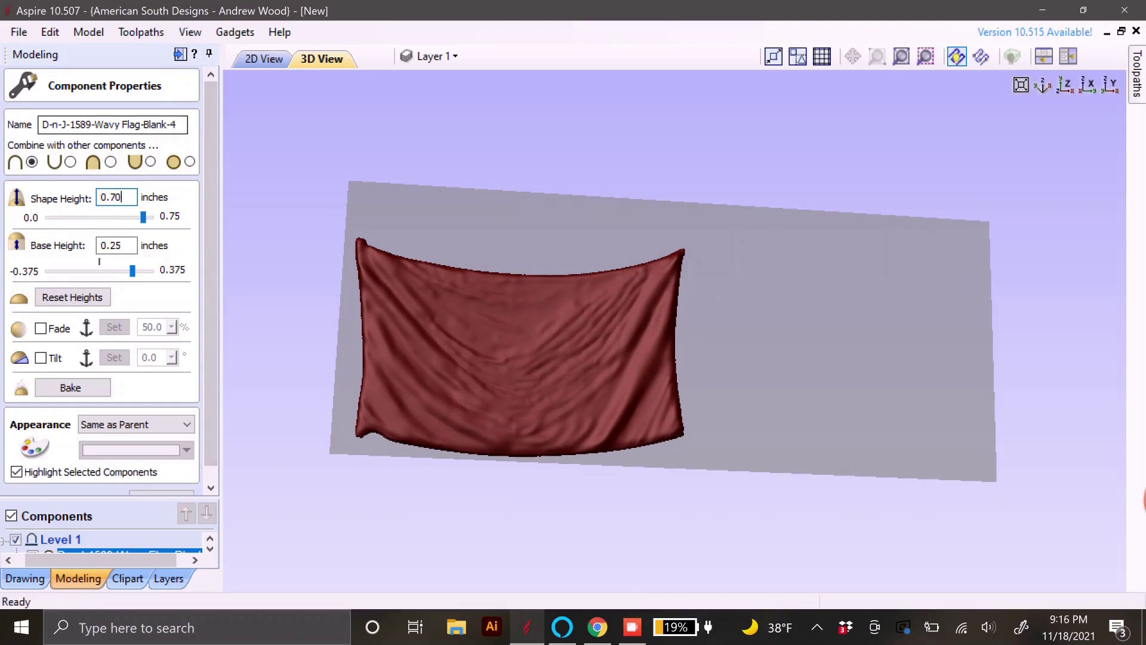
{"action": "left_click", "coordinate": [89, 32]}
{"action": "mouse_move", "coordinate": [141, 32]}
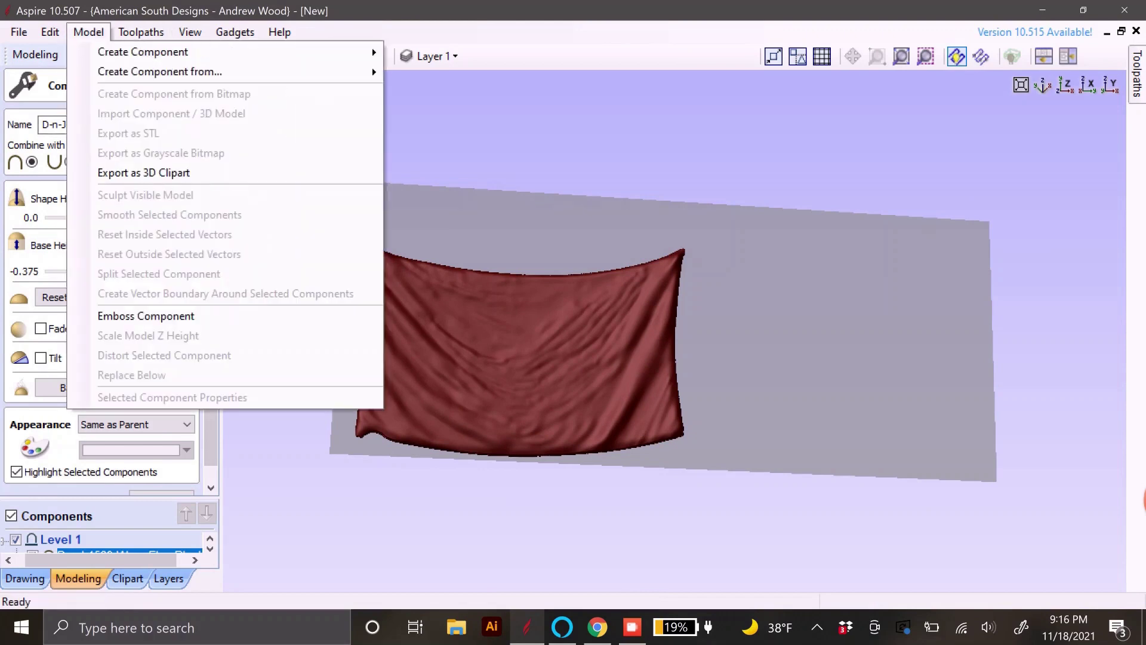
{"action": "key", "text": "Escape"}
Close the flag's component properties and import the 3D model 303. Viking from the Desktop
{"action": "scroll", "coordinate": [161, 471], "scroll_direction": "down", "scroll_amount": 1}
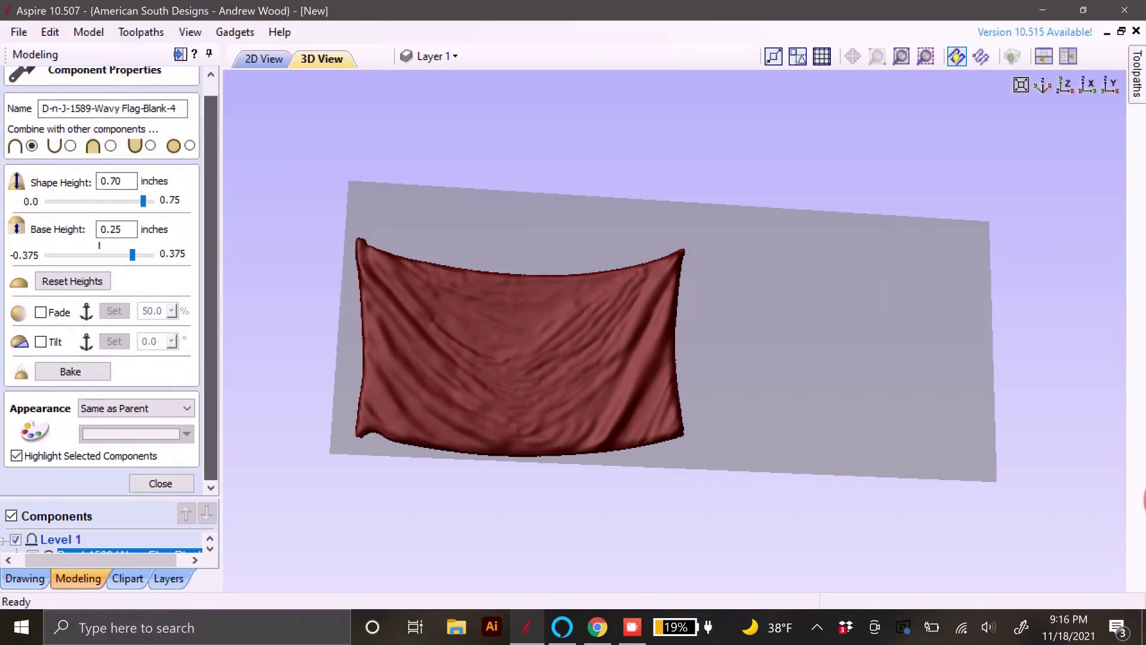
{"action": "left_click", "coordinate": [159, 481]}
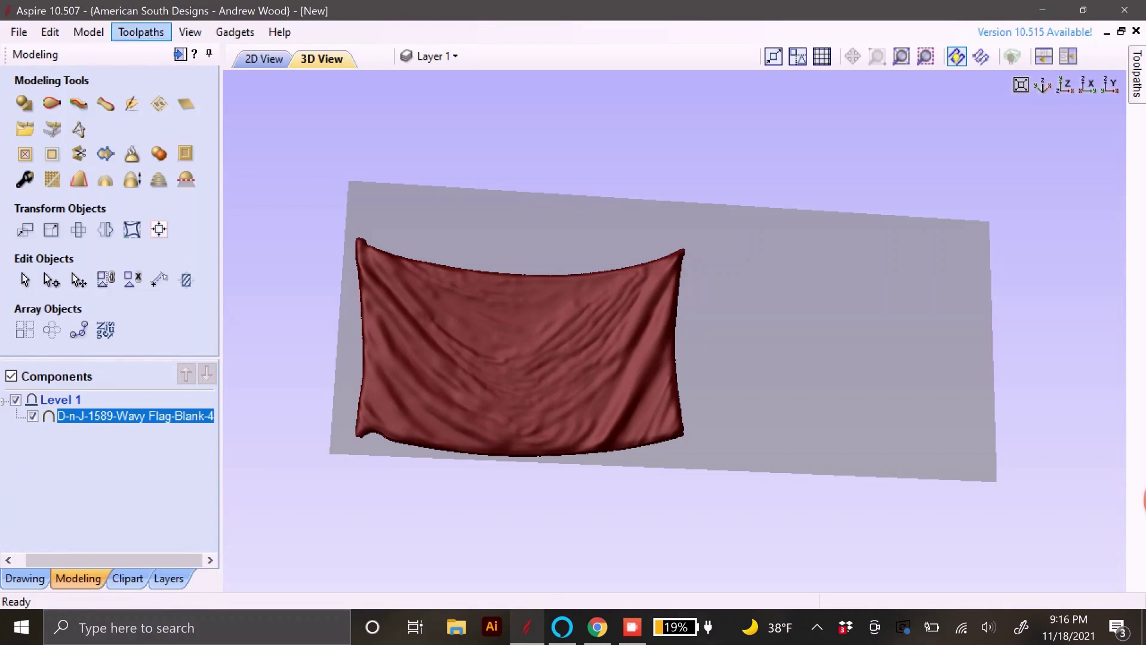
{"action": "left_click", "coordinate": [89, 32]}
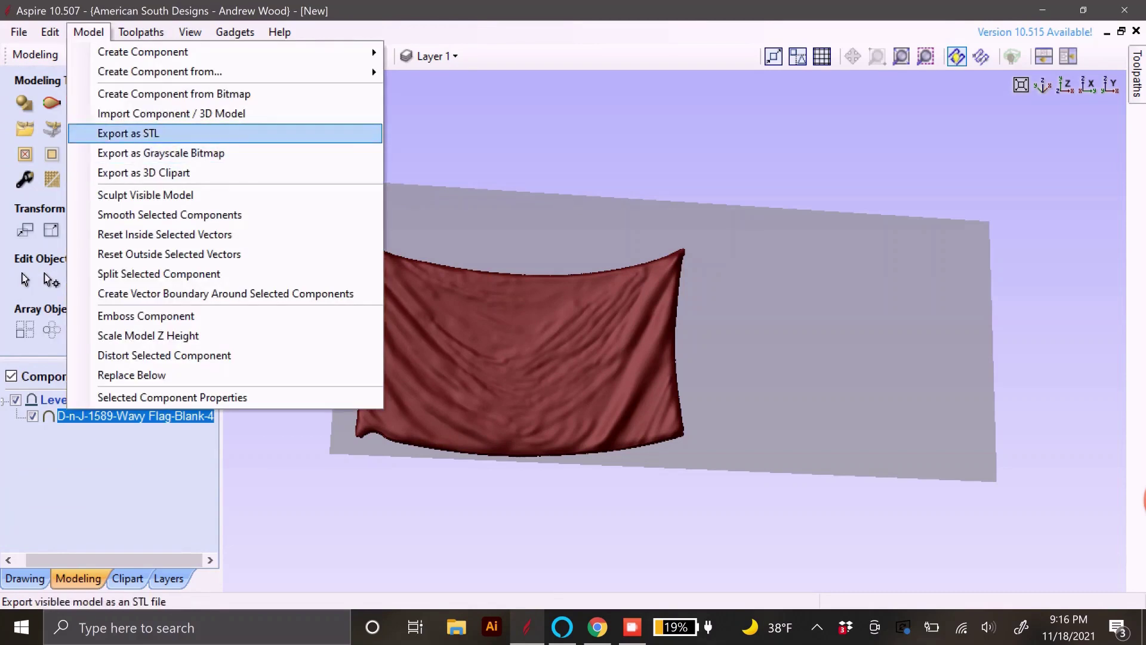
{"action": "left_click", "coordinate": [170, 114]}
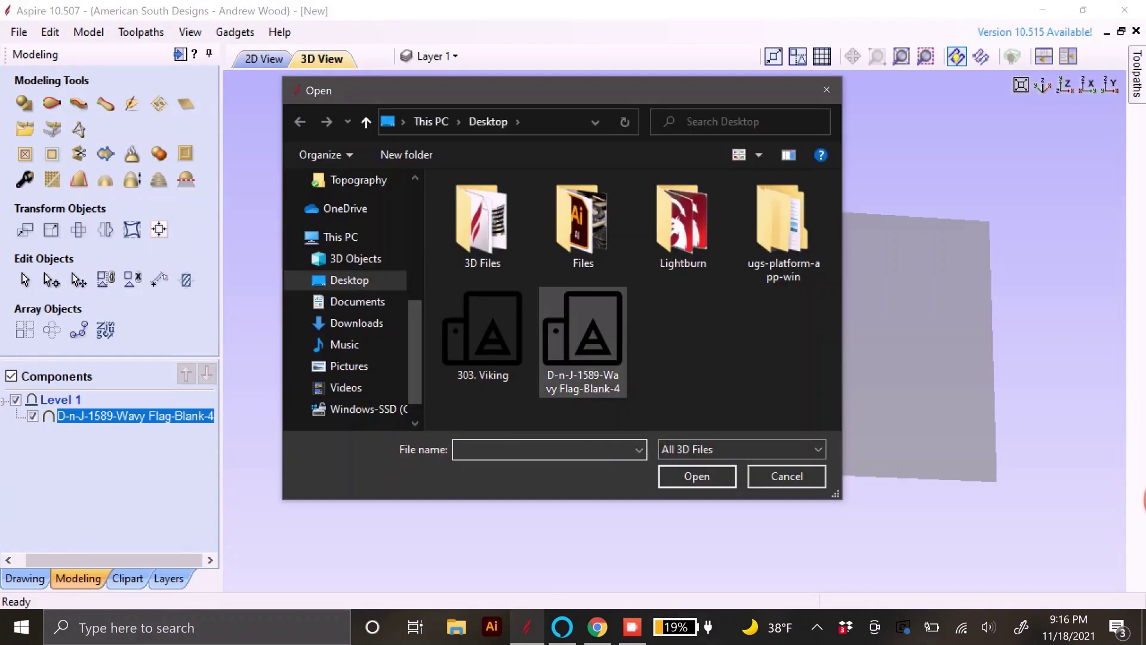
{"action": "left_click", "coordinate": [582, 342]}
{"action": "left_click", "coordinate": [483, 338]}
{"action": "left_click", "coordinate": [697, 476]}
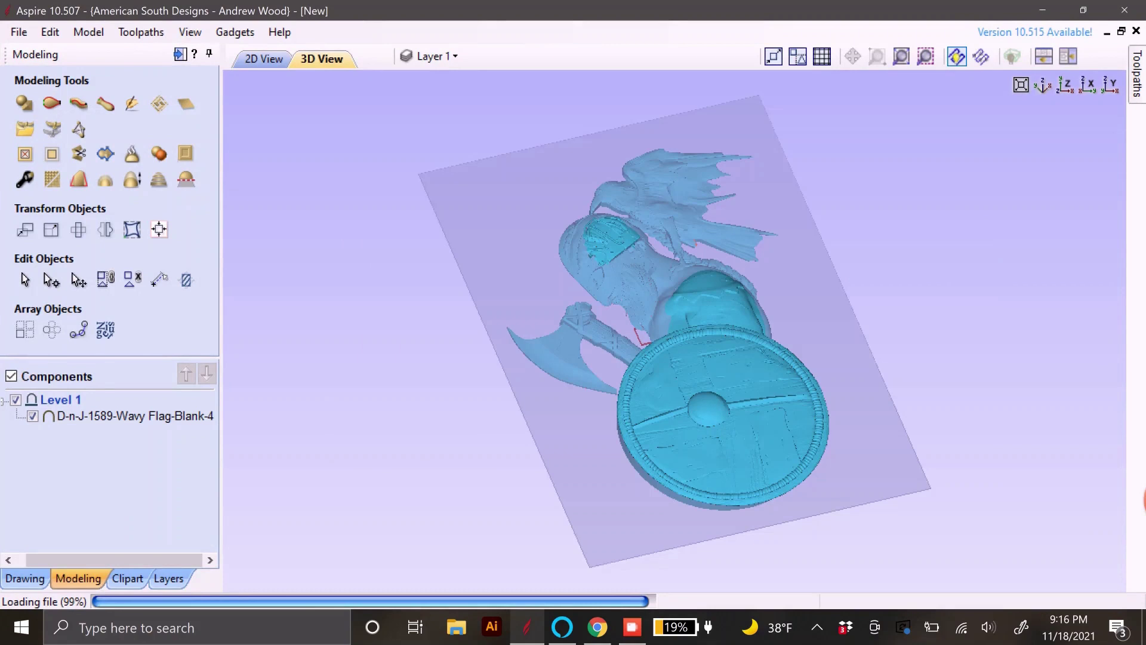
Set the Viking model's X size to 11 inches with the XYZ ratio locked and apply it
{"action": "double_click", "coordinate": [124, 409]}
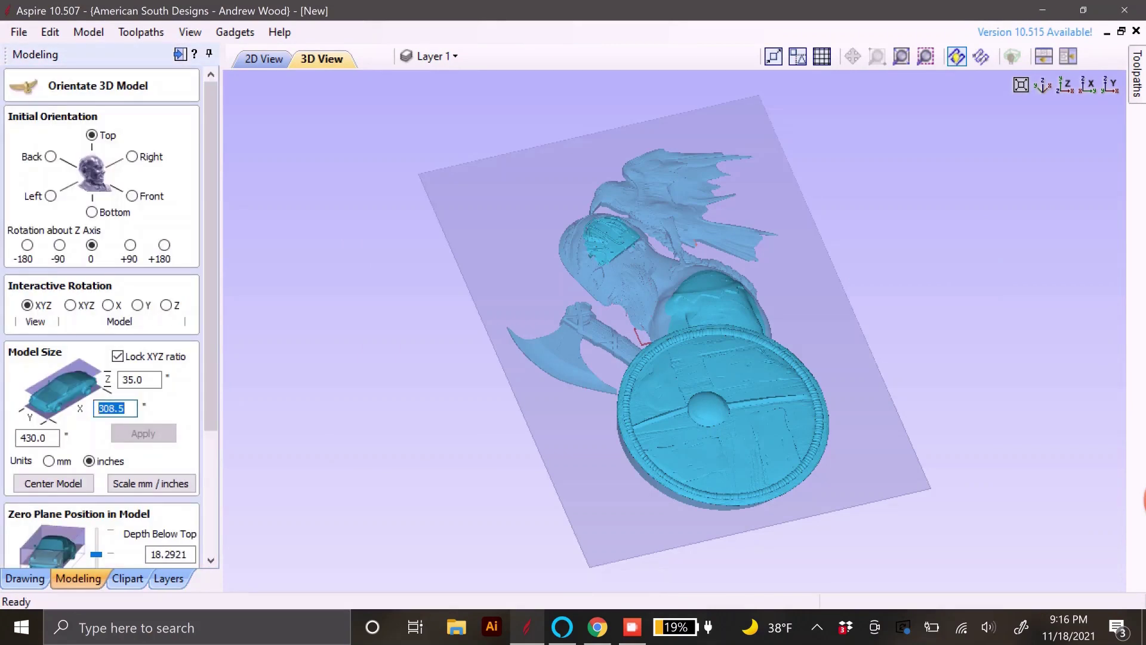
{"action": "type", "text": "11"}
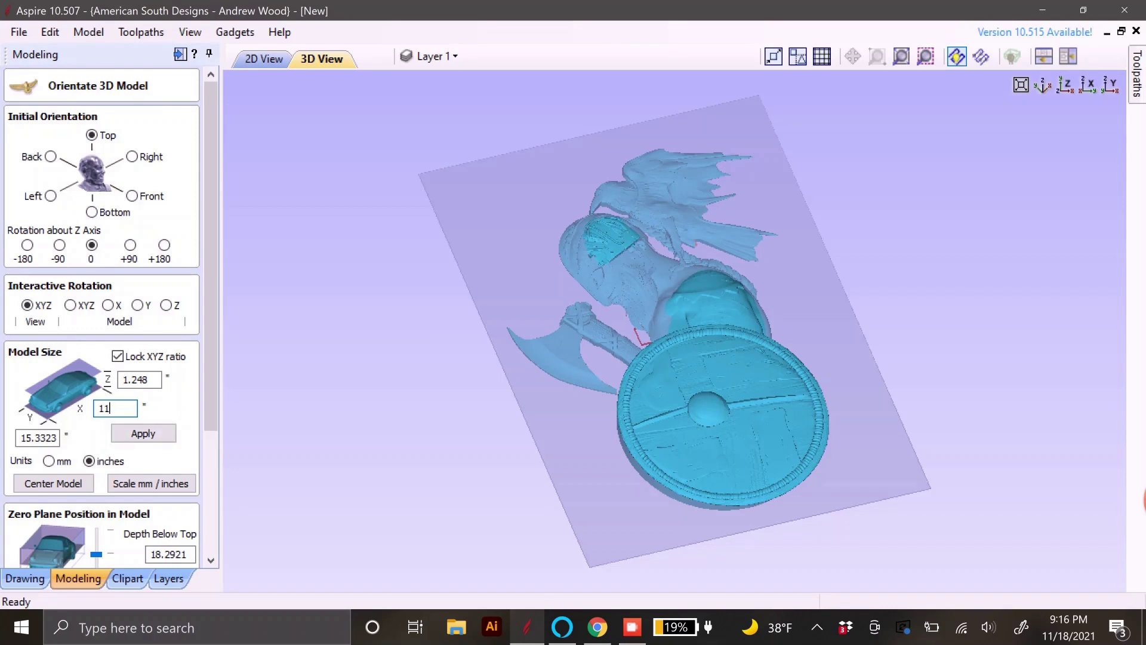
{"action": "key", "text": "Return"}
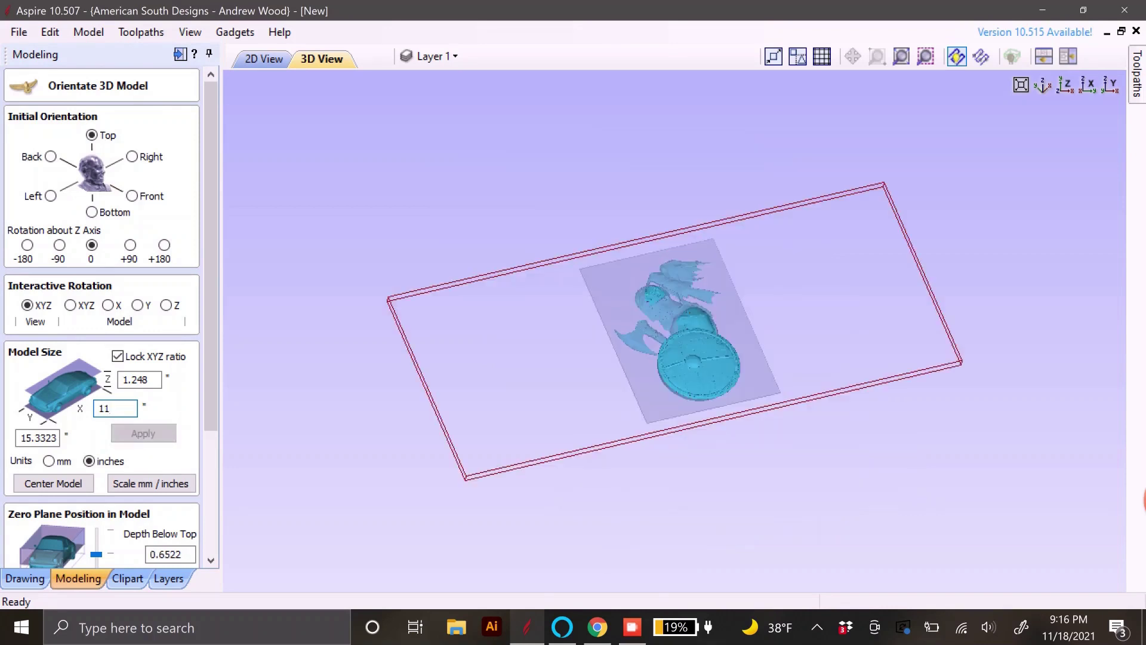
Try a Z size of 0.5 inches for the Viking with the ratio locked, and re-enter 11 inches for X
{"action": "double_click", "coordinate": [139, 380]}
{"action": "type", "text": ".5"}
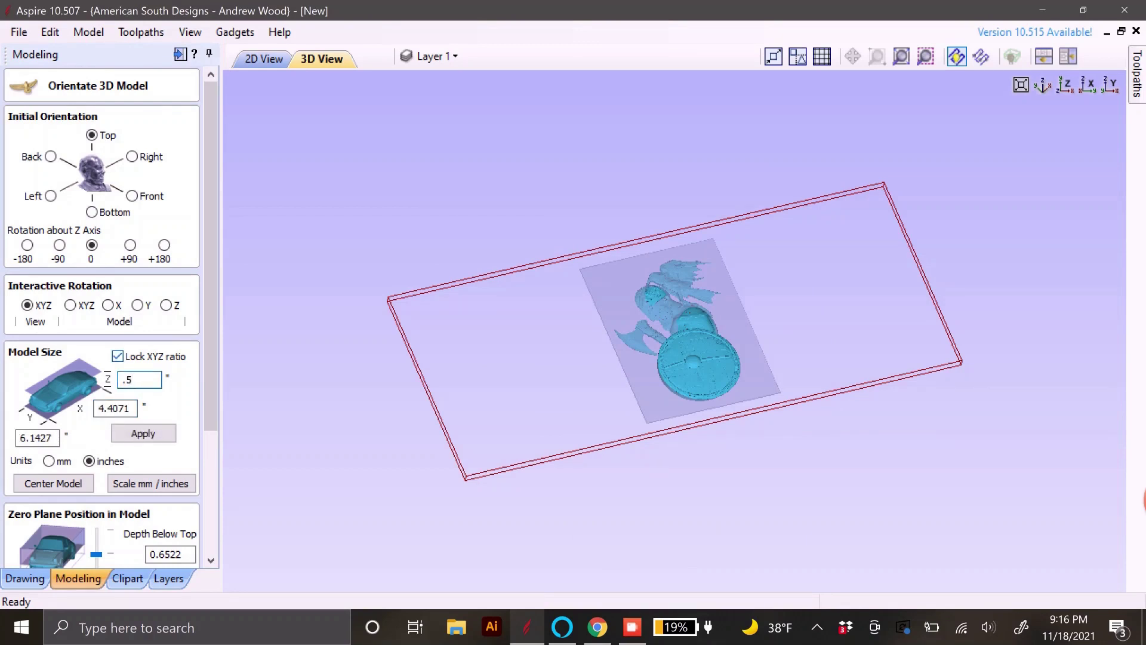
{"action": "double_click", "coordinate": [114, 409]}
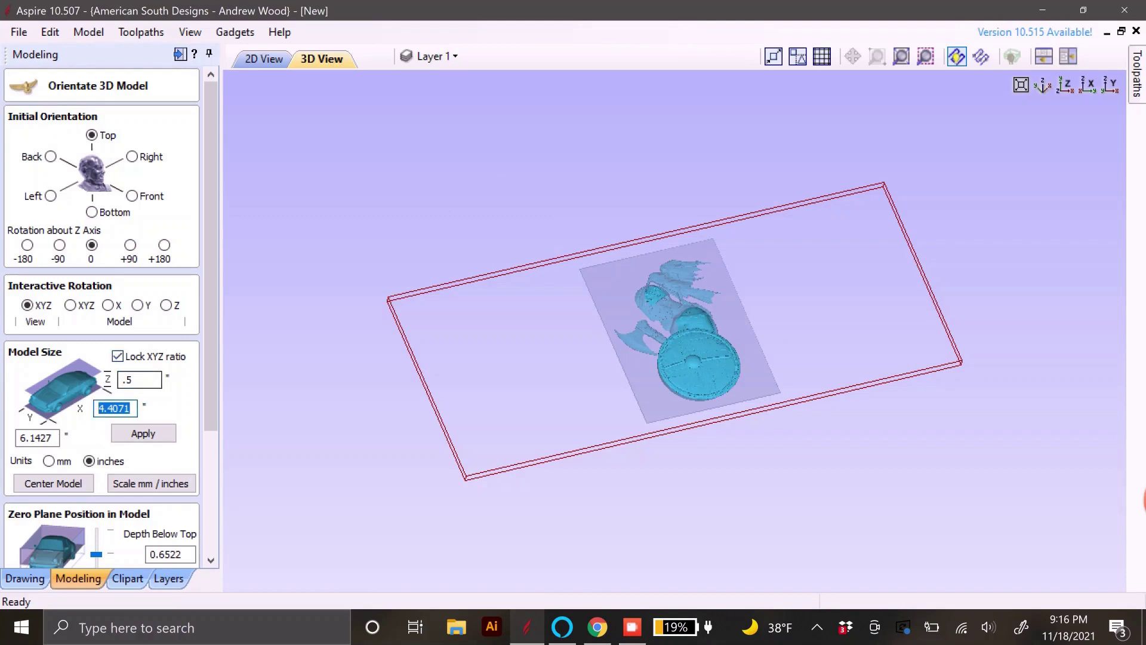
{"action": "type", "text": "11"}
Unlock the XYZ ratio and enter a Z size of 0.5 inches for the Viking model
{"action": "left_click", "coordinate": [118, 356]}
{"action": "left_click", "coordinate": [139, 380]}
{"action": "type", "text": ".5"}
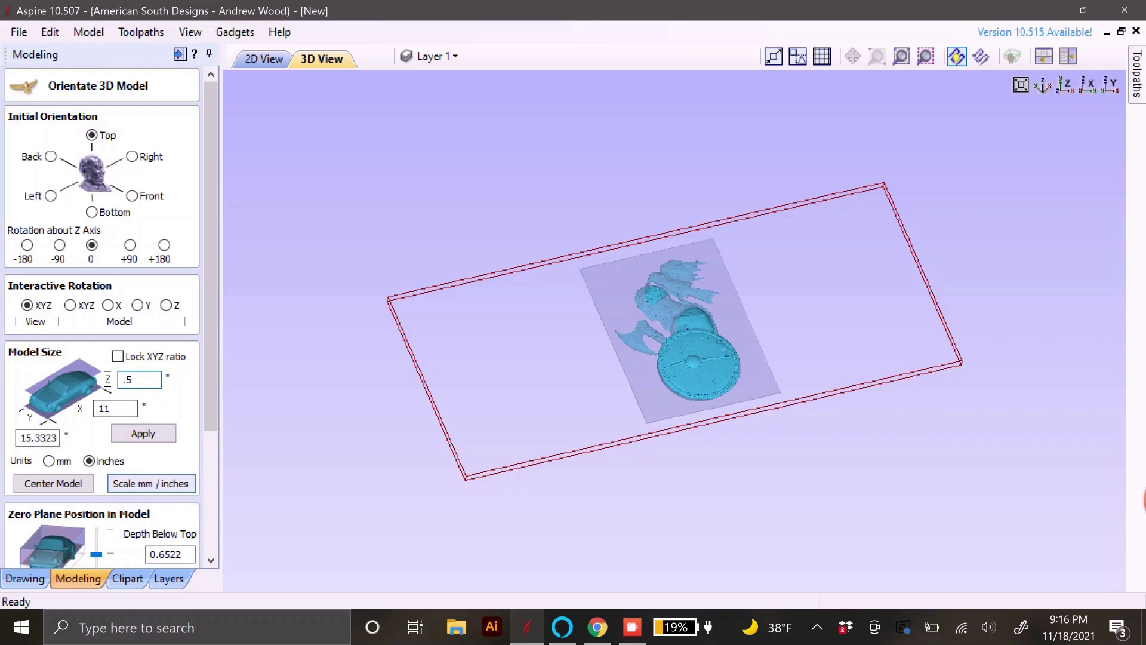
Try zero plane depths of 0 and 0.5 inches for the Viking, and settle on 1.248 inches below the top
{"action": "left_click_drag", "start_coordinate": [210, 370], "coordinate": [210, 415]}
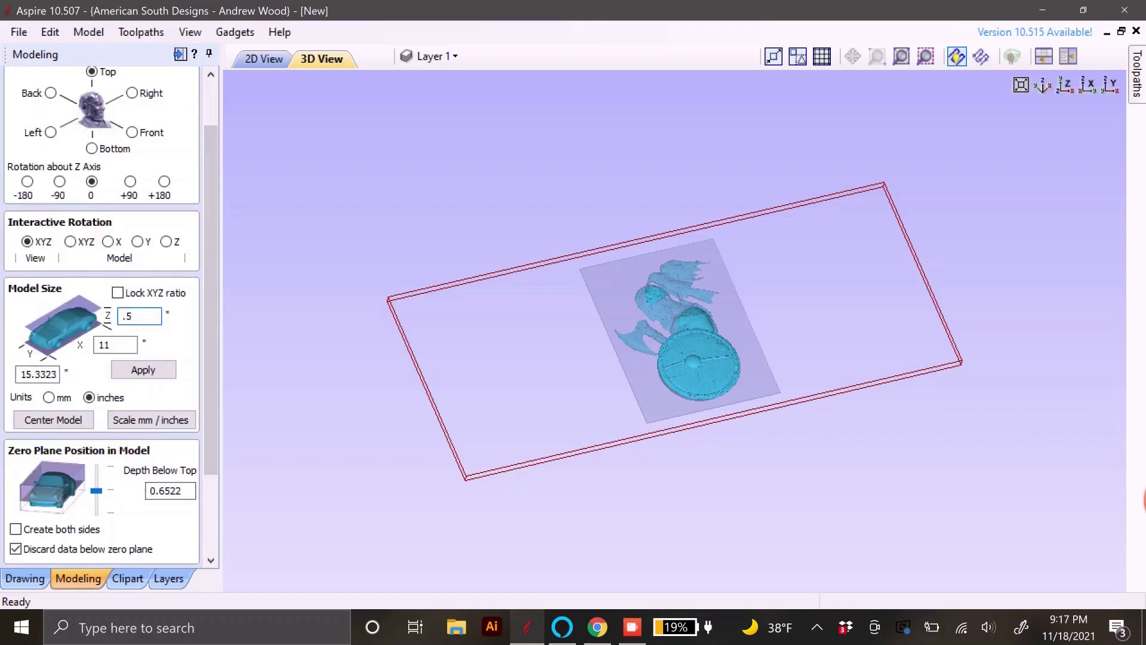
{"action": "key", "text": "ctrl+a"}
{"action": "type", "text": "0"}
{"action": "scroll", "coordinate": [102, 316], "scroll_direction": "down", "scroll_amount": 1}
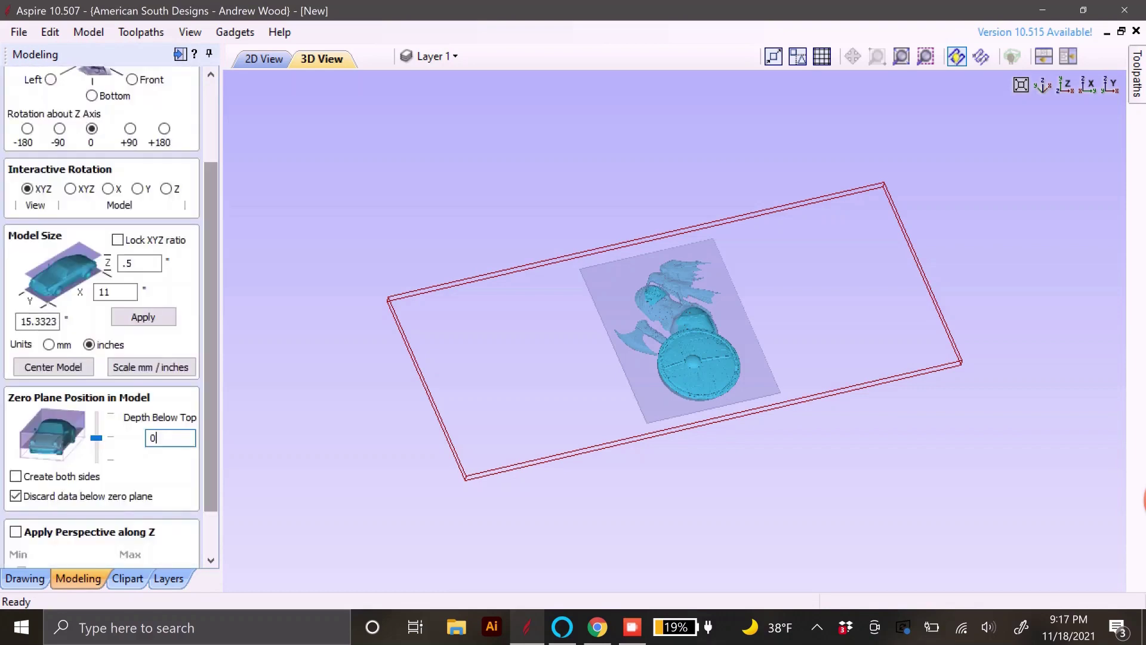
{"action": "key", "text": "Return"}
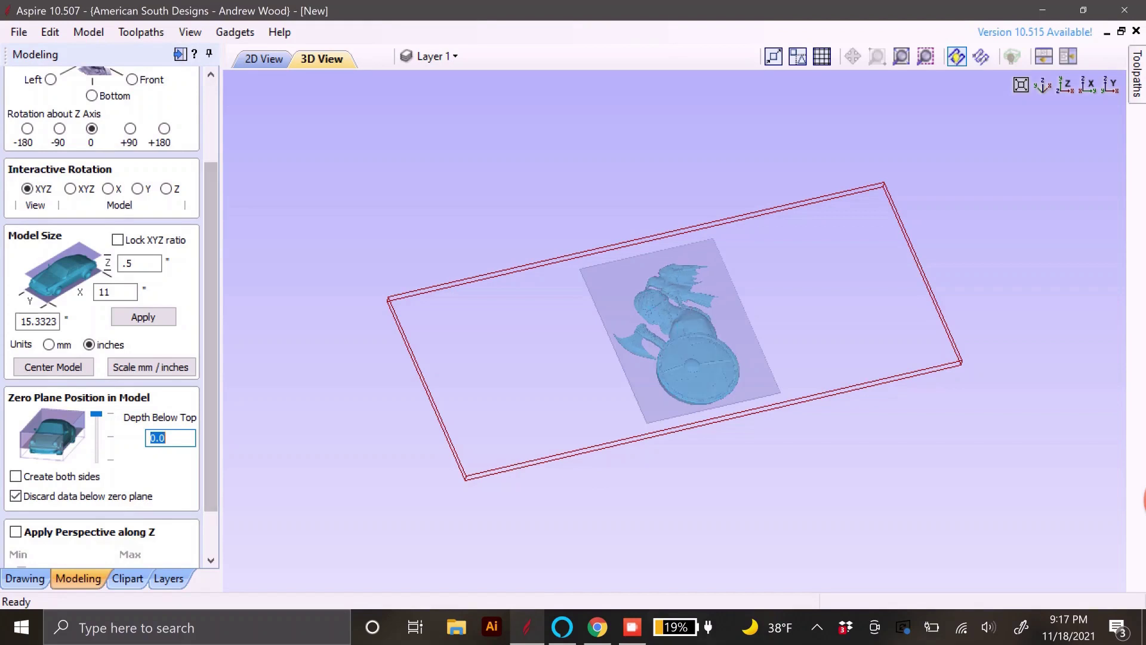
{"action": "type", "text": ".5"}
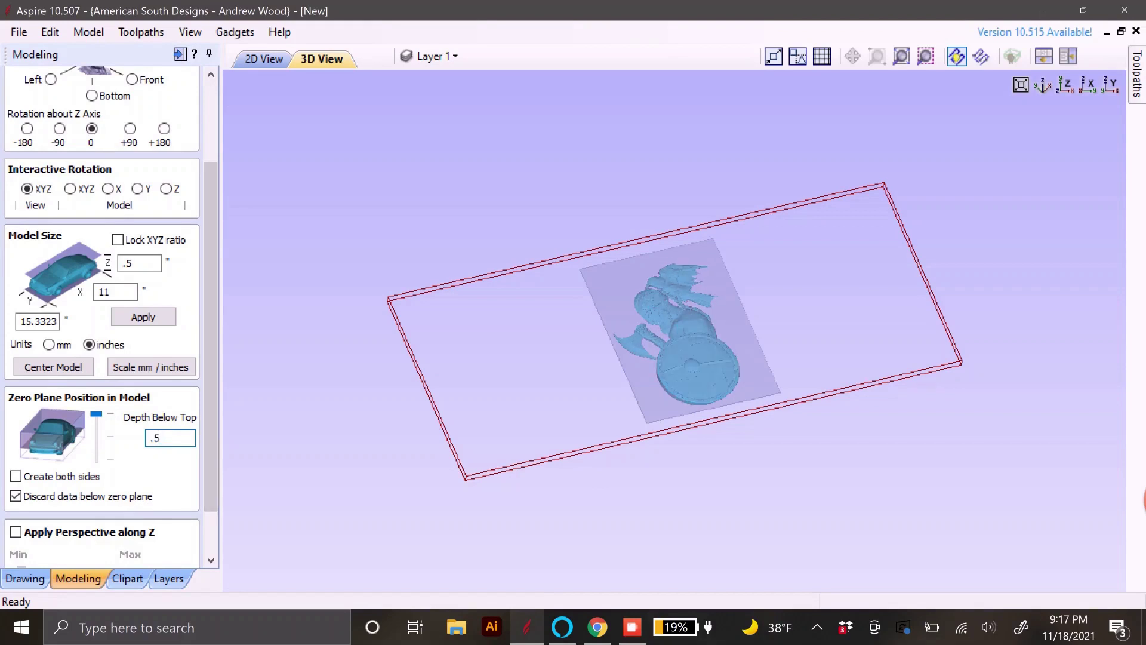
{"action": "key", "text": "Return"}
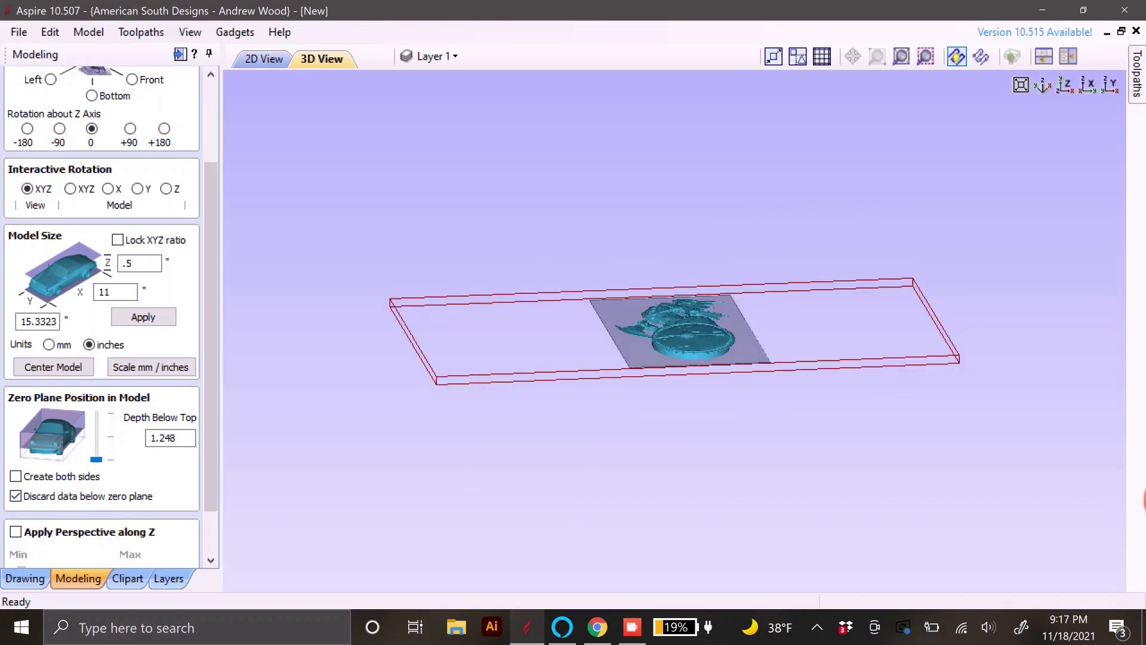
Accept the Viking's orientation and create its component without applying the pending model size changes
{"action": "left_click_drag", "start_coordinate": [211, 336], "coordinate": [211, 377]}
{"action": "left_click", "coordinate": [43, 556]}
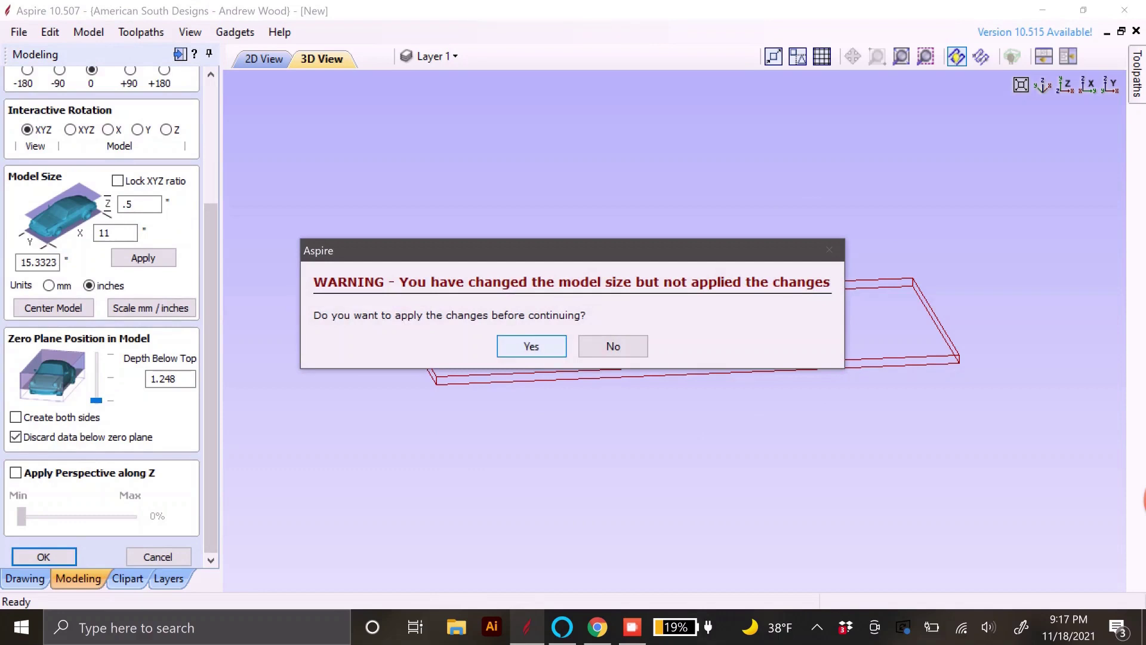
{"action": "left_click", "coordinate": [613, 346]}
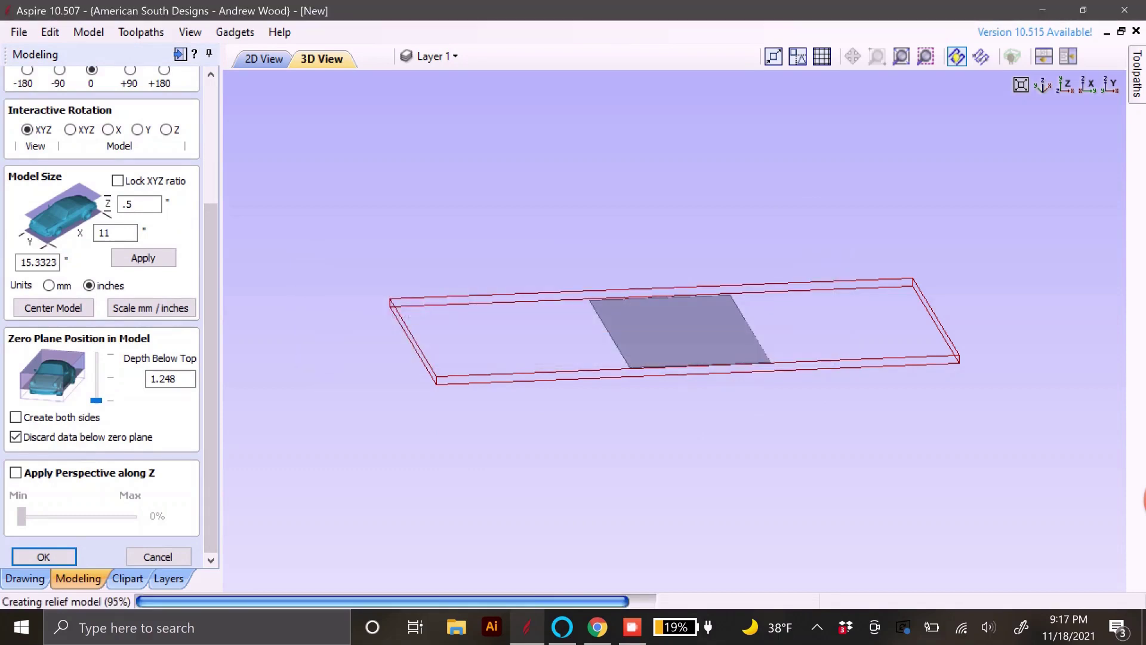
{"action": "key", "text": "Return"}
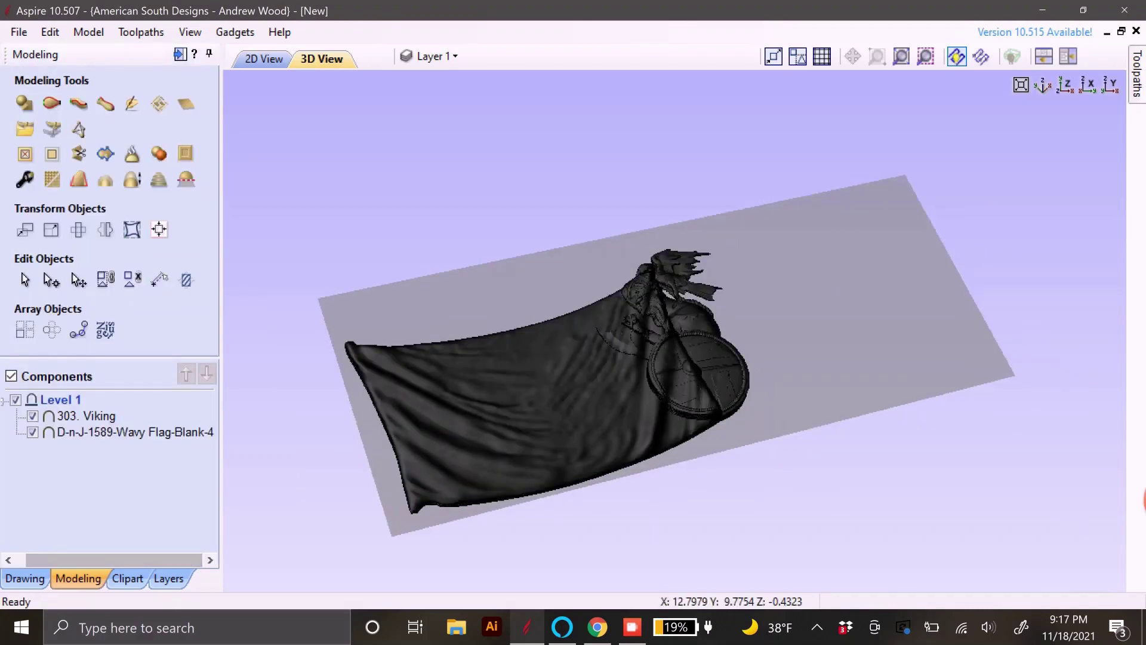
Resize the Viking component in the 2D view to a height of 11 inches with X and Y linked
{"action": "left_click", "coordinate": [266, 59]}
{"action": "left_click", "coordinate": [86, 416]}
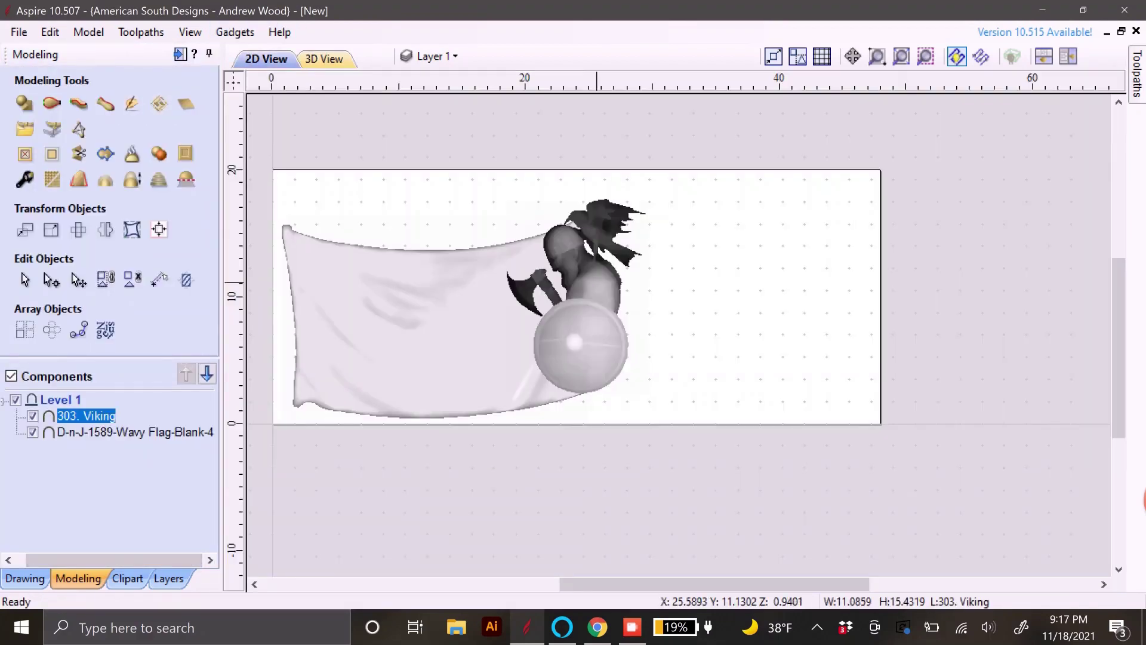
{"action": "left_click", "coordinate": [51, 230]}
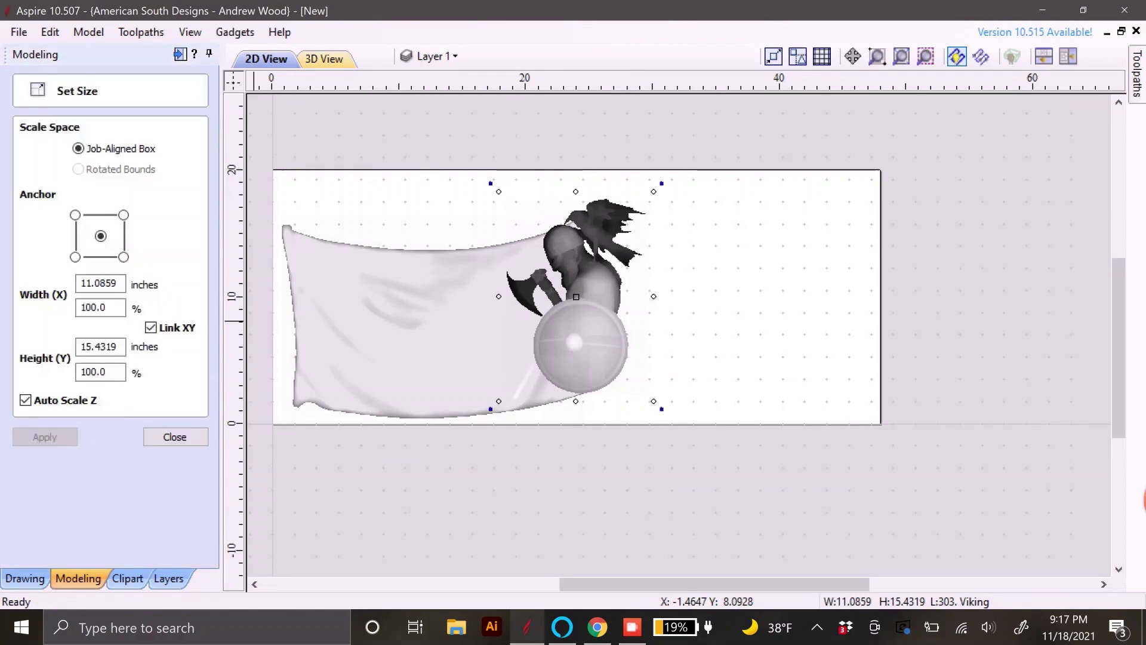
{"action": "double_click", "coordinate": [100, 284]}
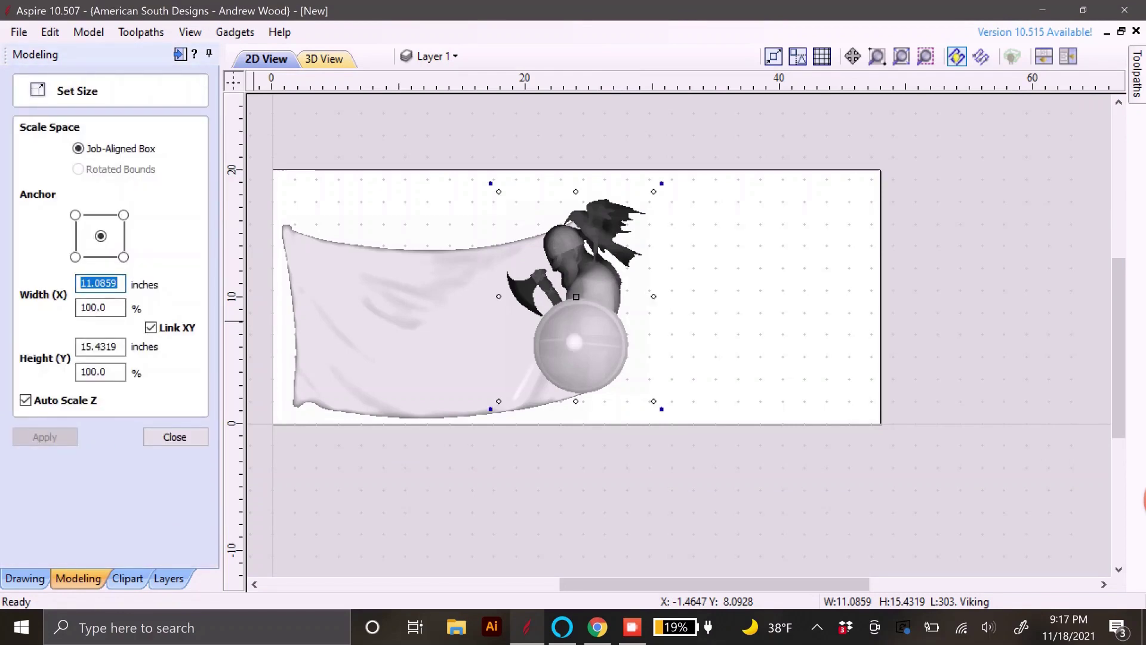
{"action": "double_click", "coordinate": [114, 346]}
{"action": "type", "text": "11"}
{"action": "left_click", "coordinate": [44, 436]}
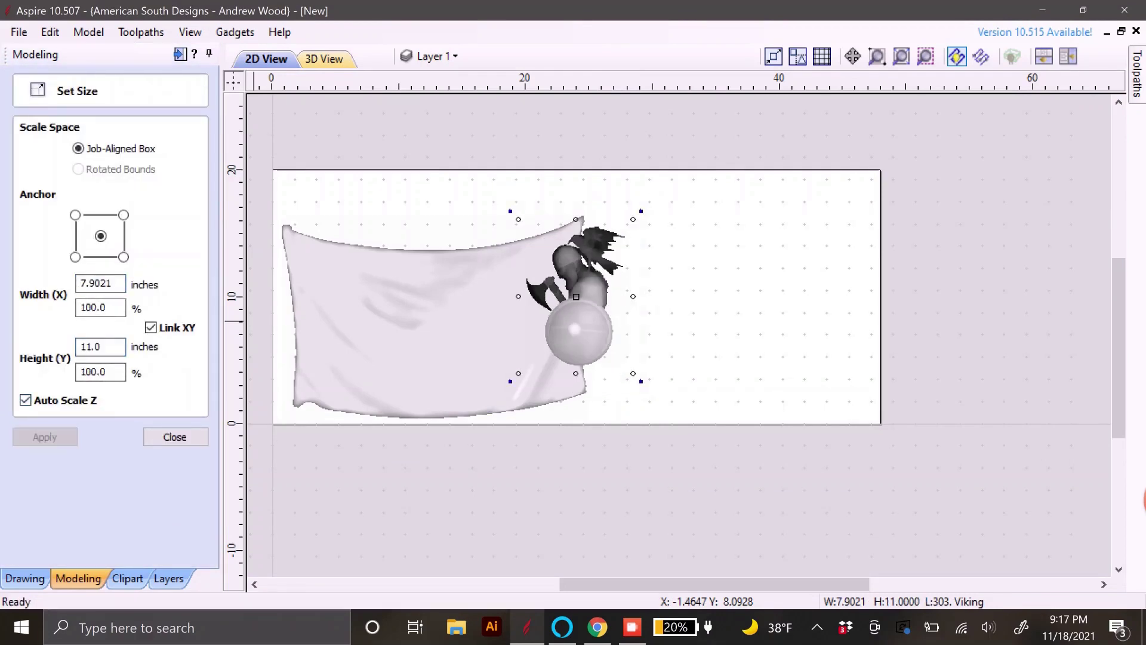
{"action": "left_click", "coordinate": [175, 436]}
Move the Viking component onto the middle of the flag and fine-tune its horizontal position
{"action": "left_click", "coordinate": [598, 290]}
{"action": "left_click_drag", "start_coordinate": [598, 291], "coordinate": [458, 328]}
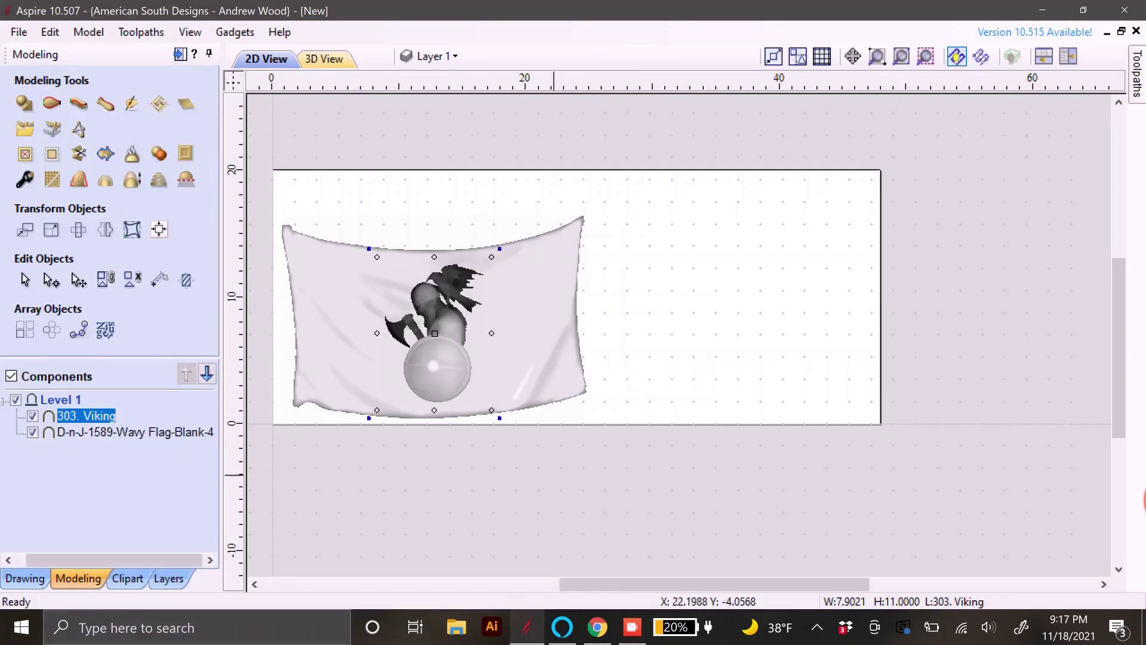
{"action": "key", "text": "Right"}
{"action": "key", "text": "Right"}
{"action": "key", "text": "Left"}
{"action": "key", "text": "Escape"}
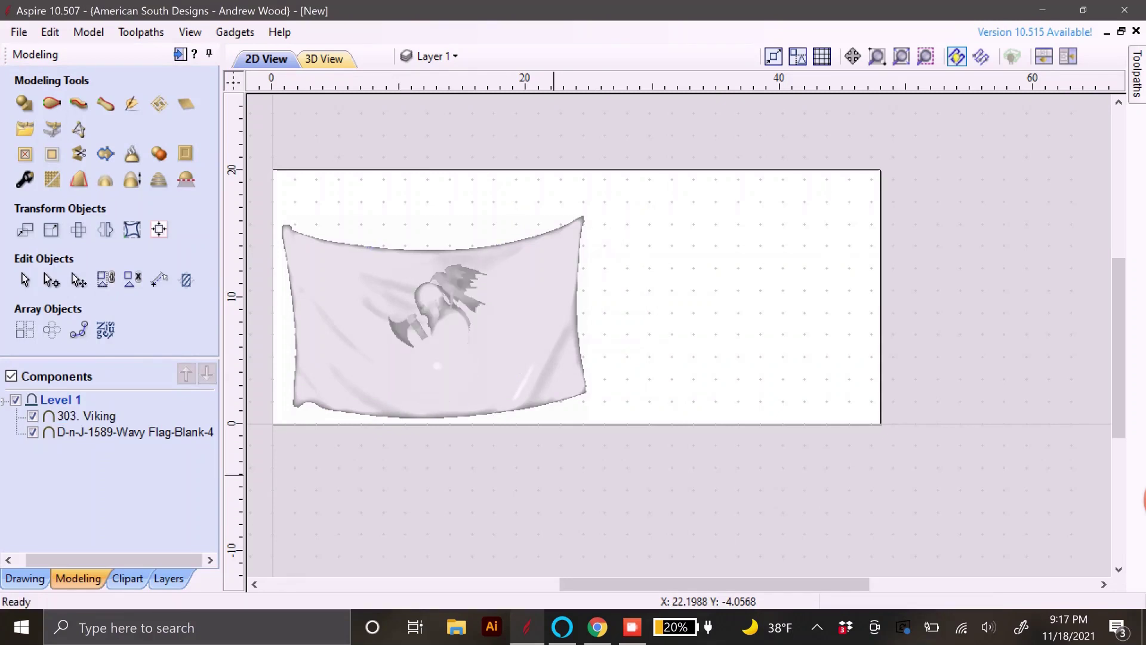
Inspect the combined relief in 3D and set the Viking component's shape height to 0.5 inches
{"action": "left_click", "coordinate": [322, 58]}
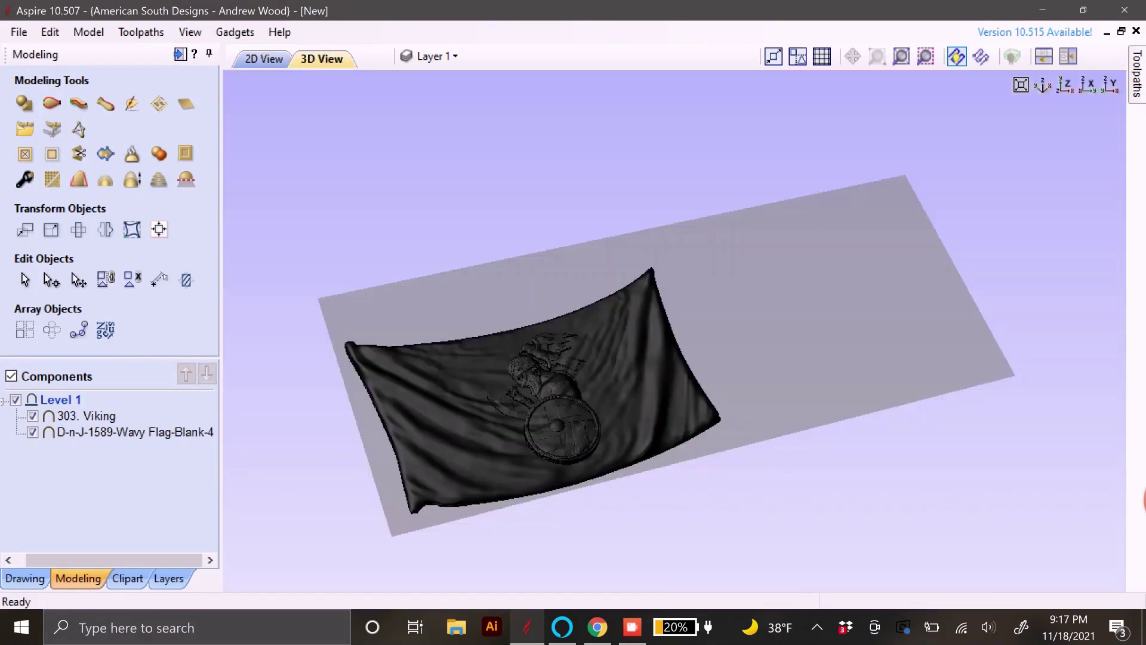
{"action": "scroll", "coordinate": [657, 379], "scroll_direction": "up", "scroll_amount": 5}
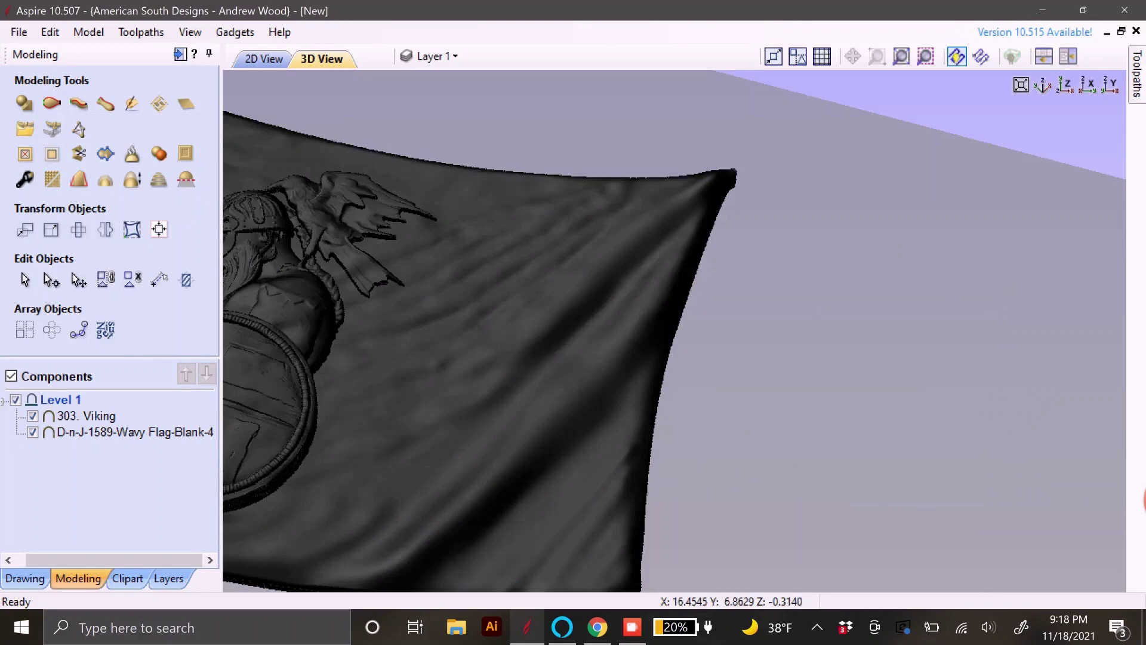
{"action": "left_click_drag", "start_coordinate": [609, 385], "coordinate": [704, 376]}
{"action": "left_click_drag", "start_coordinate": [794, 352], "coordinate": [806, 328]}
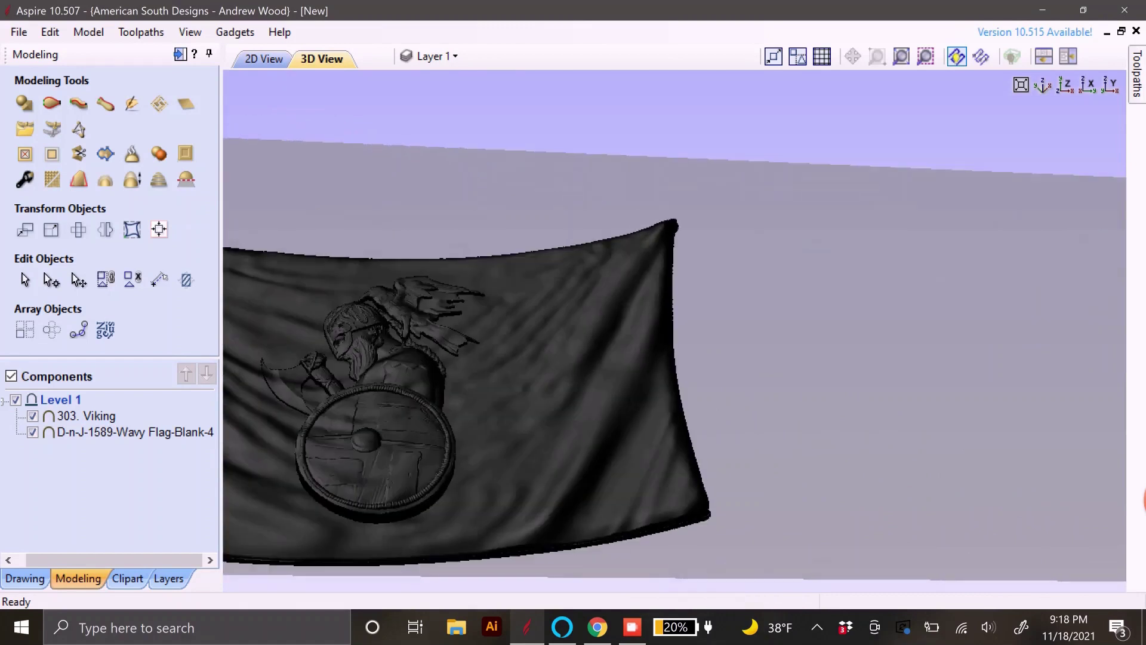
{"action": "left_click", "coordinate": [263, 58]}
{"action": "left_click", "coordinate": [421, 331]}
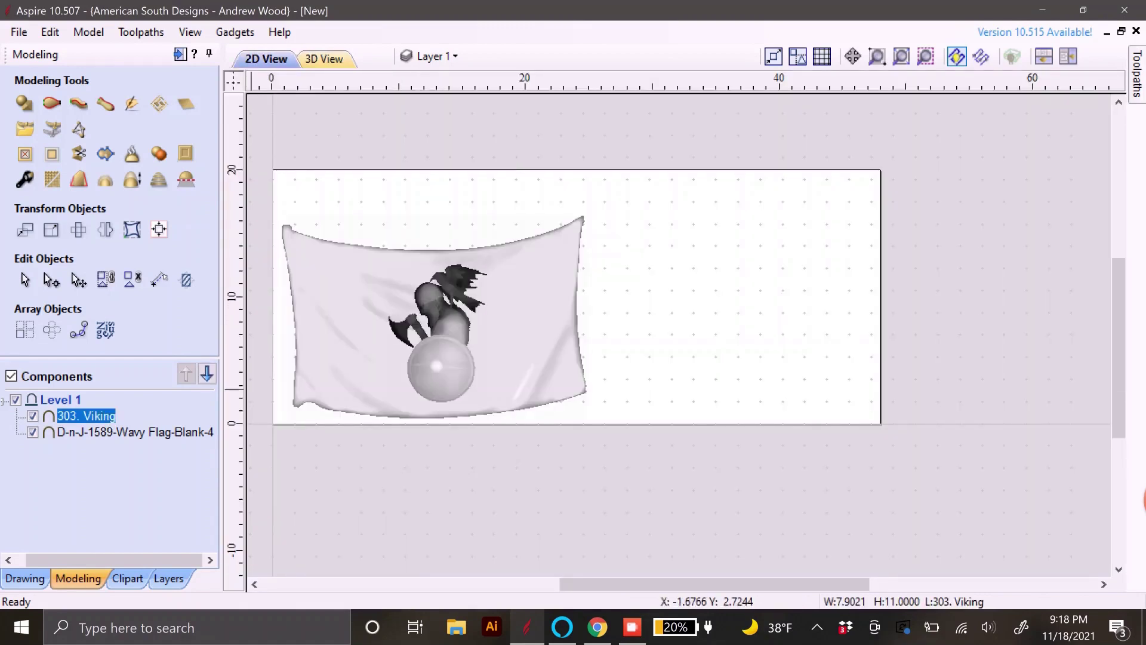
{"action": "double_click", "coordinate": [85, 415]}
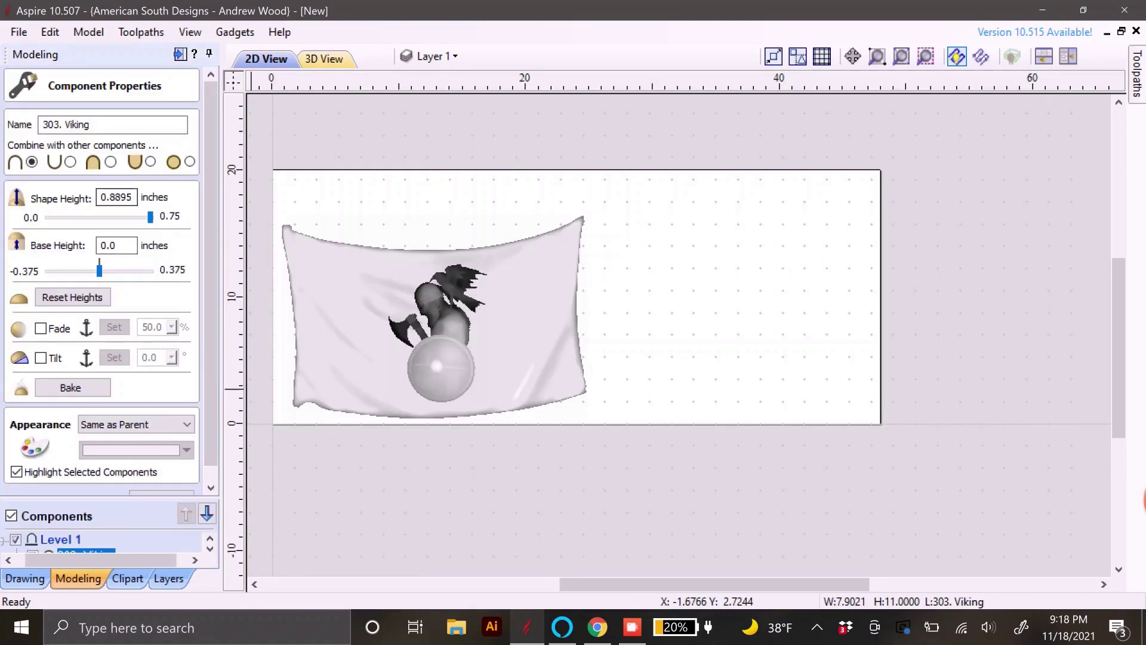
{"action": "double_click", "coordinate": [121, 197]}
{"action": "type", "text": "5"}
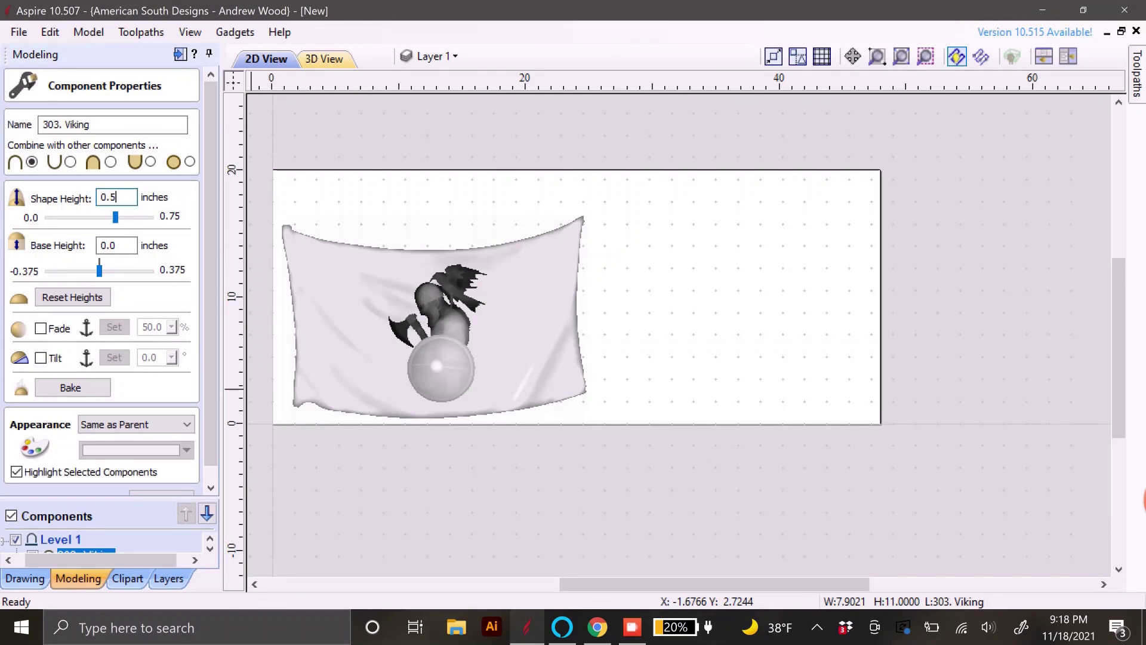
Lower the Viking component's shape height to 0.4 inches while checking it in 3D, and close its properties
{"action": "left_click", "coordinate": [323, 59]}
{"action": "left_click_drag", "start_coordinate": [432, 501], "coordinate": [453, 490]}
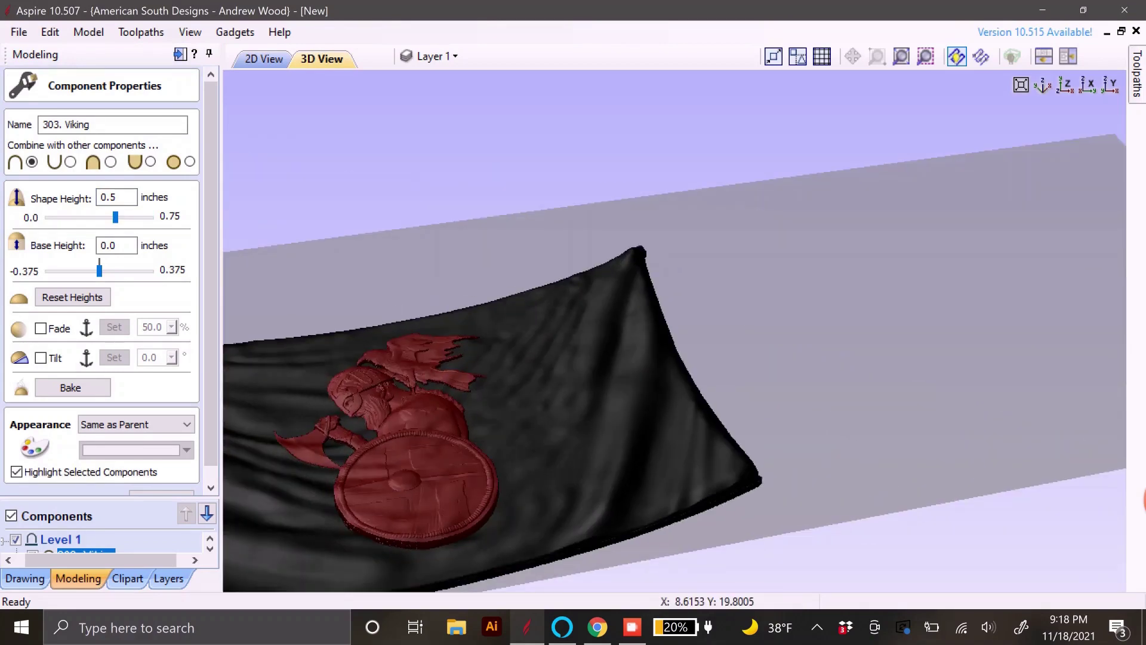
{"action": "left_click", "coordinate": [116, 197]}
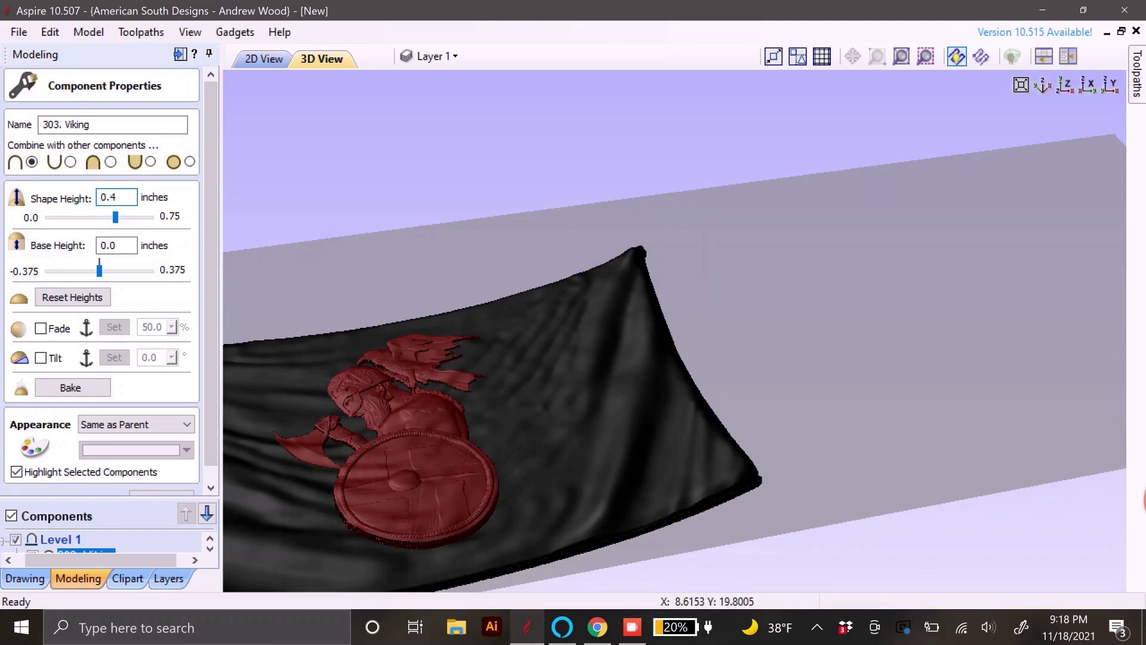
{"action": "key", "text": "Return"}
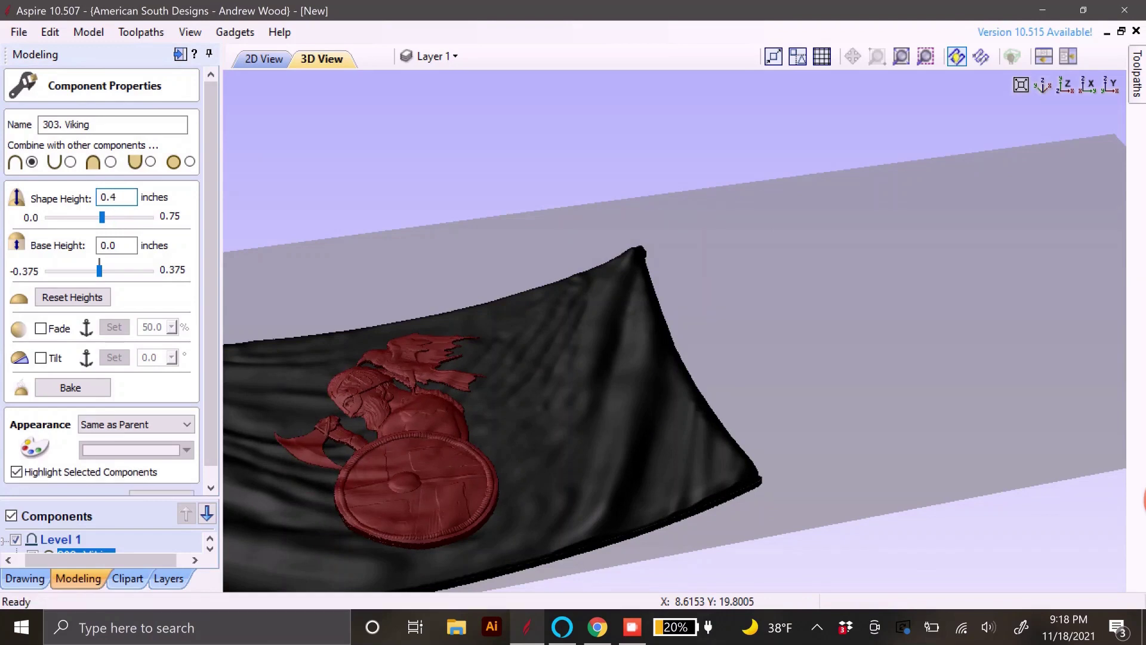
{"action": "left_click_drag", "start_coordinate": [211, 273], "coordinate": [210, 289]}
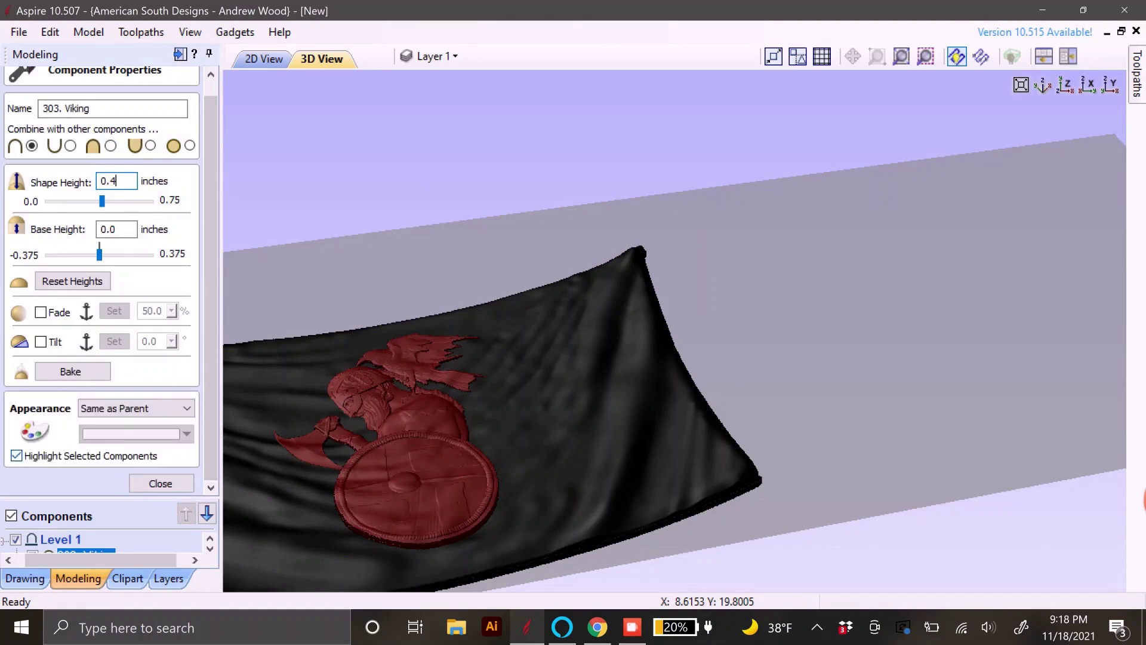
{"action": "left_click_drag", "start_coordinate": [538, 388], "coordinate": [624, 418]}
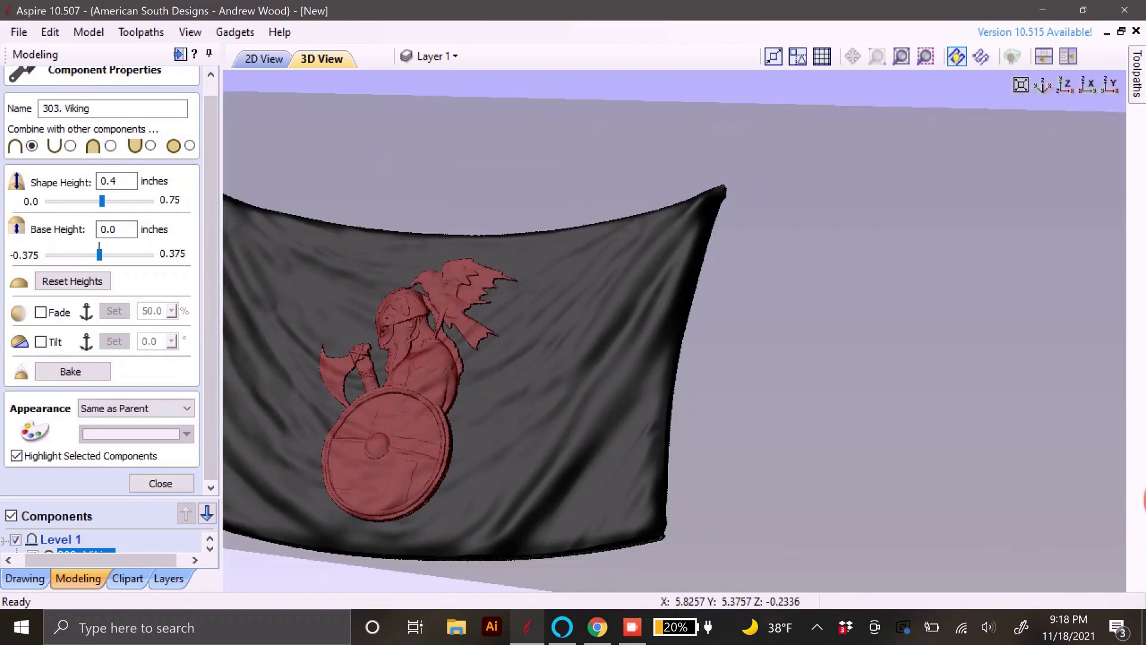
{"action": "left_click", "coordinate": [160, 483]}
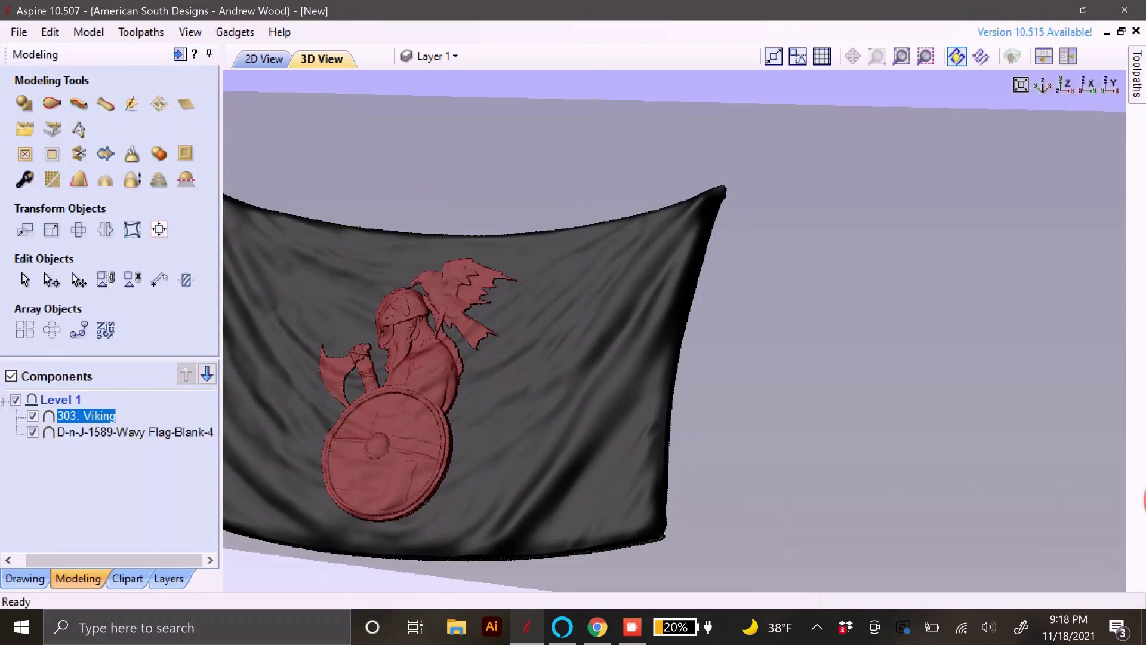
Create a vector boundary around the wavy flag component in the 2D view
{"action": "left_click", "coordinate": [263, 59]}
{"action": "left_click", "coordinate": [382, 183]}
{"action": "left_click", "coordinate": [347, 298]}
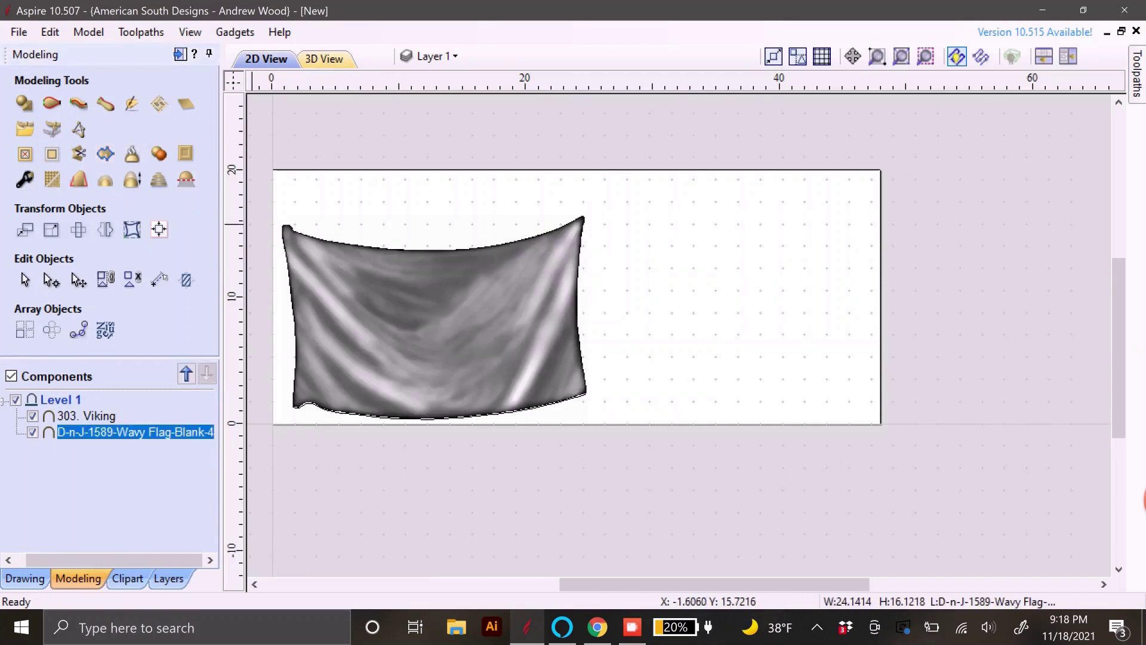
{"action": "left_click", "coordinate": [338, 209]}
Nudge the Viking component slightly left and create a vector boundary around it
{"action": "left_click", "coordinate": [441, 326]}
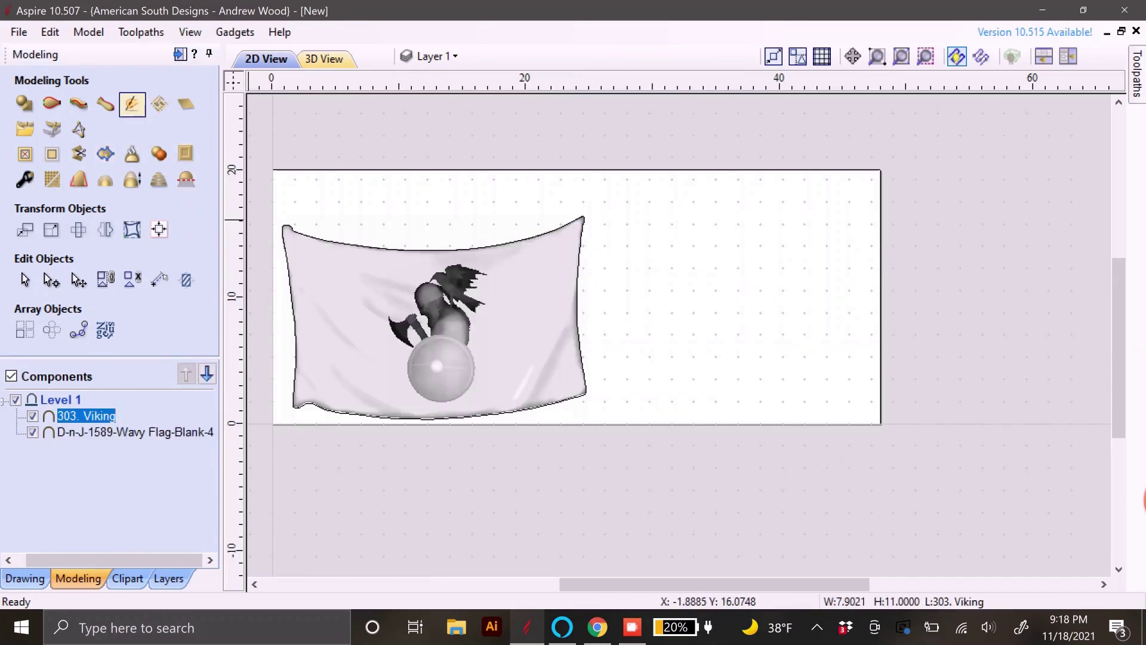
{"action": "key", "text": "Left"}
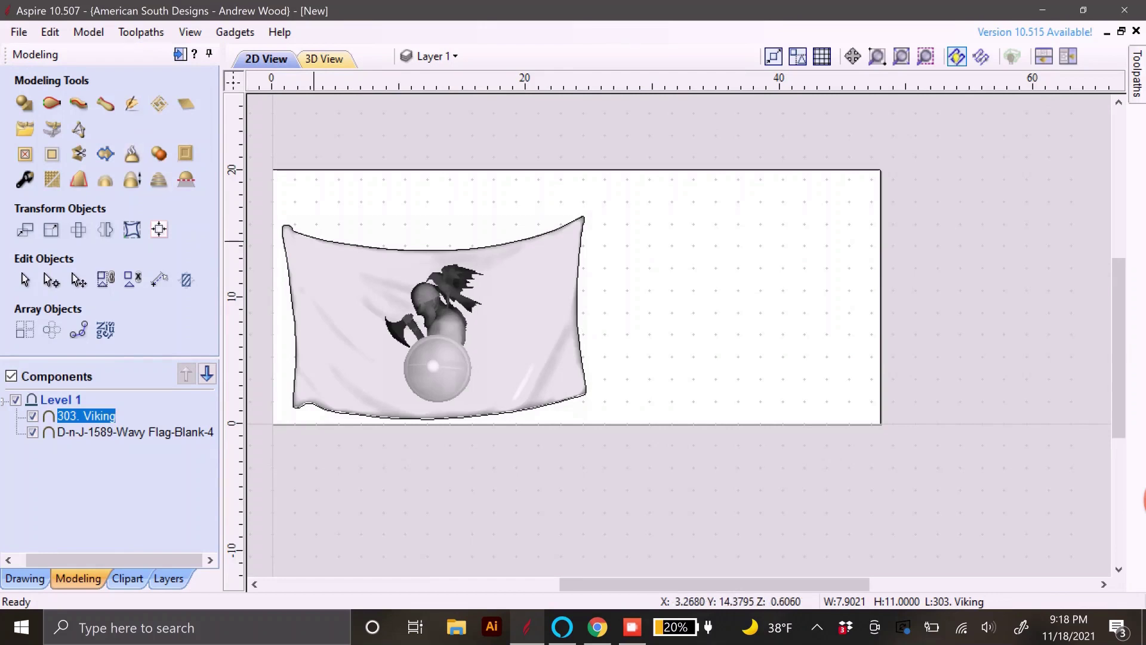
{"action": "left_click", "coordinate": [105, 154]}
Select only the flag and Viking boundary vectors and export them as an Adobe Illustrator file whose name starts with Outlined Viking Draped
{"action": "left_click_drag", "start_coordinate": [650, 197], "coordinate": [275, 437]}
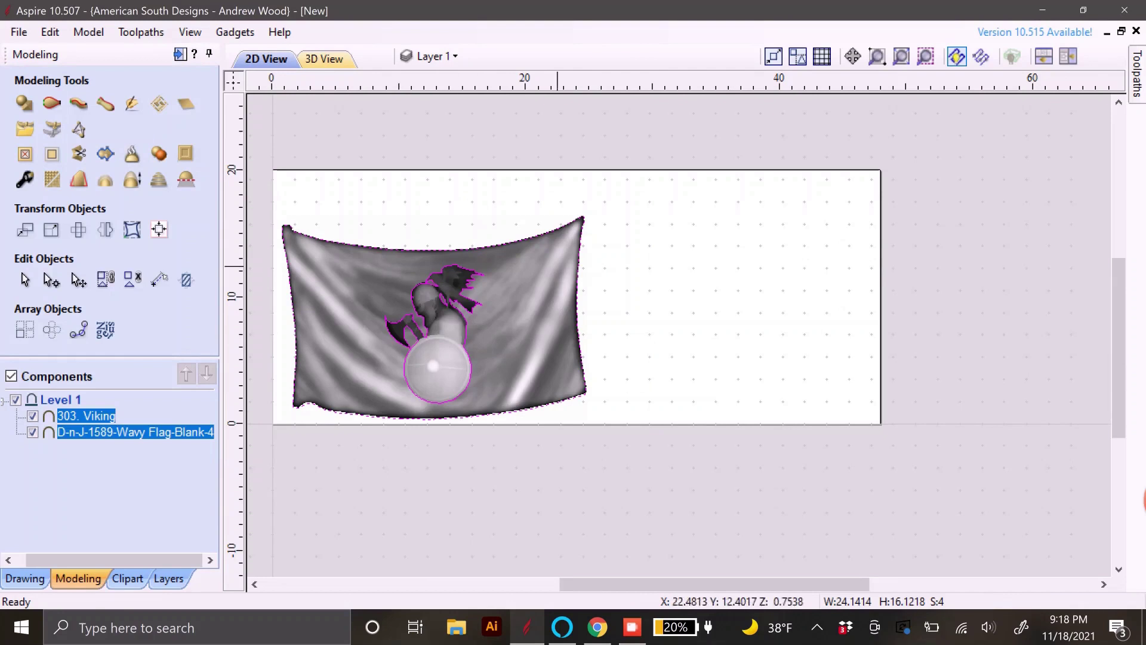
{"action": "left_click", "coordinate": [501, 306], "text": "shift"}
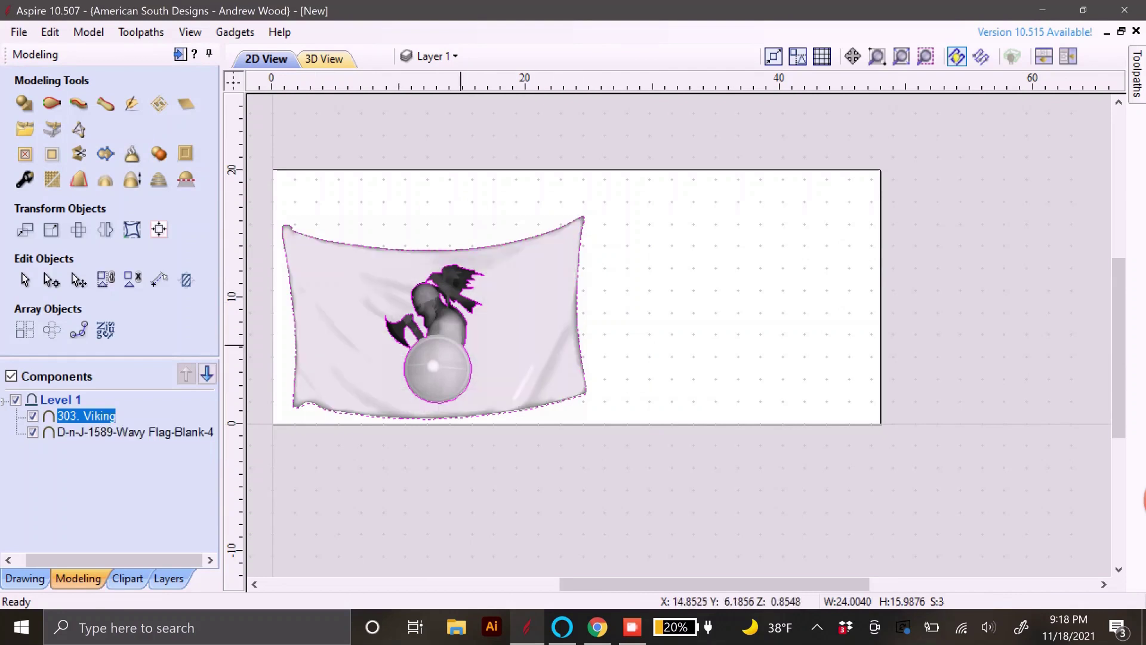
{"action": "left_click", "coordinate": [458, 346], "text": "shift"}
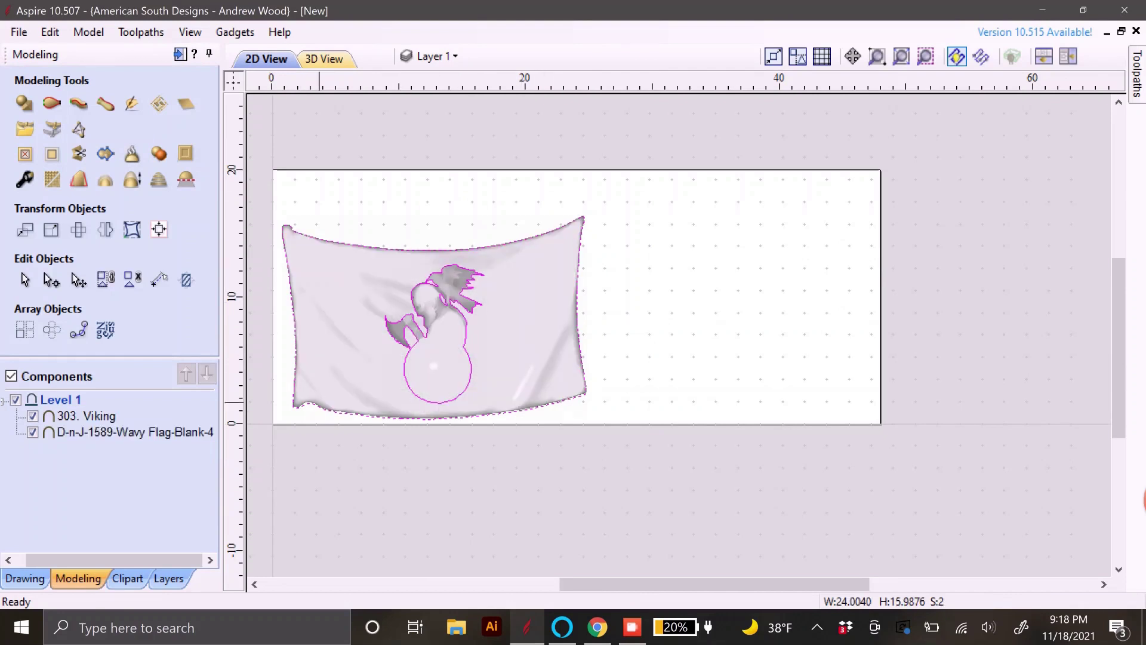
{"action": "left_click", "coordinate": [88, 31]}
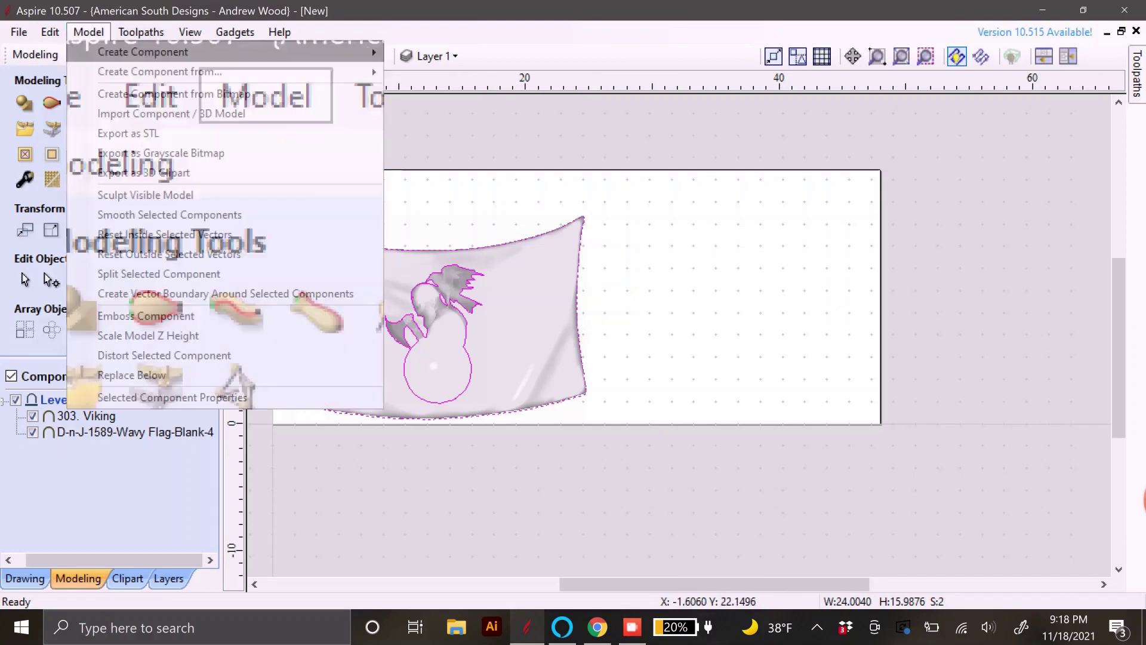
{"action": "mouse_move", "coordinate": [19, 32]}
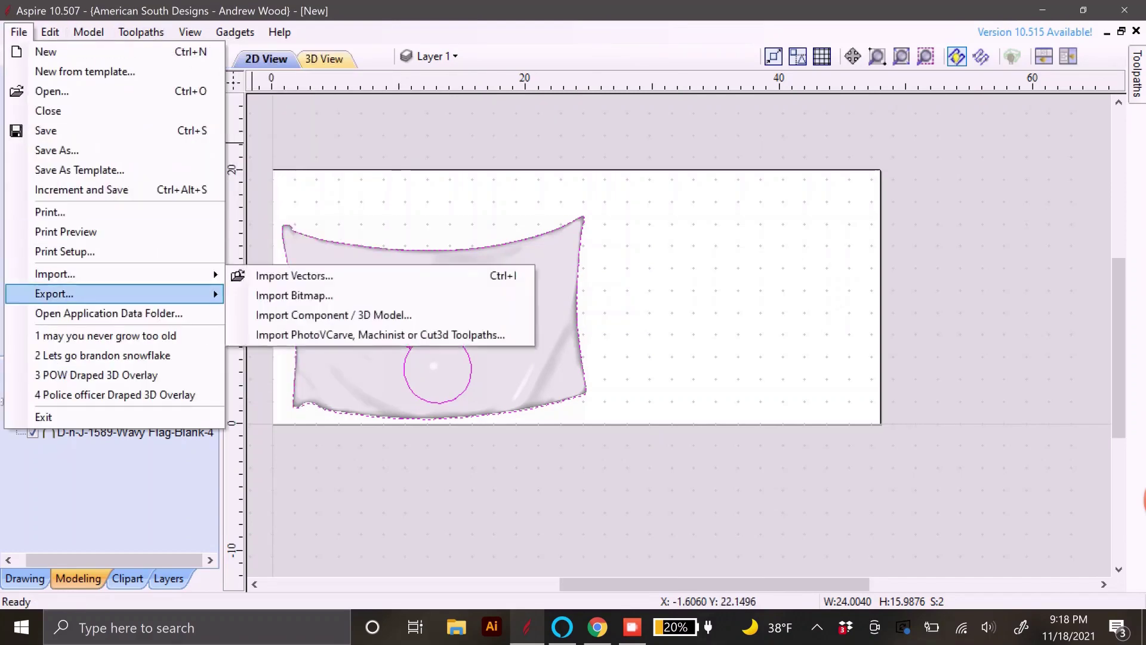
{"action": "mouse_move", "coordinate": [113, 293]}
{"action": "left_click", "coordinate": [263, 335]}
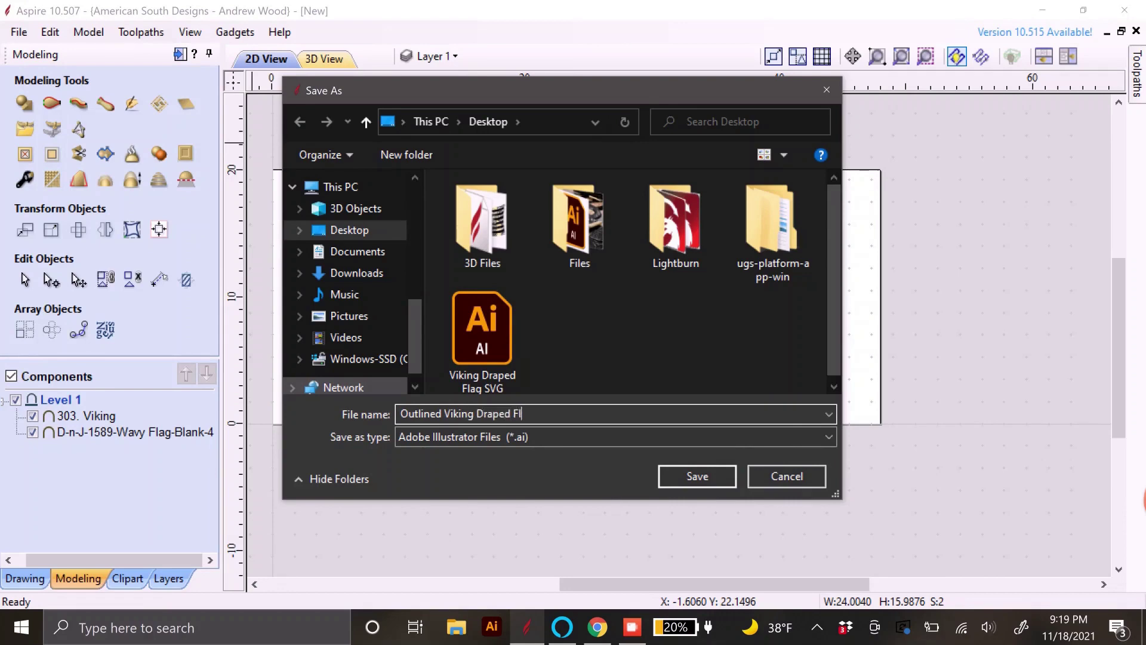
{"action": "key", "text": "Return"}
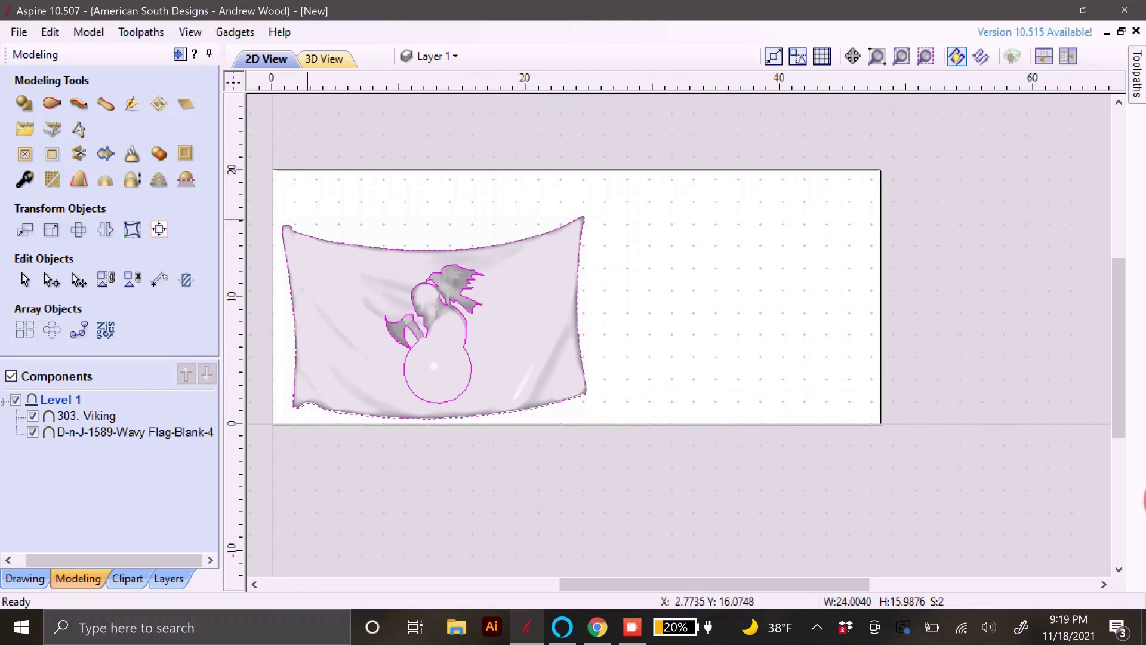
Start a 3D finishing toolpath and scale the model height to 0.75 inches in the material setup
{"action": "left_click", "coordinate": [440, 224]}
{"action": "left_click", "coordinate": [179, 55]}
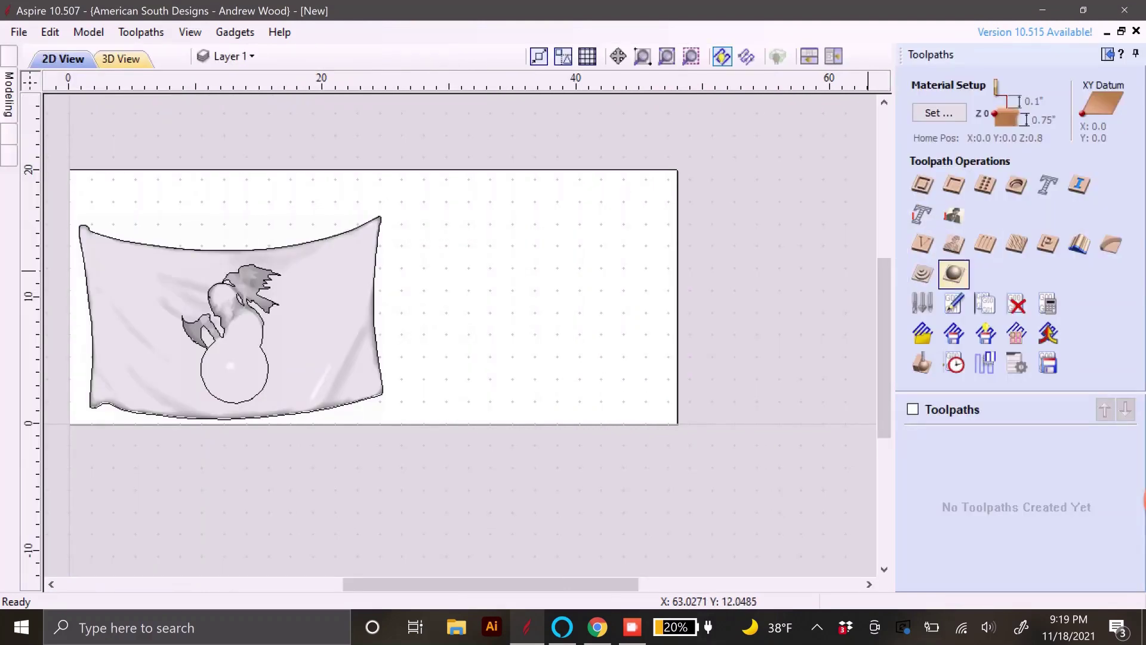
{"action": "left_click", "coordinate": [954, 273]}
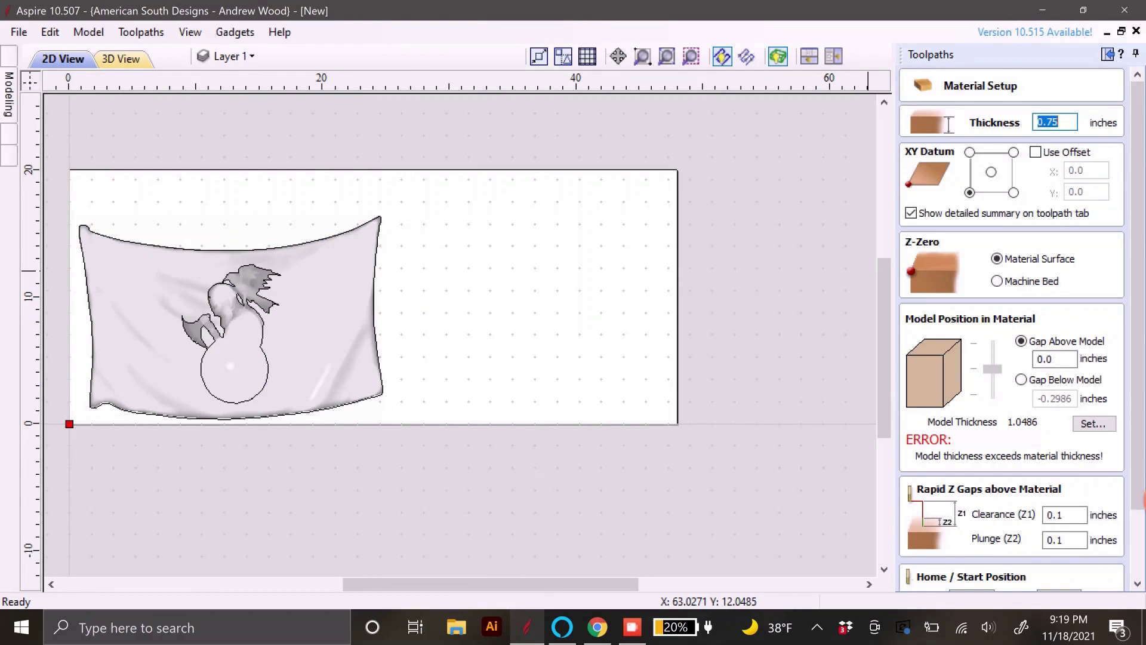
{"action": "scroll", "coordinate": [949, 123], "scroll_direction": "down", "scroll_amount": 2}
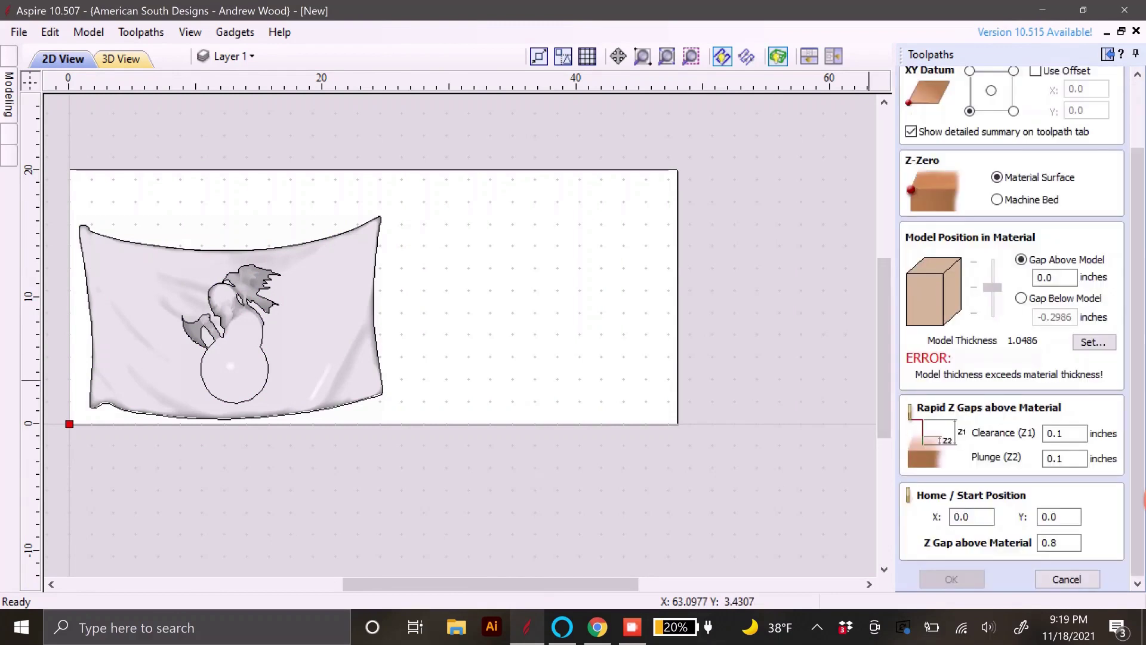
{"action": "left_click", "coordinate": [1093, 341]}
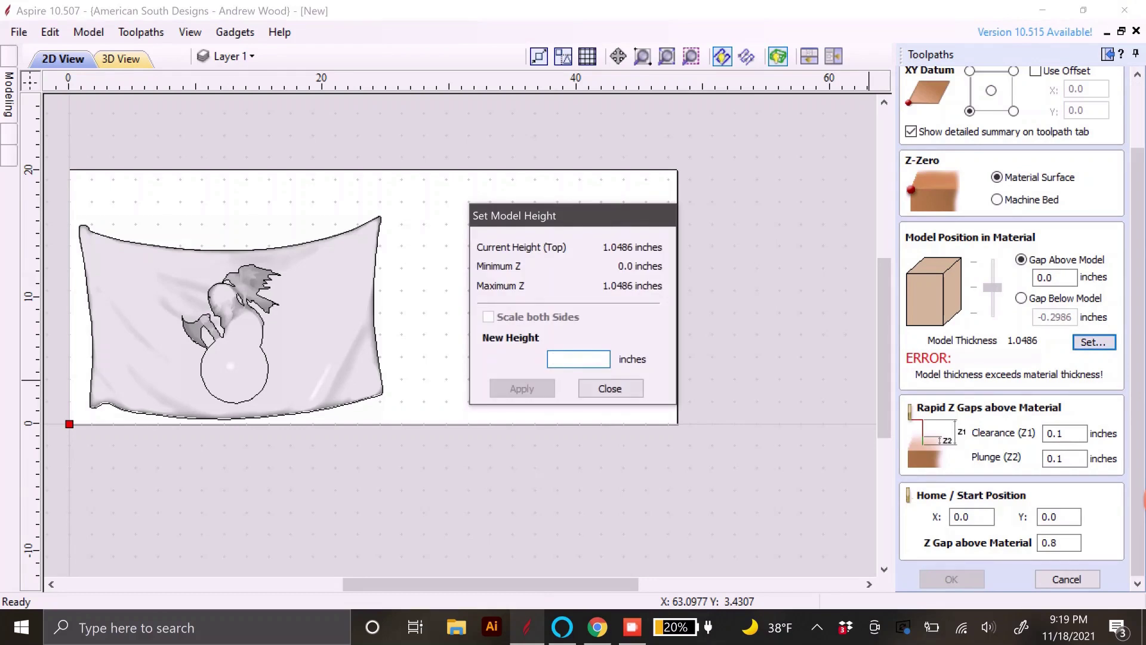
{"action": "type", "text": ".75"}
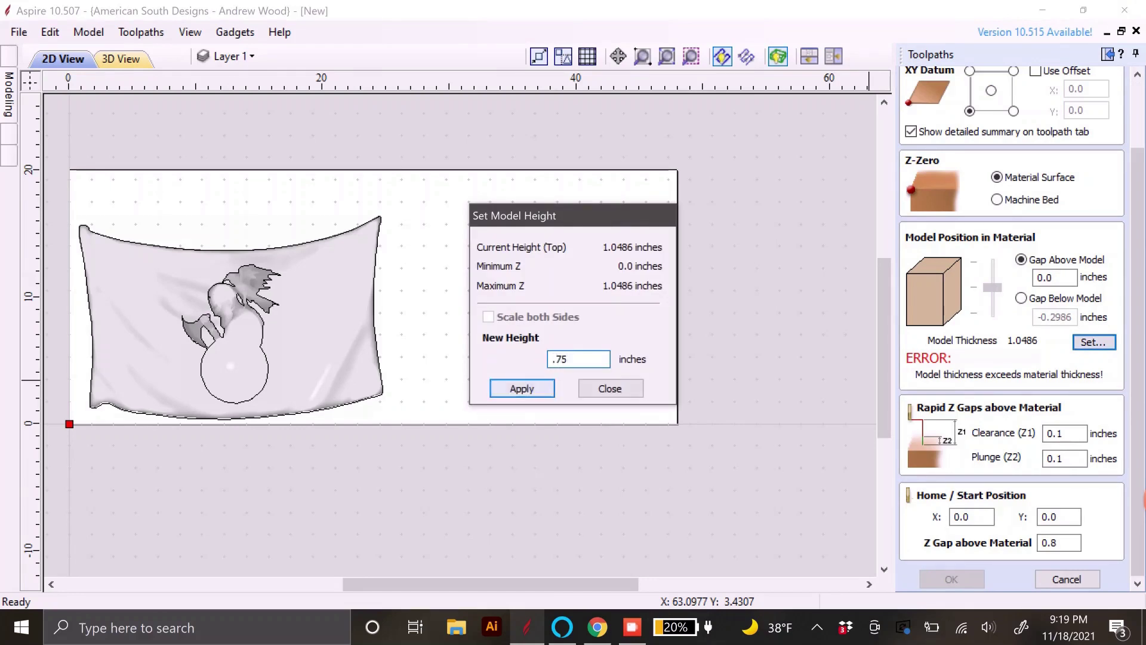
{"action": "key", "text": "Return"}
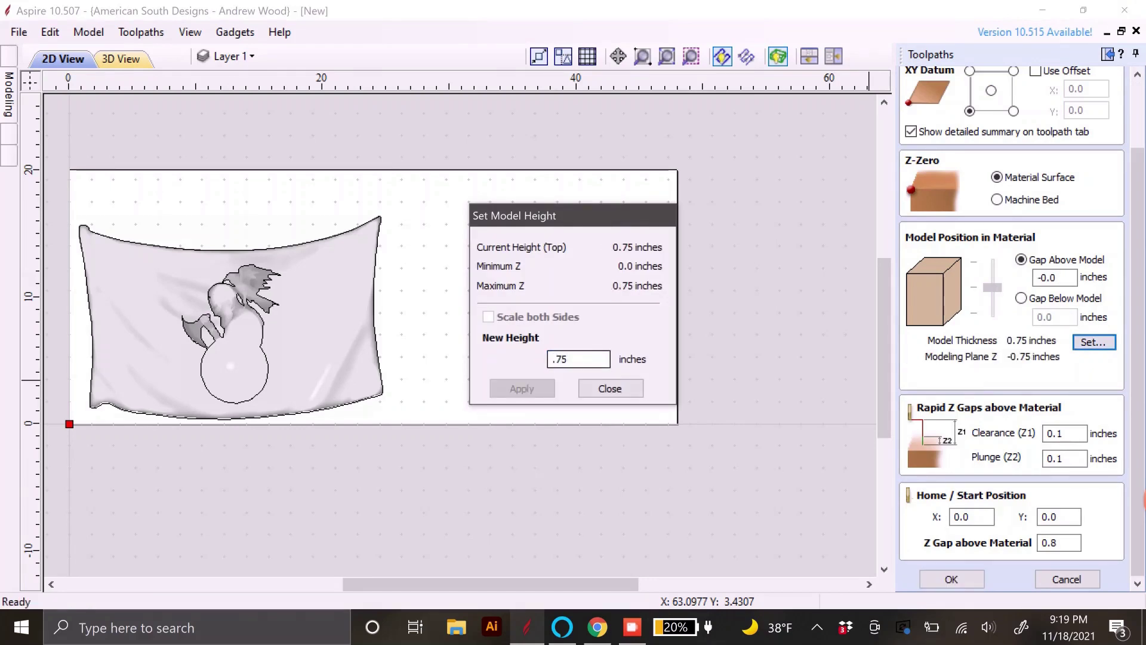
{"action": "left_click", "coordinate": [609, 388]}
Inspect the rescaled relief in the 3D view and accept the material setup
{"action": "left_click", "coordinate": [121, 59]}
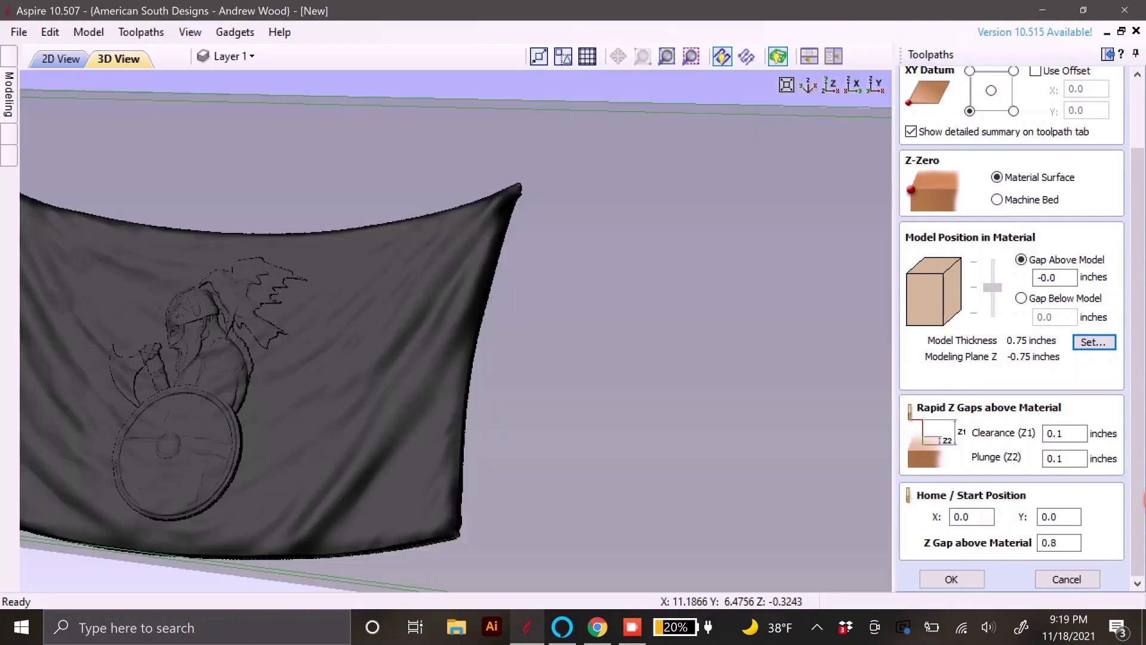
{"action": "left_click_drag", "start_coordinate": [259, 382], "coordinate": [365, 412]}
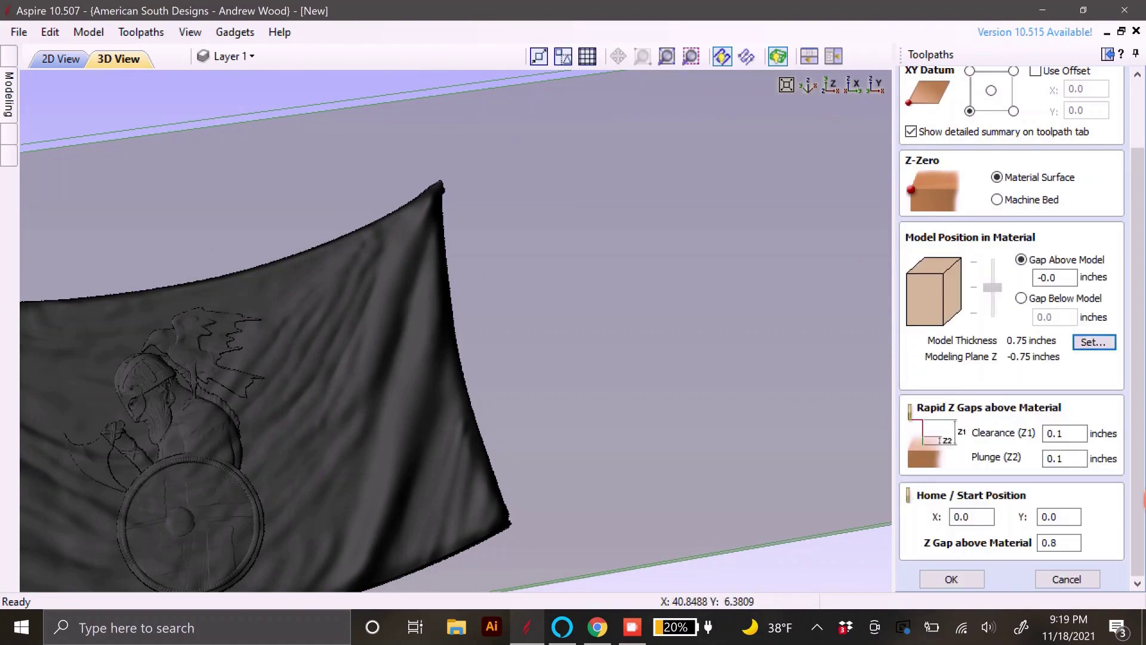
{"action": "scroll", "coordinate": [1012, 329], "scroll_direction": "up", "scroll_amount": 2}
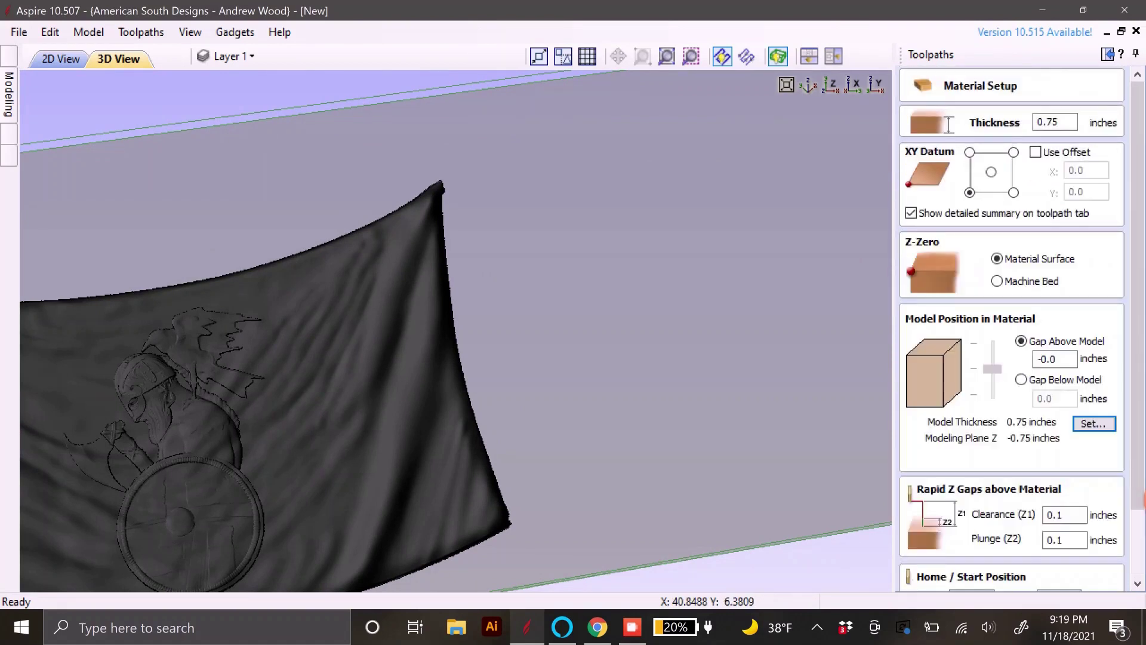
{"action": "scroll", "coordinate": [1012, 328], "scroll_direction": "down", "scroll_amount": 2}
{"action": "left_click", "coordinate": [952, 579]}
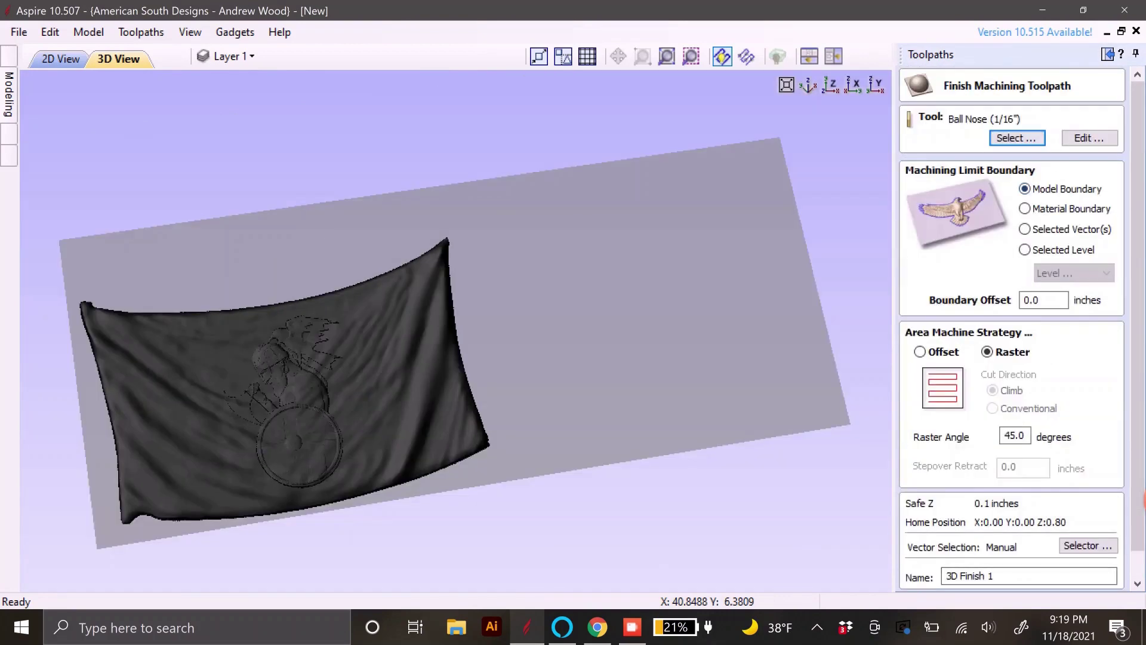
Review the 1/16" ball nose cutting settings and calculate the 3D finish toolpath with the model boundary and a 45-degree raster
{"action": "left_click", "coordinate": [1089, 138]}
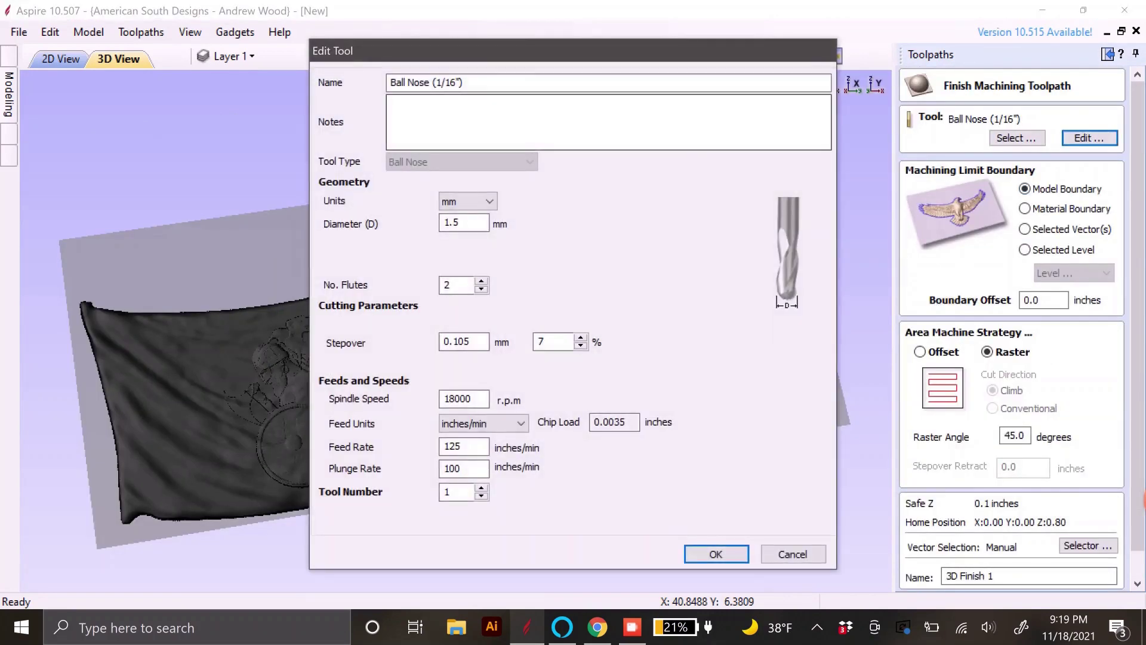
{"action": "left_click", "coordinate": [460, 222]}
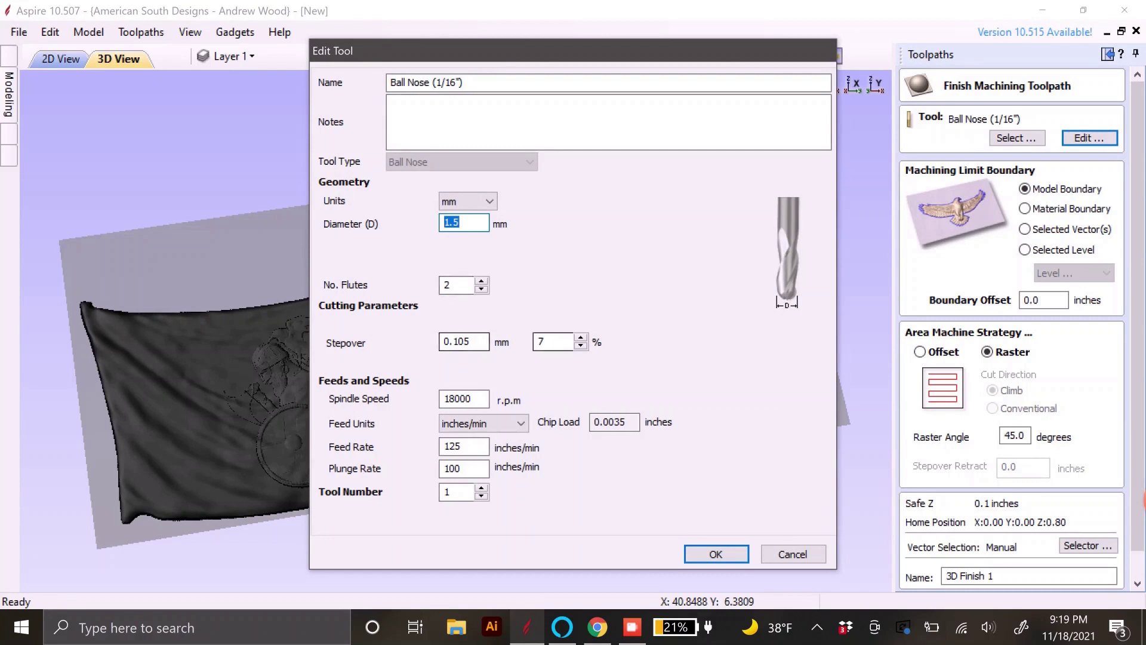
{"action": "double_click", "coordinate": [540, 341]}
{"action": "left_click", "coordinate": [471, 398]}
{"action": "double_click", "coordinate": [471, 399]}
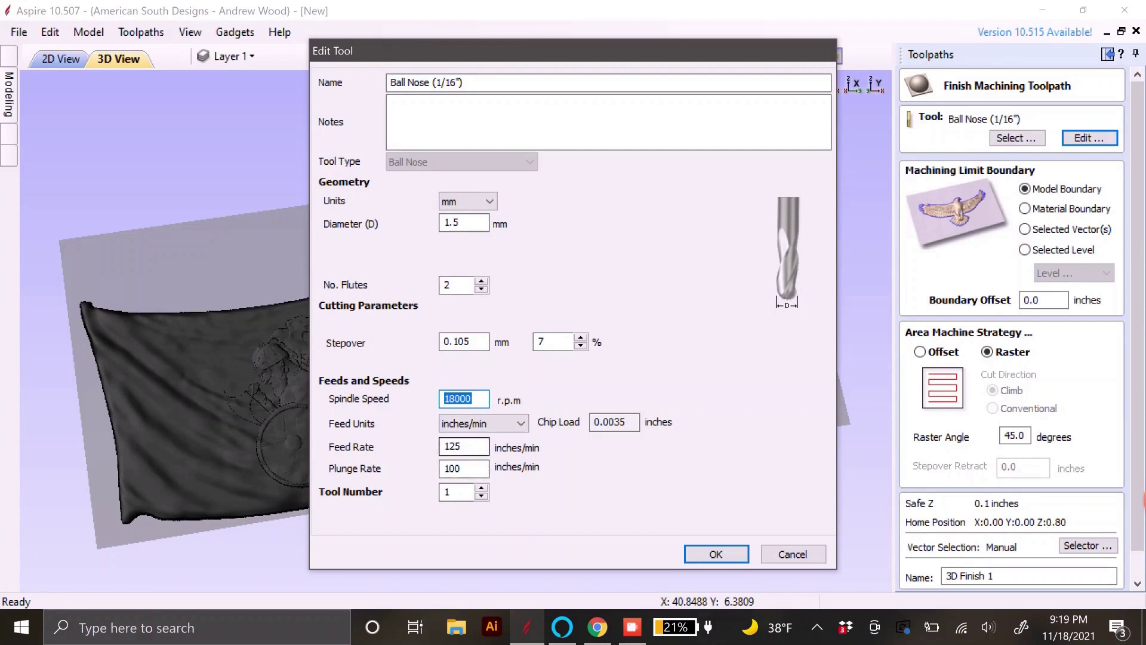
{"action": "left_click_drag", "start_coordinate": [462, 446], "coordinate": [450, 446]}
{"action": "key", "text": "Tab"}
{"action": "key", "text": "Return"}
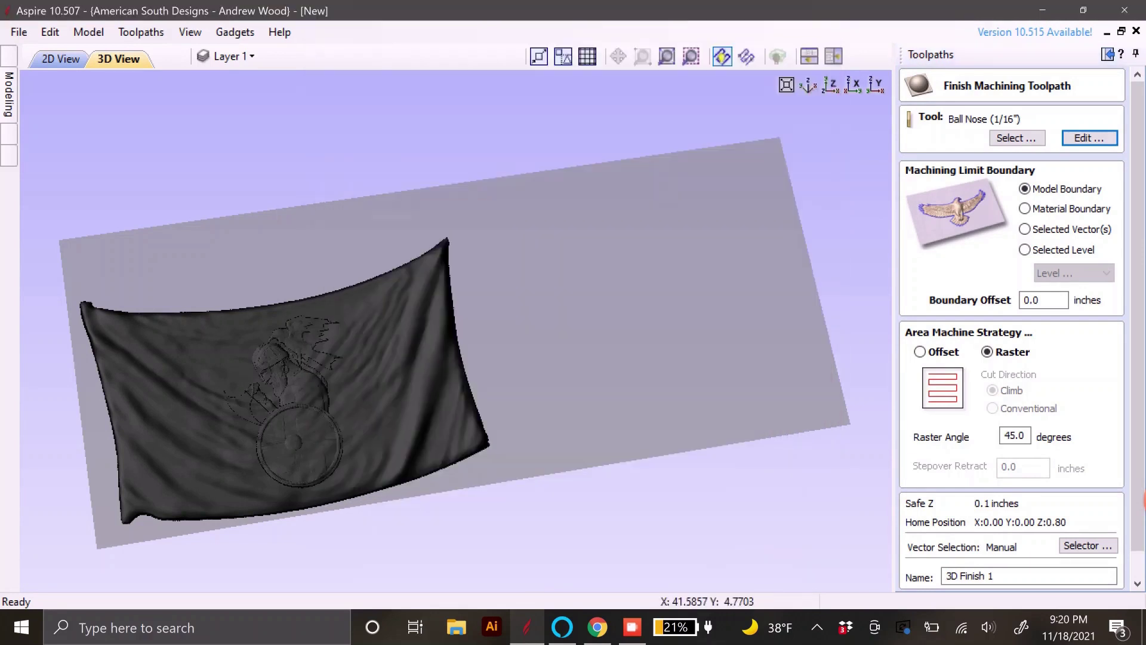
{"action": "scroll", "coordinate": [1015, 328], "scroll_direction": "down", "scroll_amount": 1}
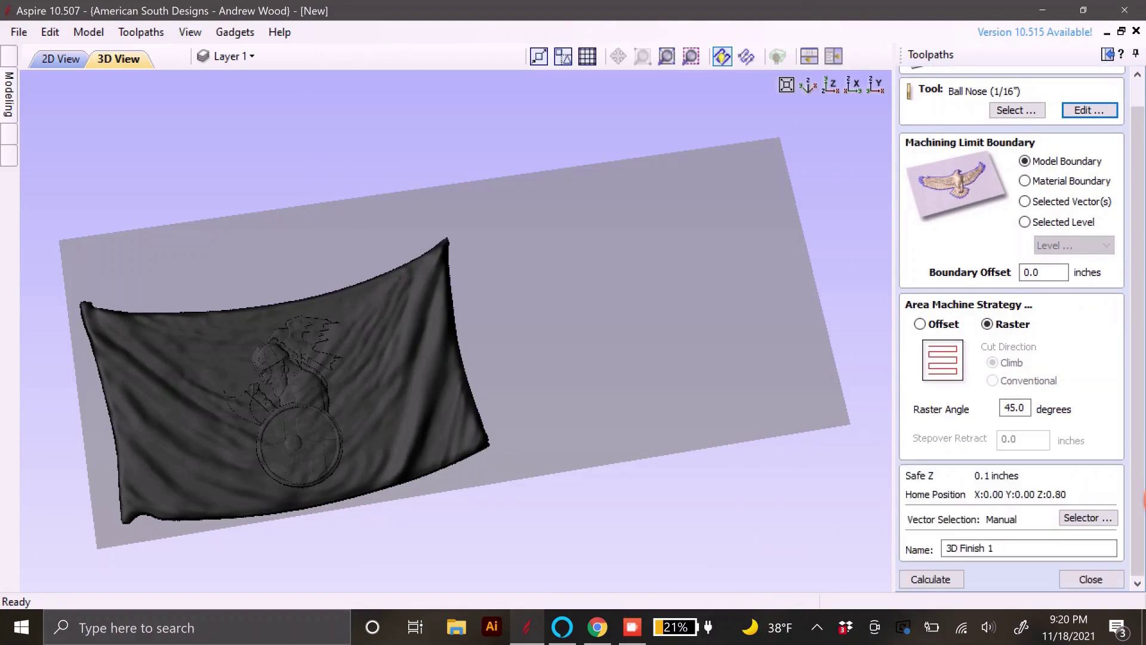
{"action": "left_click", "coordinate": [931, 579]}
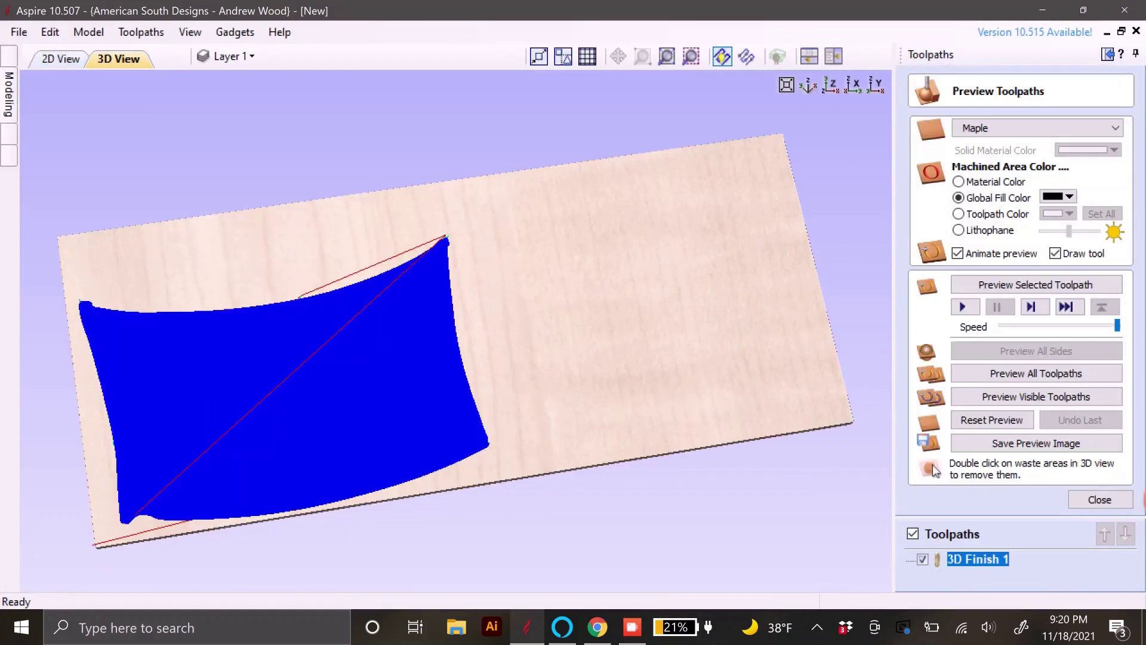
Calculate an outside profile toolpath 0.75 inches deep around the flag boundary with the 1/8" end mill, checking its tool settings
{"action": "left_click", "coordinate": [60, 59]}
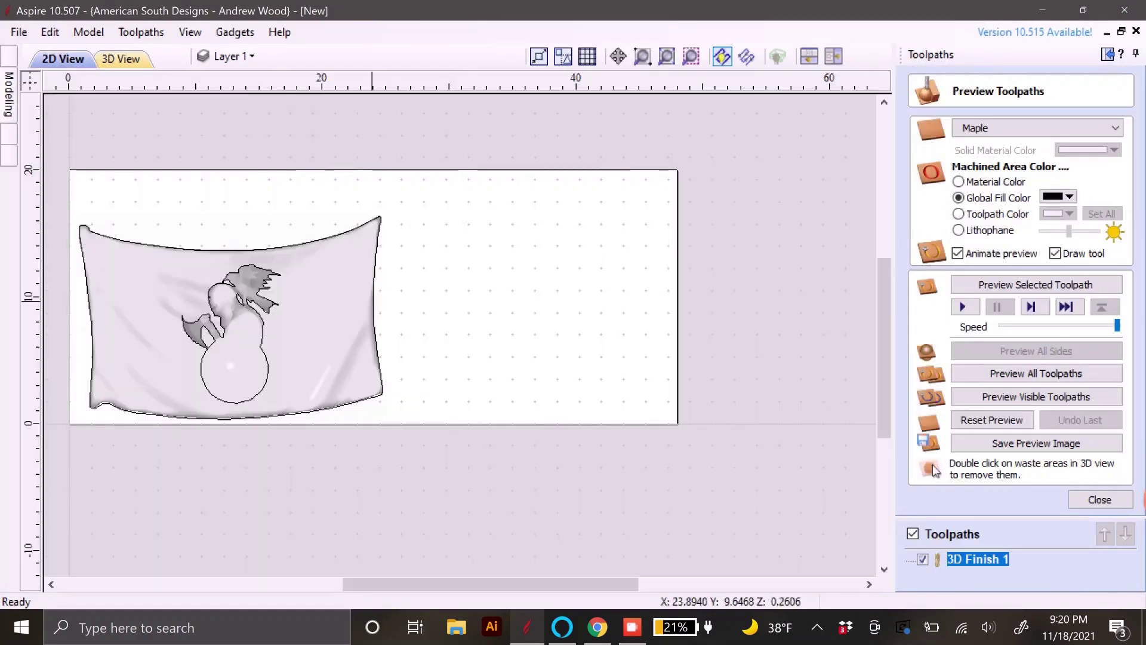
{"action": "left_click", "coordinate": [373, 305]}
{"action": "left_click", "coordinate": [1100, 499]}
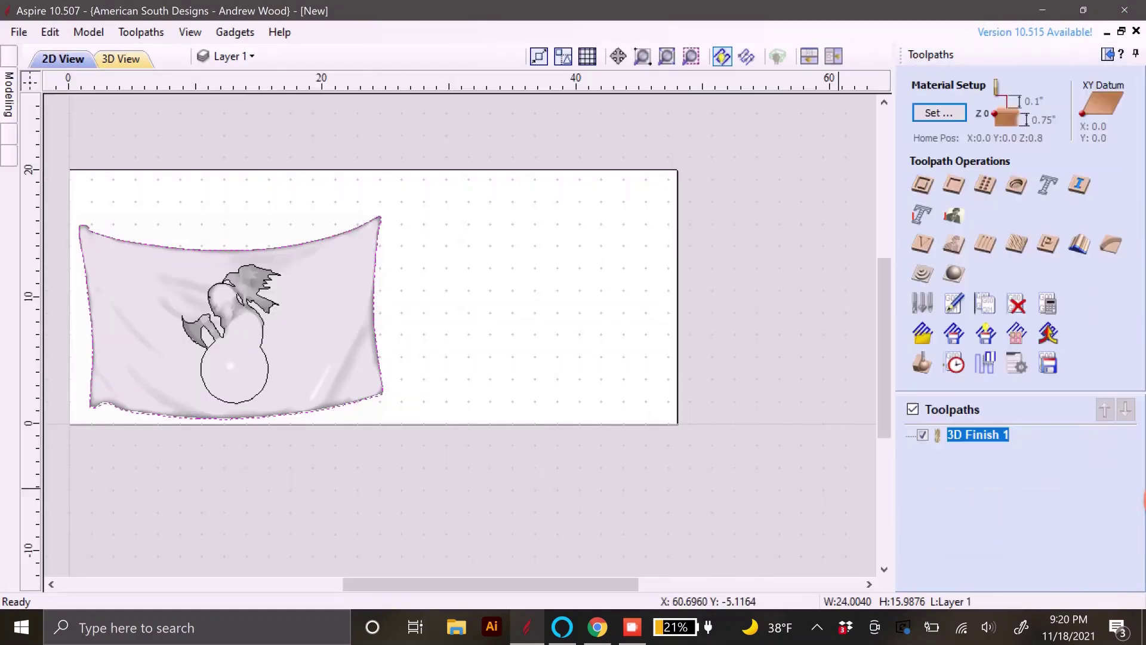
{"action": "left_click", "coordinate": [922, 185]}
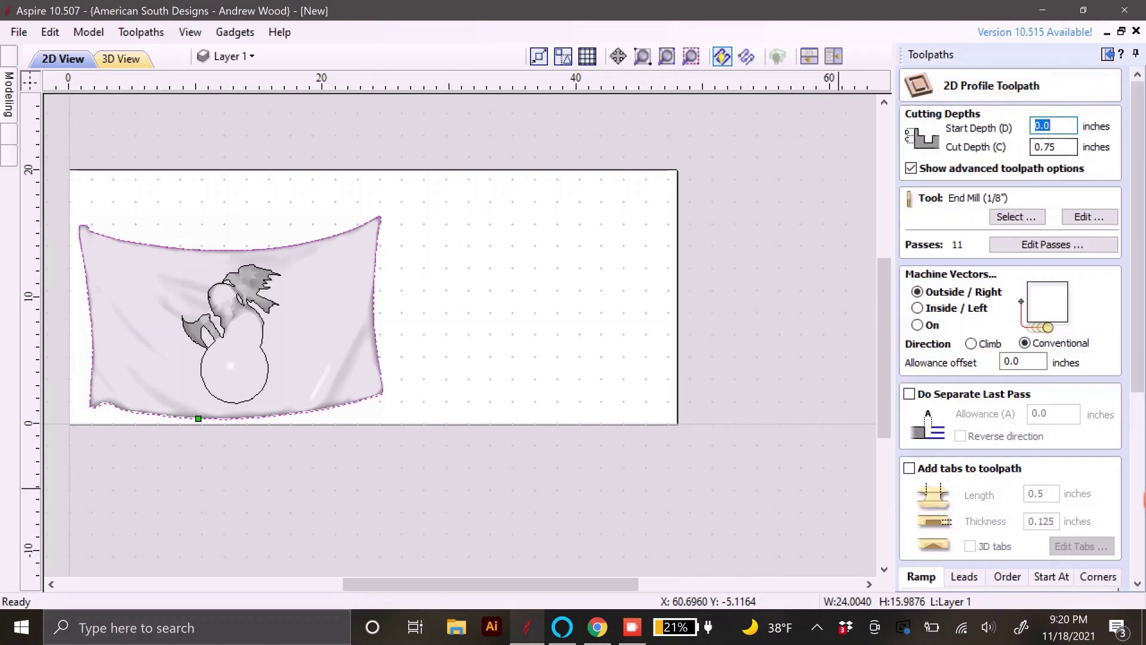
{"action": "left_click", "coordinate": [1089, 217]}
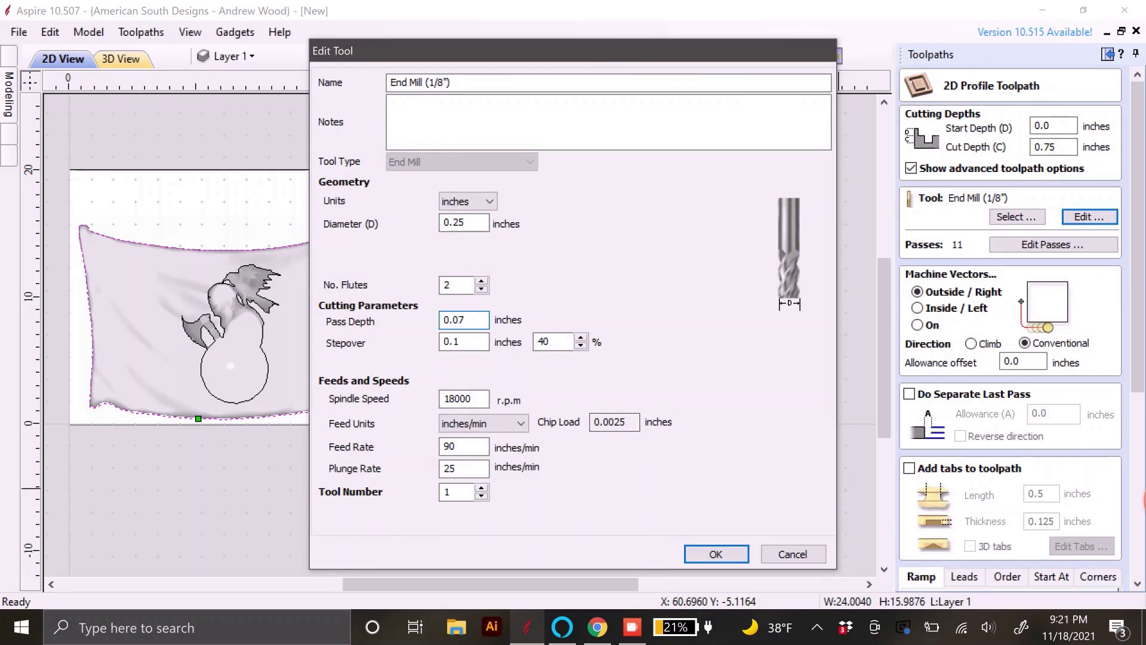
{"action": "right_click", "coordinate": [474, 448]}
{"action": "key", "text": "Escape"}
{"action": "key", "text": "Return"}
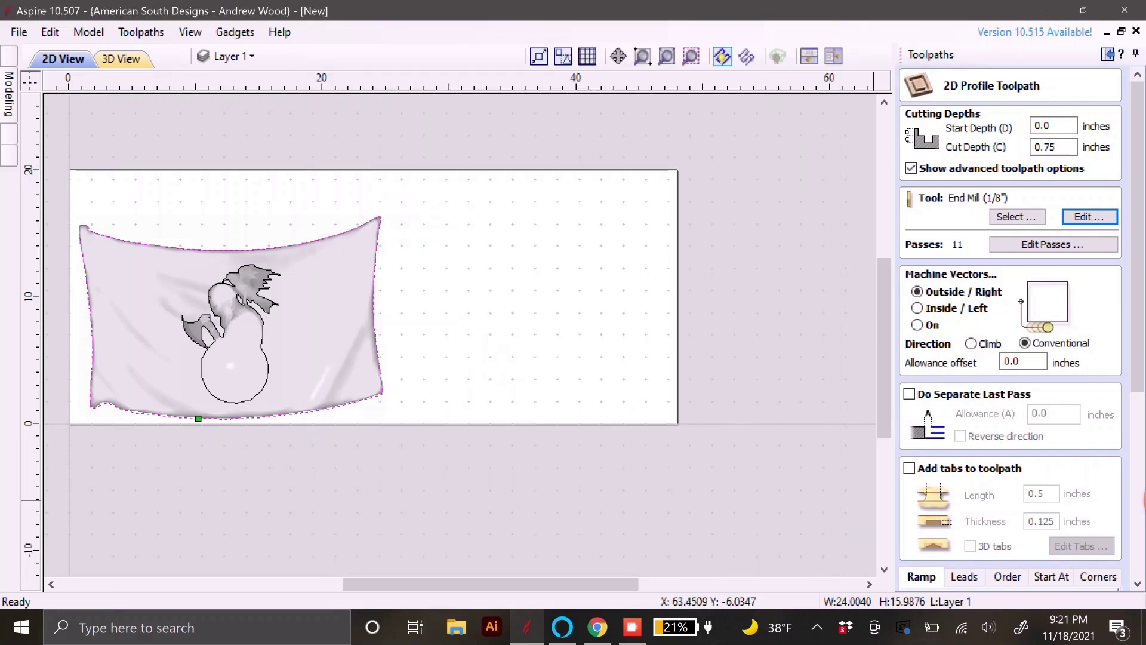
{"action": "scroll", "coordinate": [1011, 328], "scroll_direction": "down", "scroll_amount": 8}
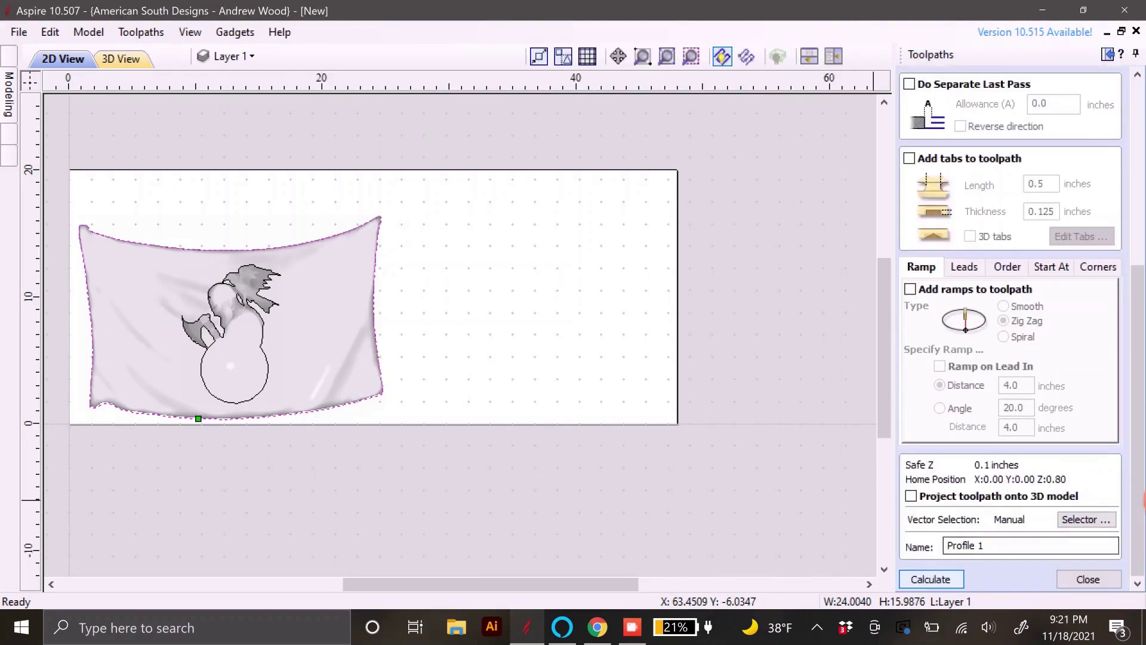
{"action": "left_click", "coordinate": [931, 579]}
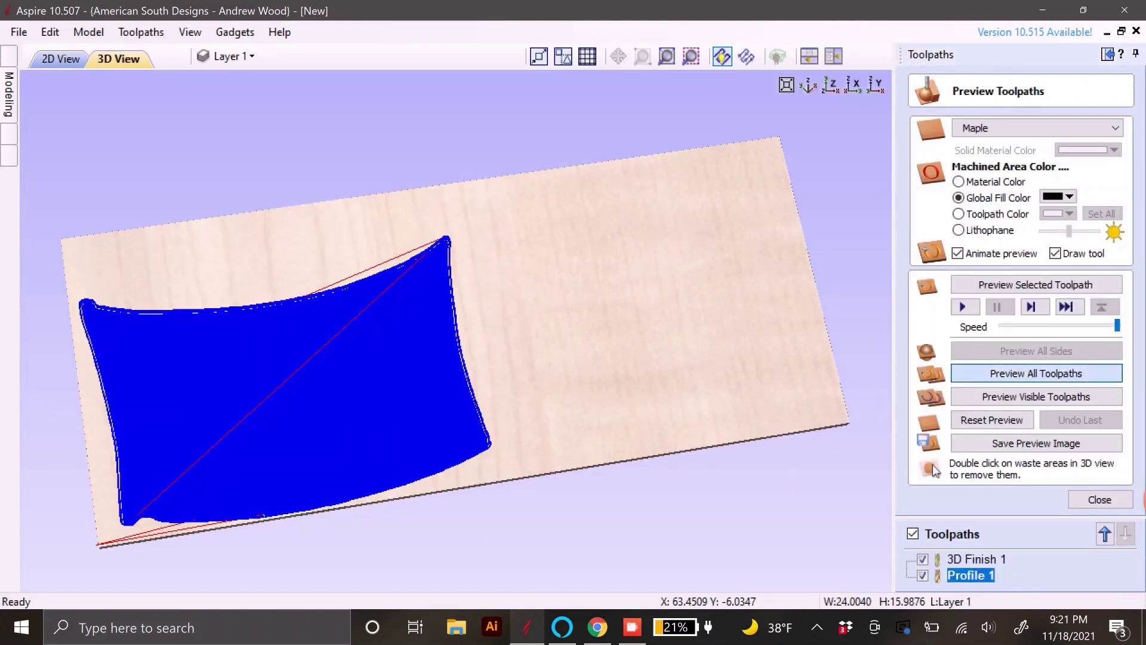
Preview all toolpaths, remove the waste material around the flag, inspect the carved result in 3D, and close the preview
{"action": "key", "text": "Return"}
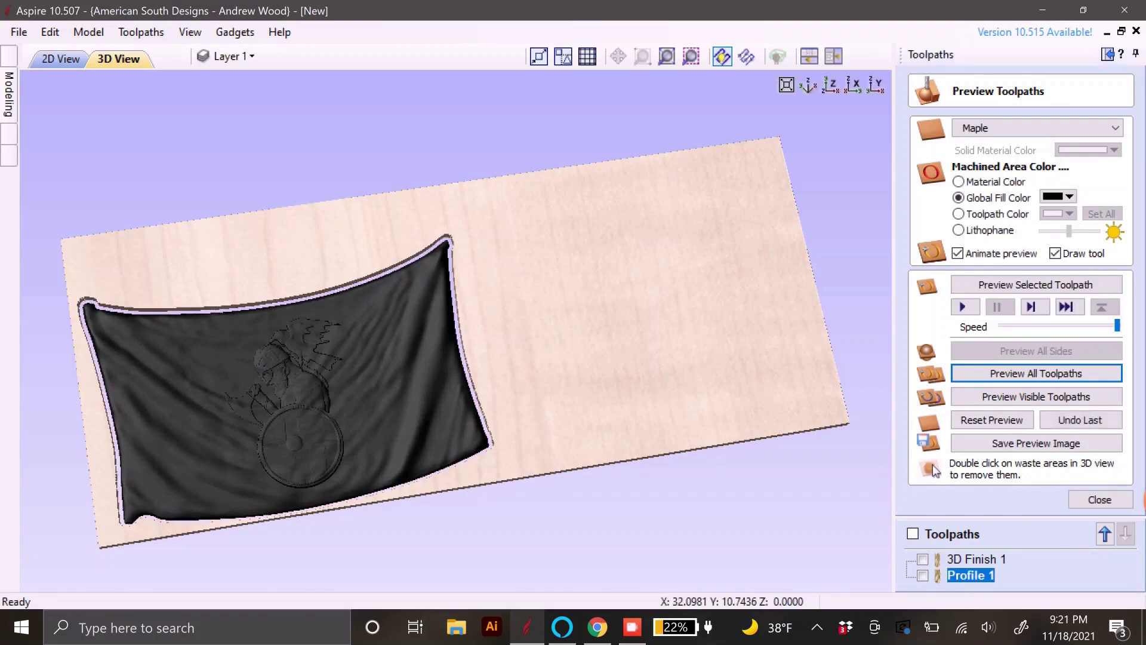
{"action": "double_click", "coordinate": [597, 325]}
{"action": "scroll", "coordinate": [455, 329], "scroll_direction": "up", "scroll_amount": 3}
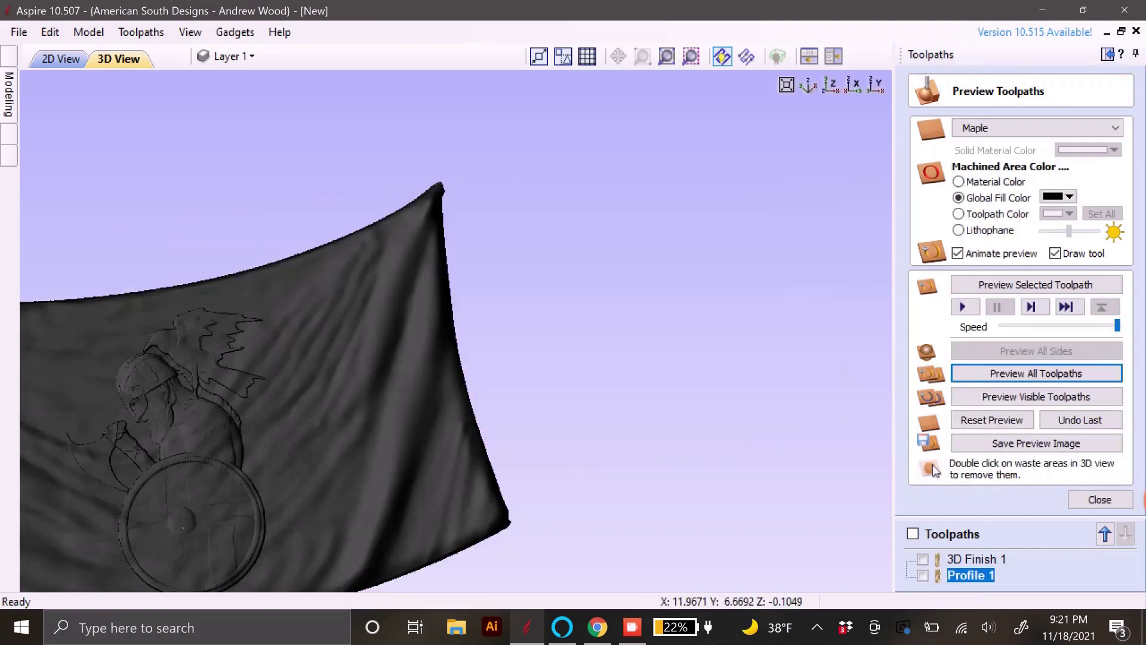
{"action": "left_click_drag", "start_coordinate": [455, 328], "coordinate": [466, 382]}
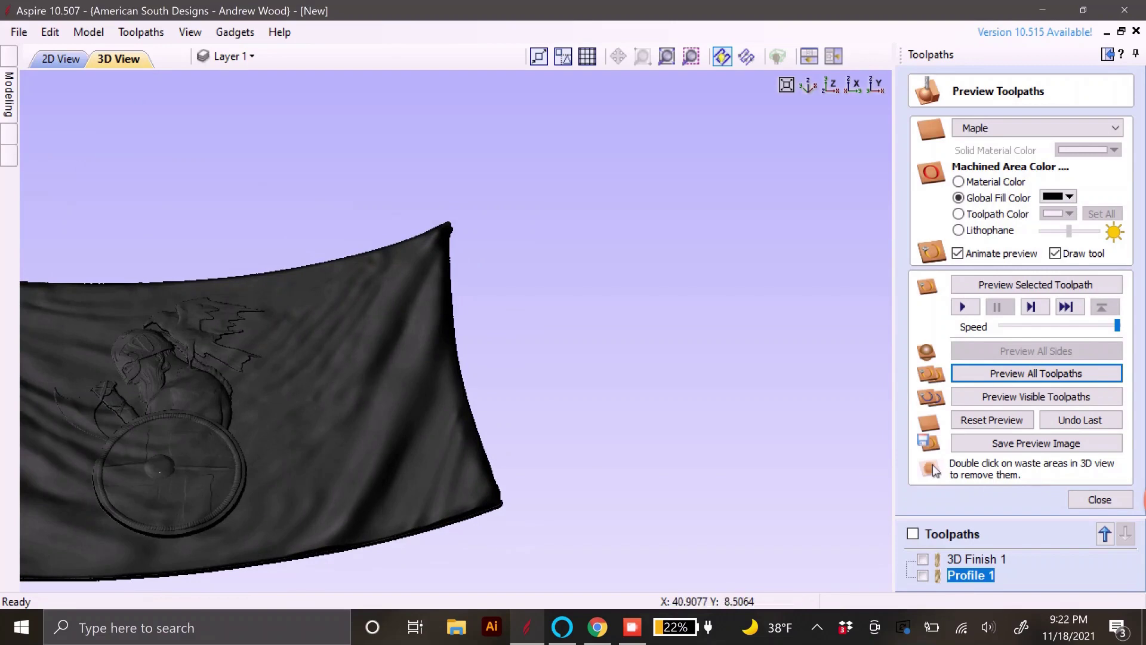
{"action": "left_click", "coordinate": [1100, 499]}
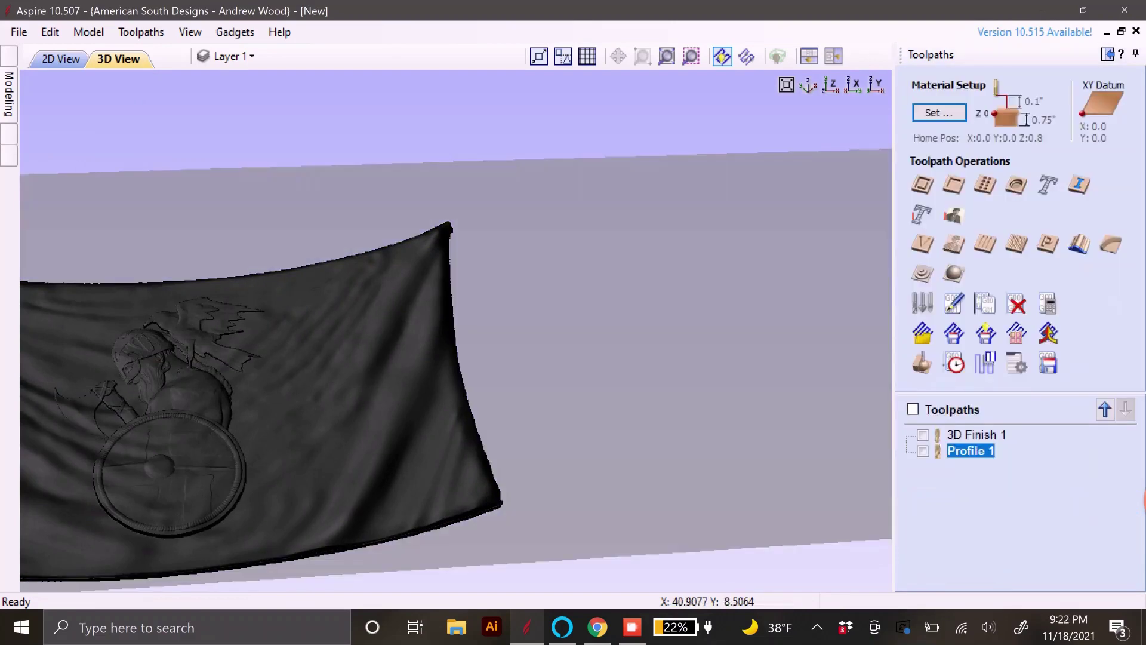
Open the toolpaths summary to check the estimated machining times
{"action": "left_click", "coordinate": [955, 363]}
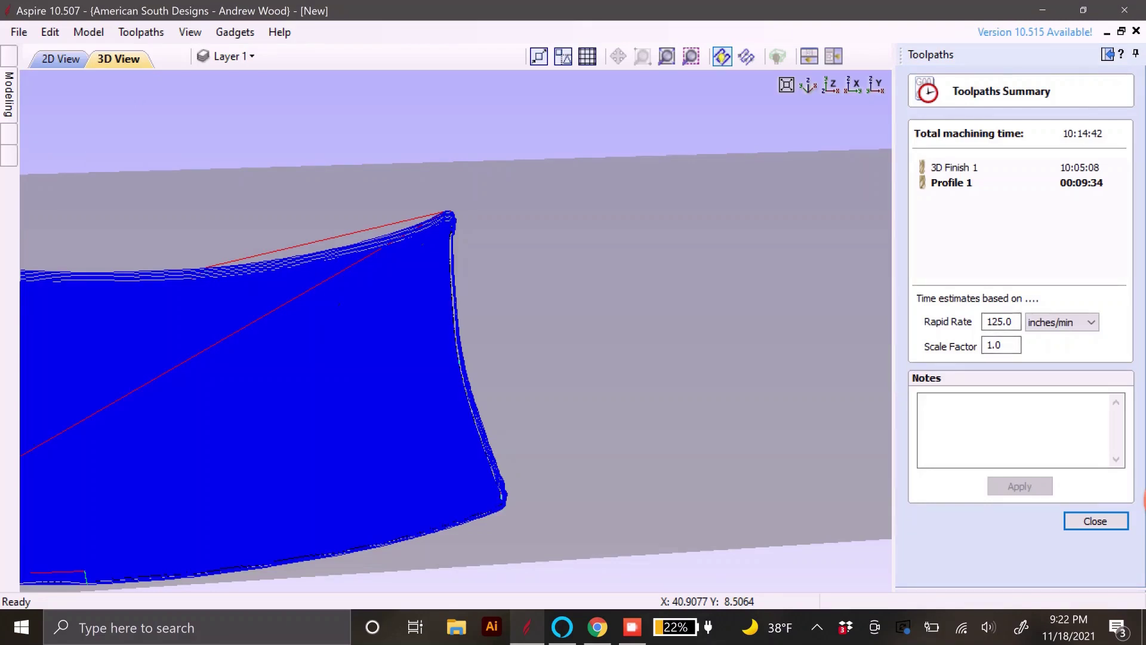
Close the machining time summary and open the save options for the Profile 1 toolpath
{"action": "left_click", "coordinate": [1095, 521]}
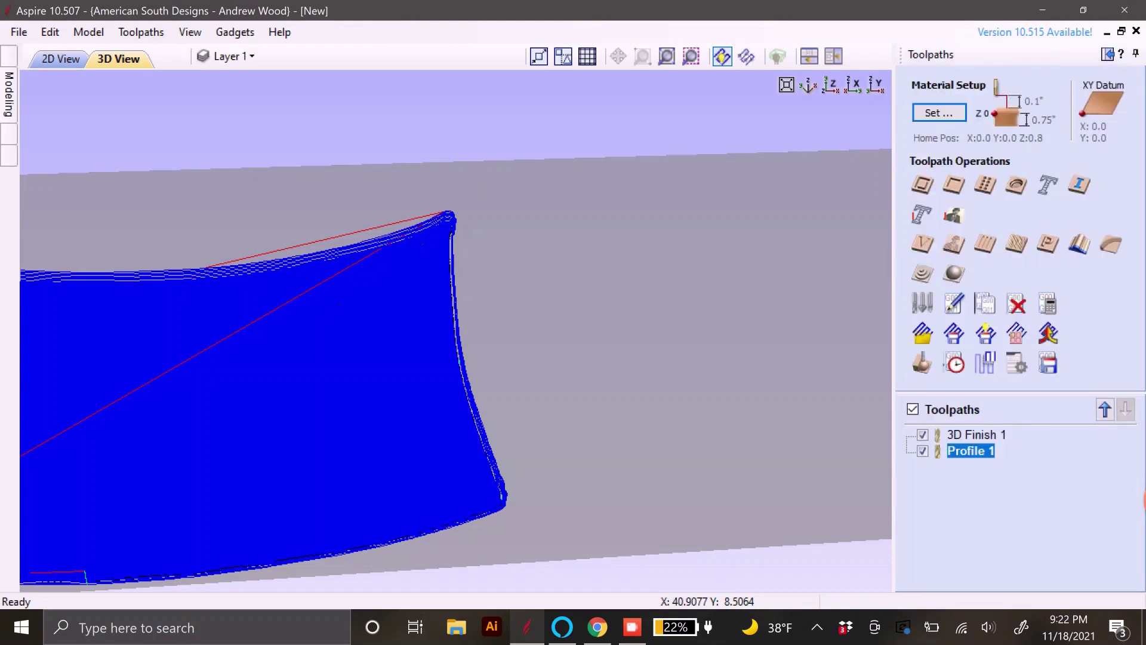
{"action": "left_click", "coordinate": [1048, 363]}
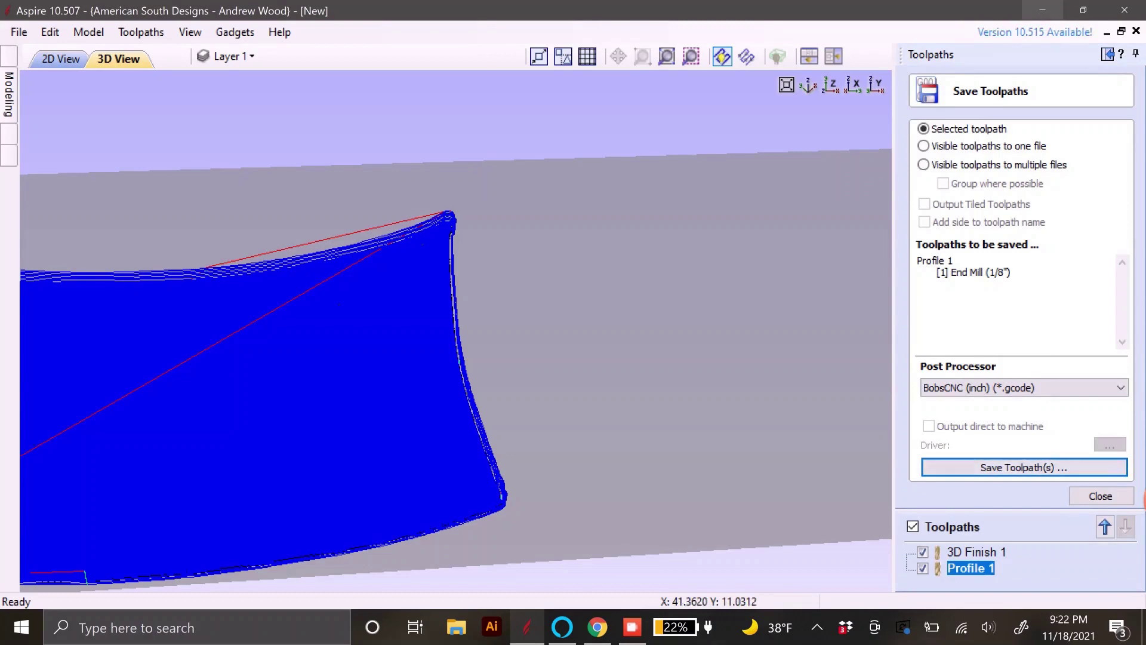
Switch to Adobe Illustrator and open the Viking draped flag artwork from the desktop
{"action": "left_click", "coordinate": [1043, 10]}
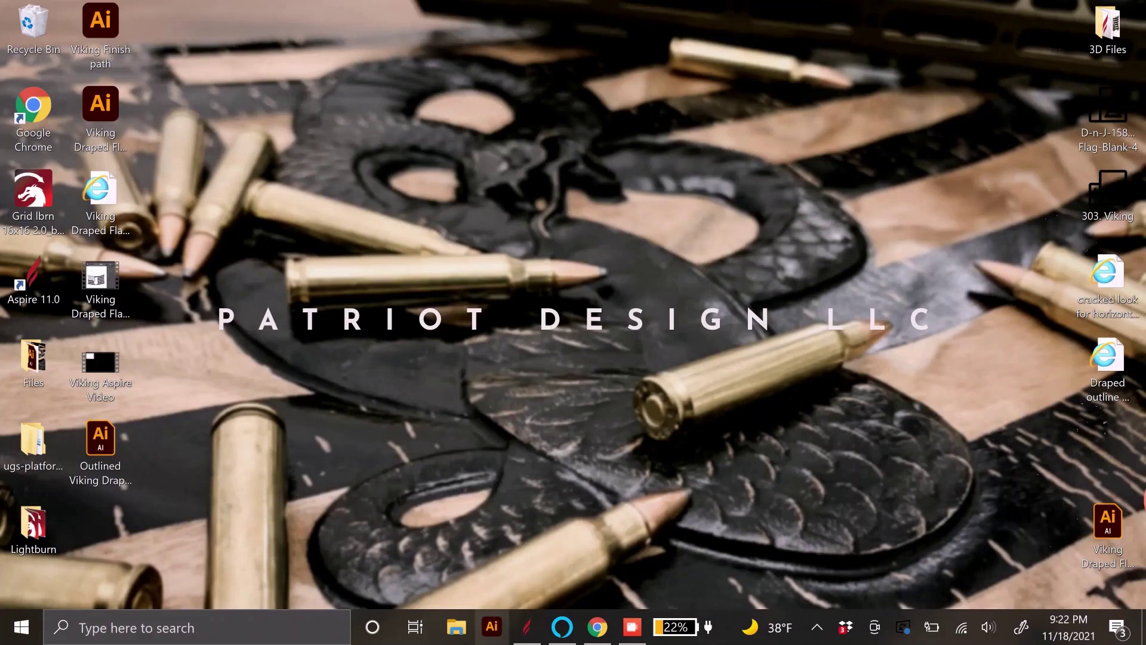
{"action": "left_click", "coordinate": [491, 626]}
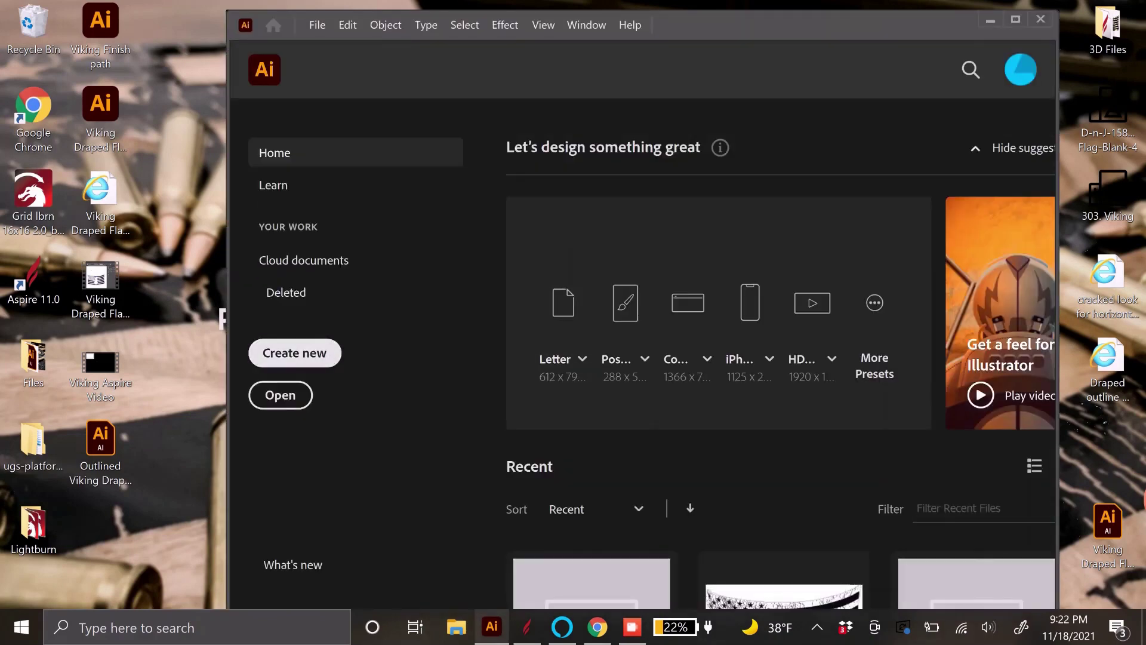
{"action": "left_click", "coordinate": [294, 353]}
{"action": "double_click", "coordinate": [113, 203]}
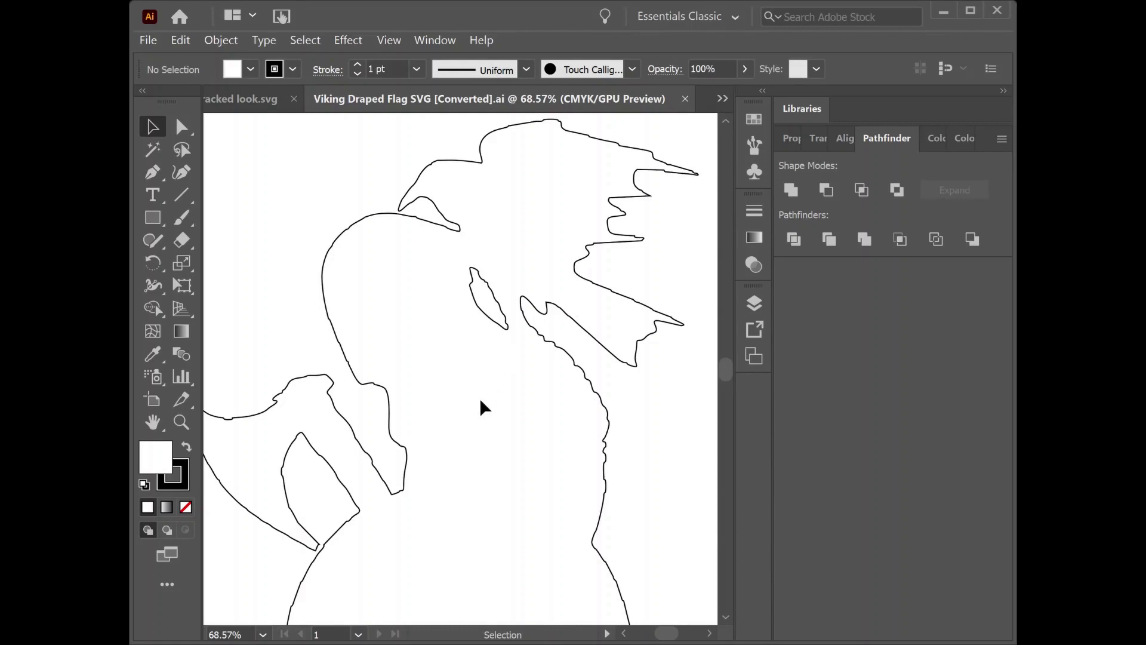
Select the flag and Viking outline paths in the Viking Draped Flag SVG document and copy them
{"action": "key", "text": "ctrl+minus"}
{"action": "key", "text": "ctrl+minus"}
{"action": "key", "text": "ctrl+minus"}
{"action": "key", "text": "ctrl+minus"}
{"action": "key", "text": "ctrl+minus"}
{"action": "key", "text": "ctrl+minus"}
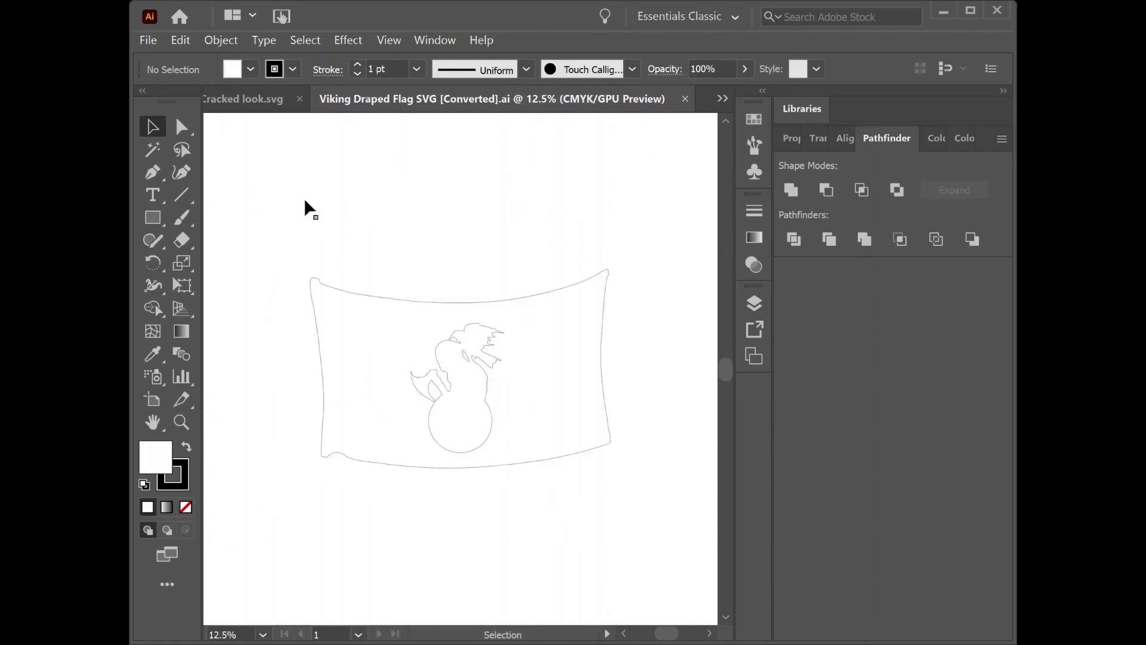
{"action": "left_click_drag", "start_coordinate": [276, 190], "coordinate": [663, 550]}
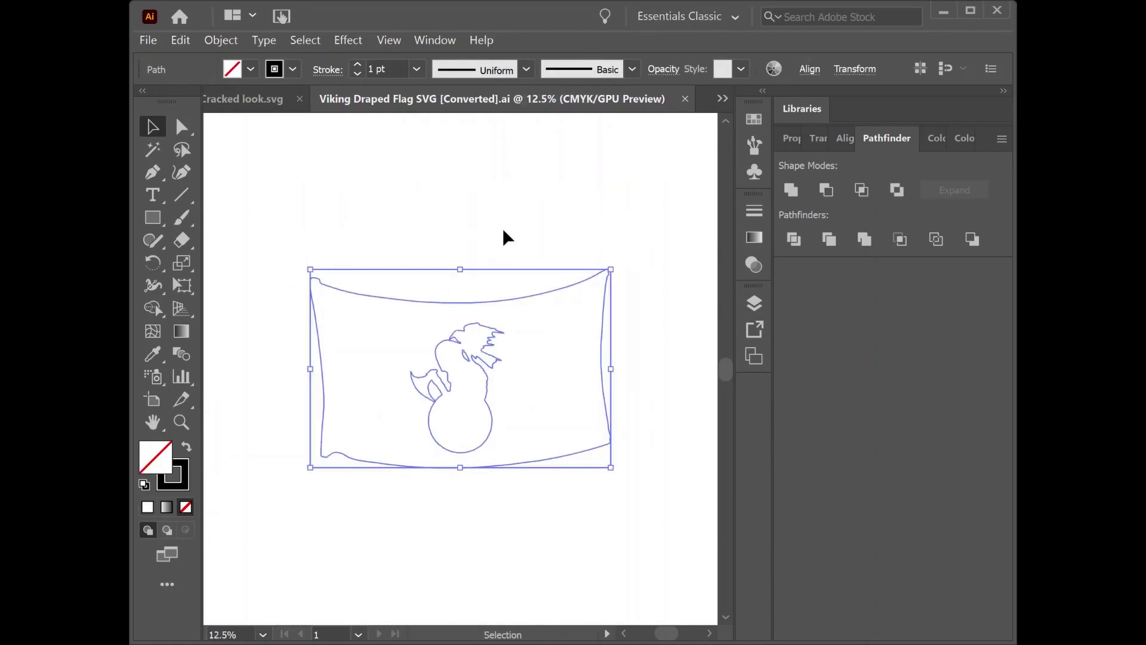
{"action": "key", "text": "ctrl"}
{"action": "key", "text": "ctrl"}
Paste the outlines into the Viking Draped Flag SVG Cracked look document and align them over the cracked flag artwork
{"action": "left_click", "coordinate": [266, 101]}
{"action": "key", "text": "ctrl+f"}
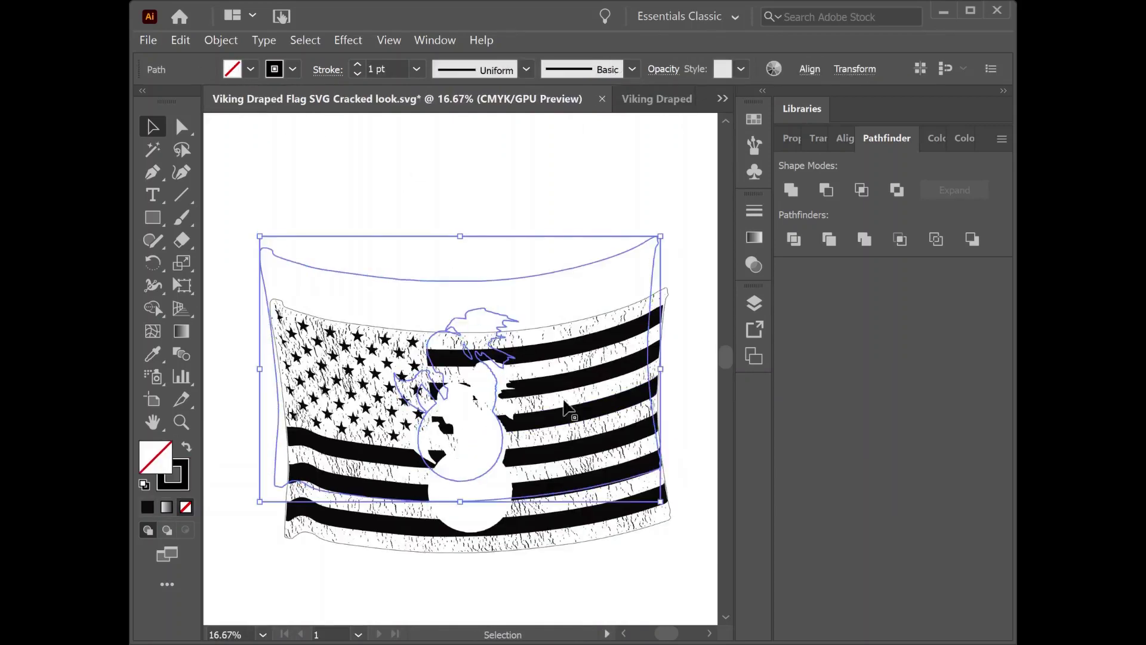
{"action": "left_click_drag", "start_coordinate": [655, 294], "coordinate": [663, 364]}
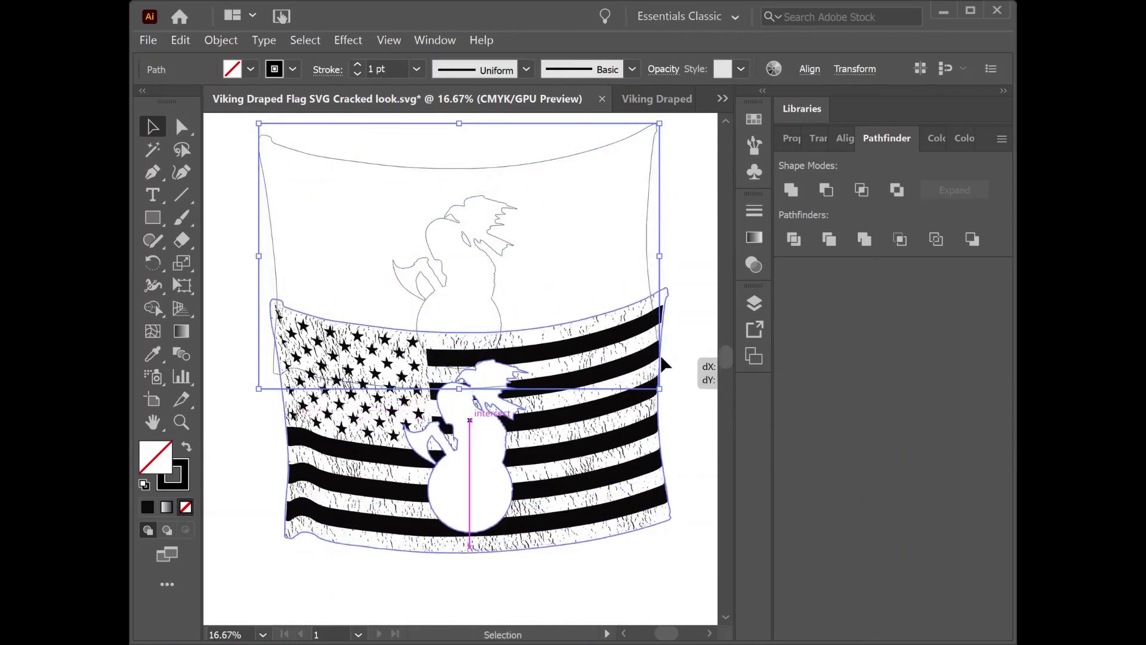
{"action": "left_click", "coordinate": [611, 203]}
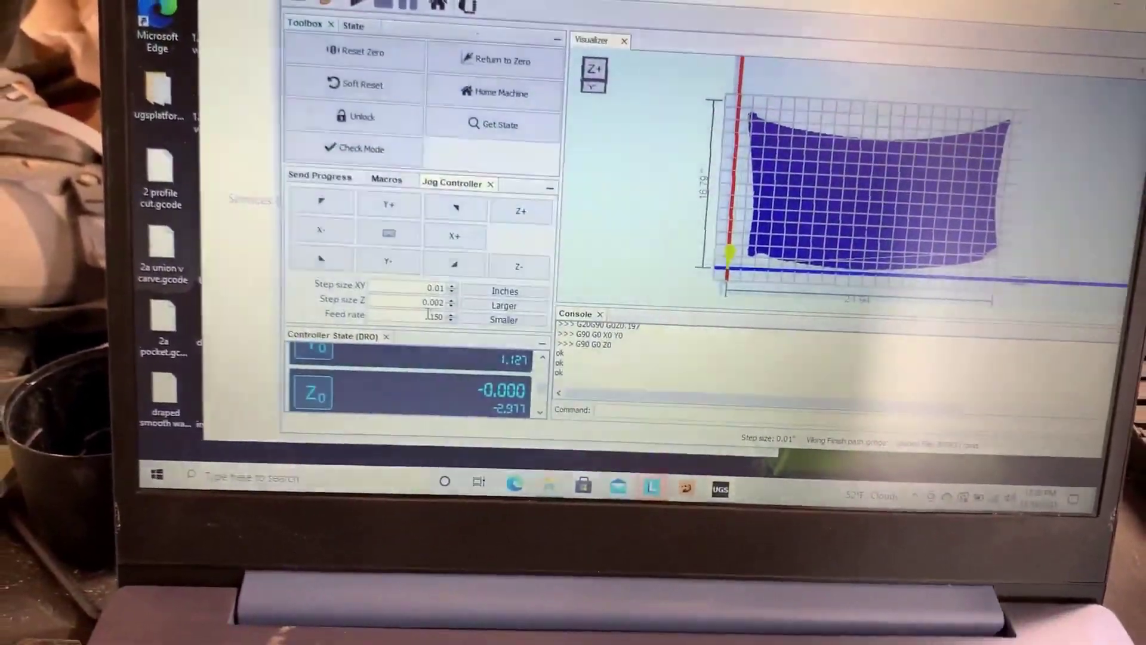
Switch to UGS and set the jog controller's feed rate to 125
{"action": "double_click", "coordinate": [427, 362]}
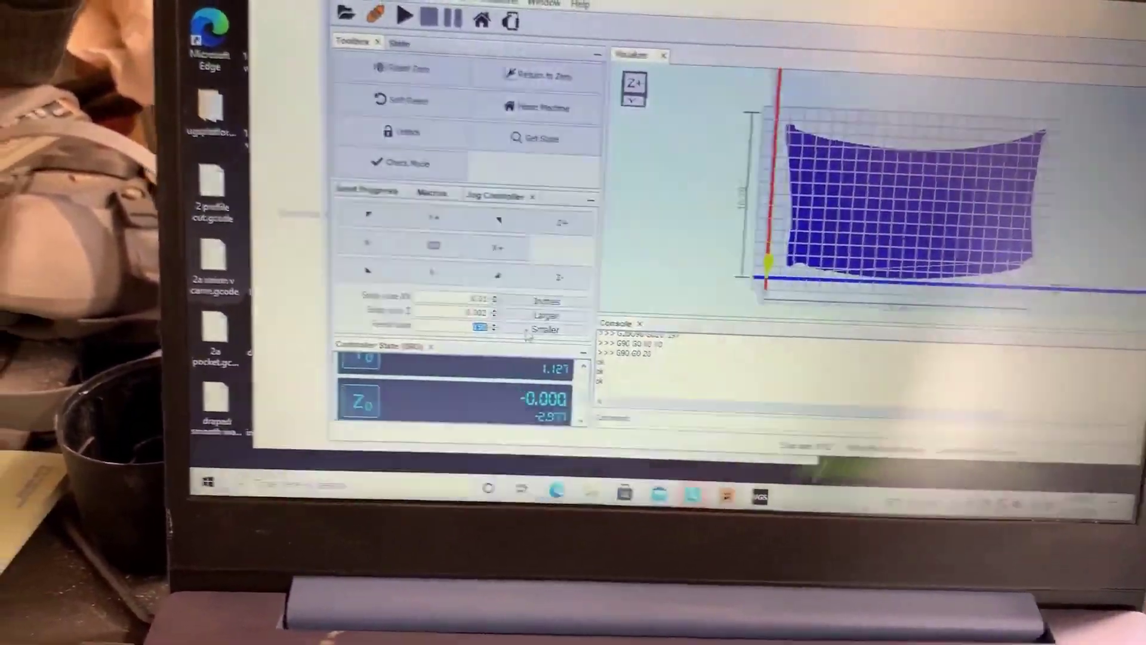
{"action": "type", "text": "125"}
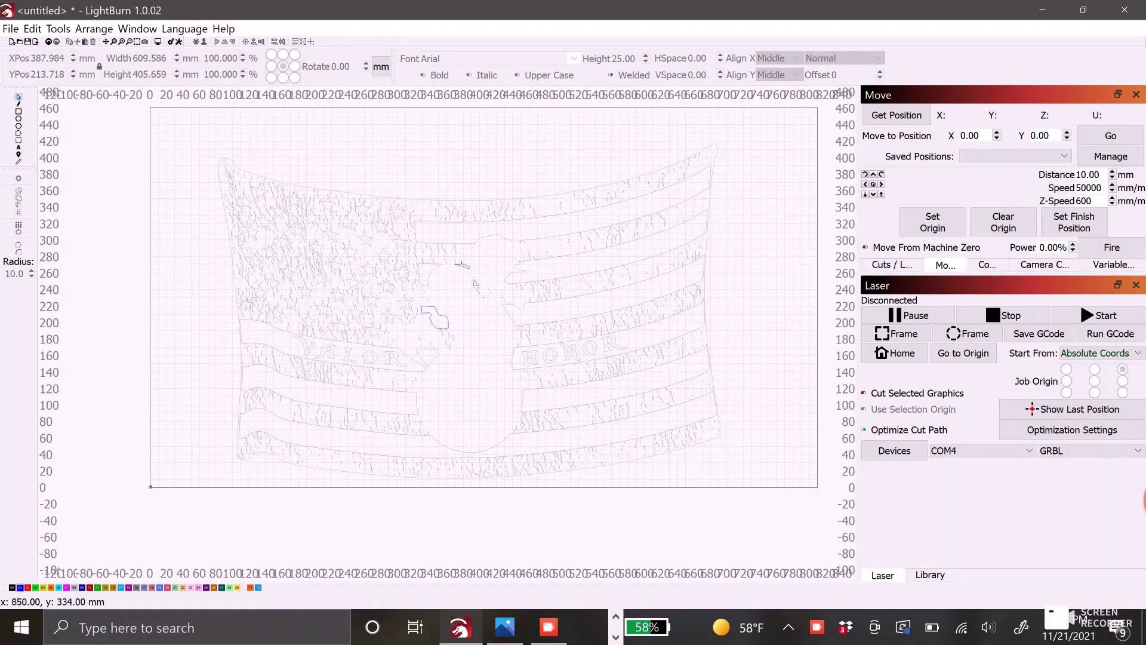
Switch to LightBurn's cut layers, toggle the output of the x-axis and y-axis layers, and delete the red outer flag outline
{"action": "left_click", "coordinate": [892, 265]}
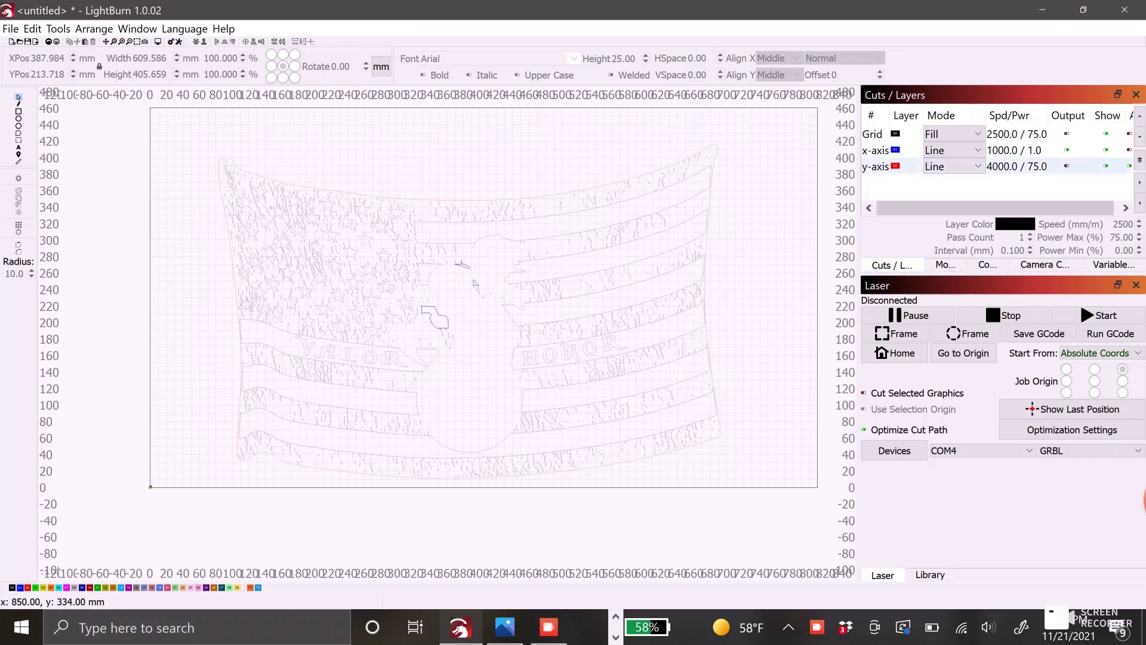
{"action": "left_click", "coordinate": [1066, 166]}
{"action": "left_click", "coordinate": [1013, 150]}
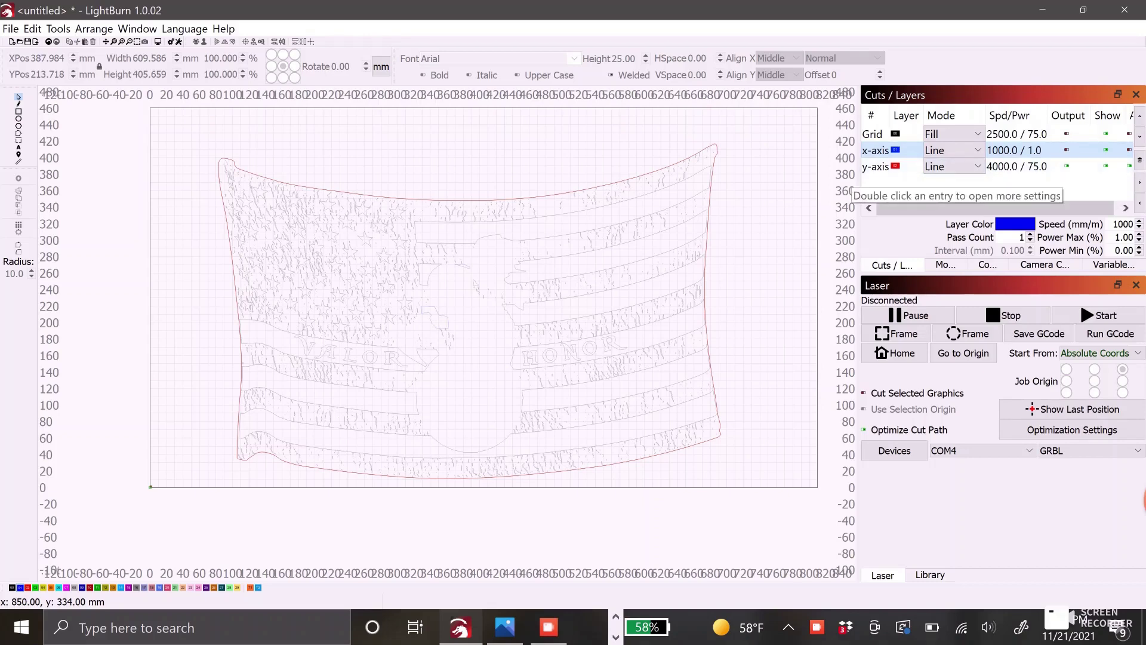
{"action": "left_click", "coordinate": [1067, 166]}
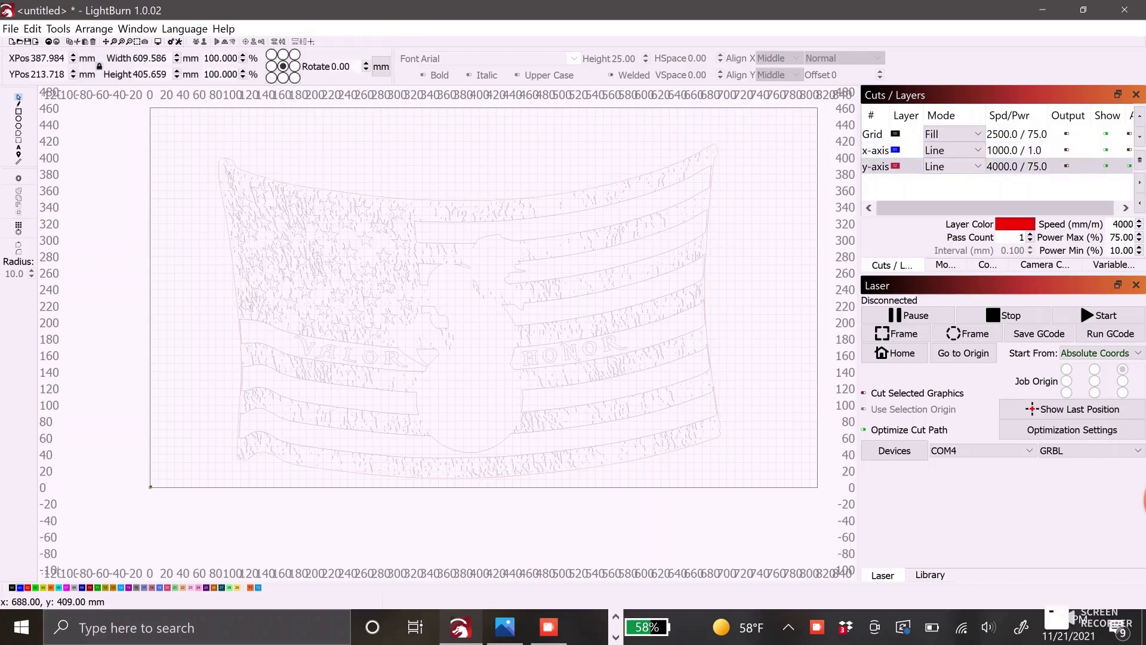
{"action": "left_click", "coordinate": [717, 151]}
{"action": "key", "text": "Delete"}
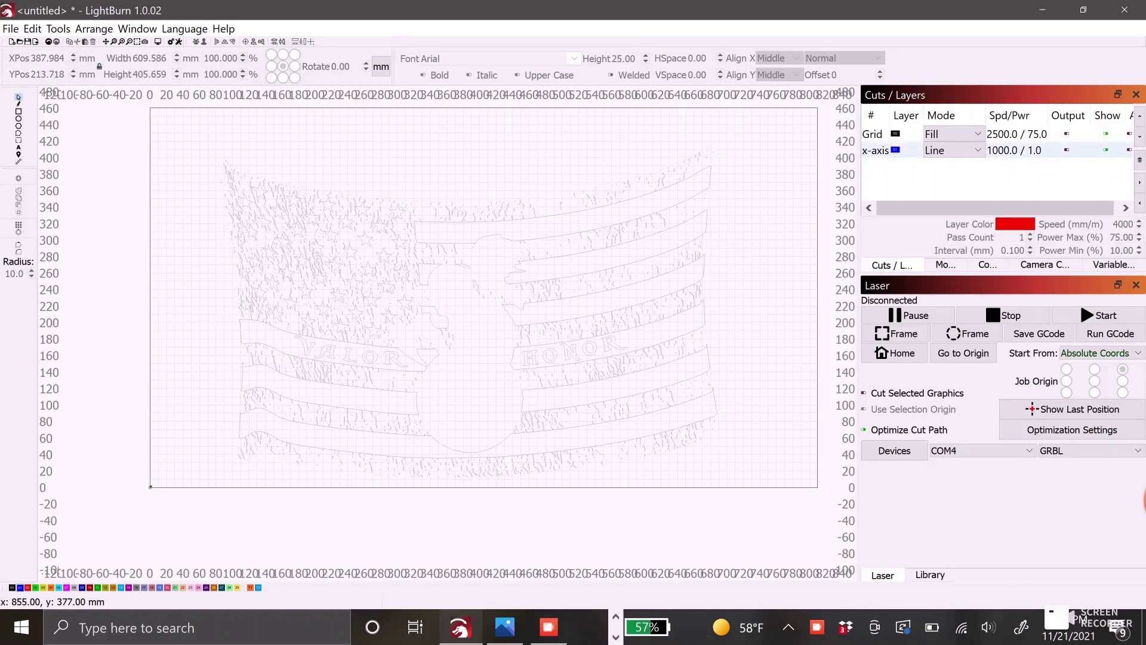
Assign all of the artwork to the black Grid layer and keep that layer's mode on Fill
{"action": "scroll", "coordinate": [448, 280], "scroll_direction": "up", "scroll_amount": 5}
{"action": "scroll", "coordinate": [448, 280], "scroll_direction": "up", "scroll_amount": 1}
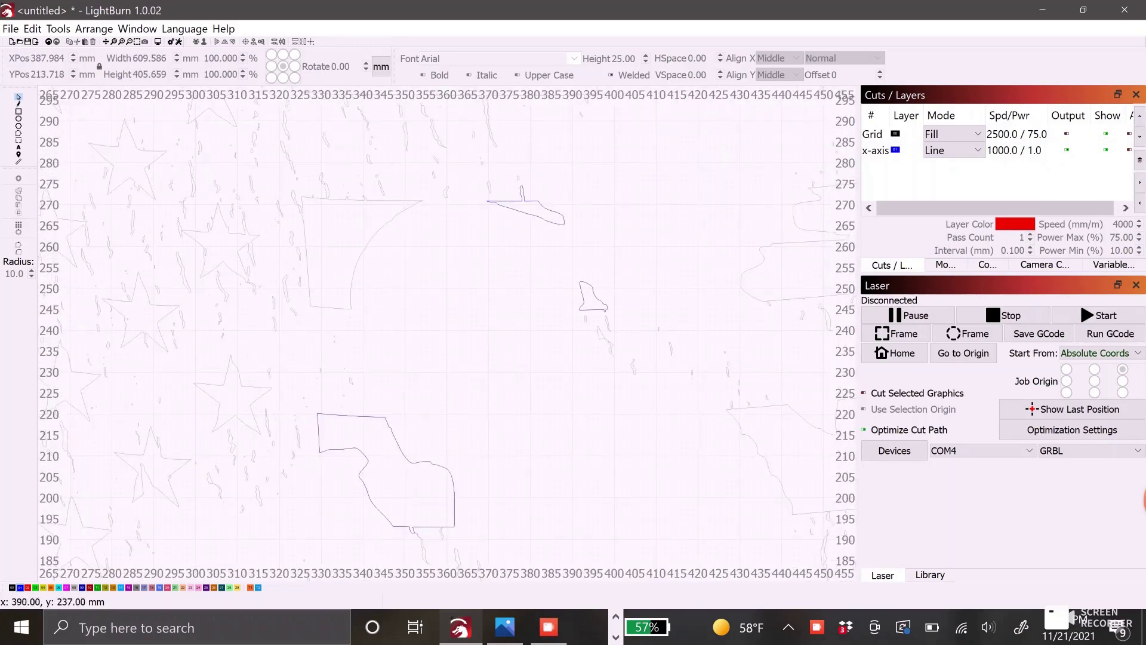
{"action": "scroll", "coordinate": [448, 334], "scroll_direction": "down", "scroll_amount": 7}
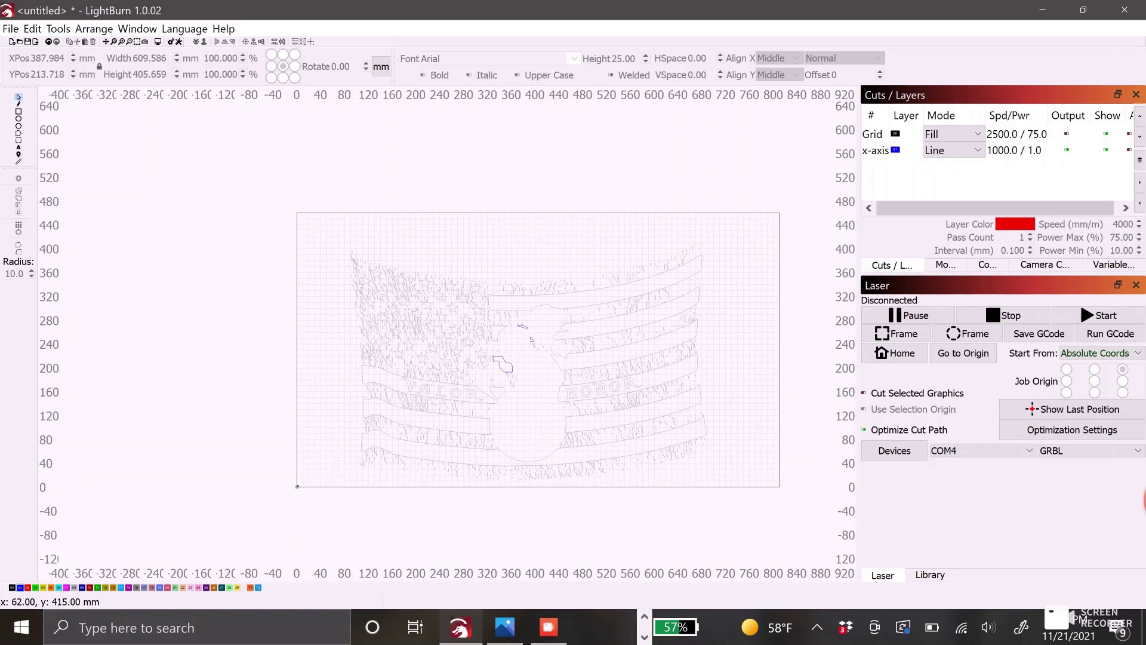
{"action": "key", "text": "ctrl+a"}
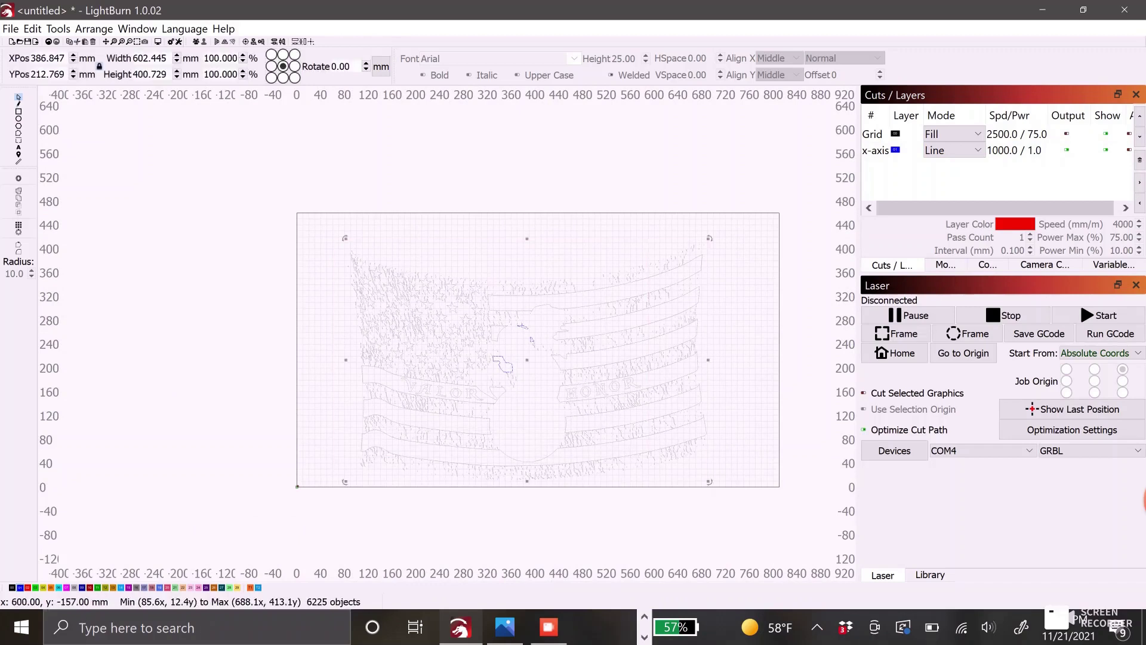
{"action": "left_click", "coordinate": [12, 587]}
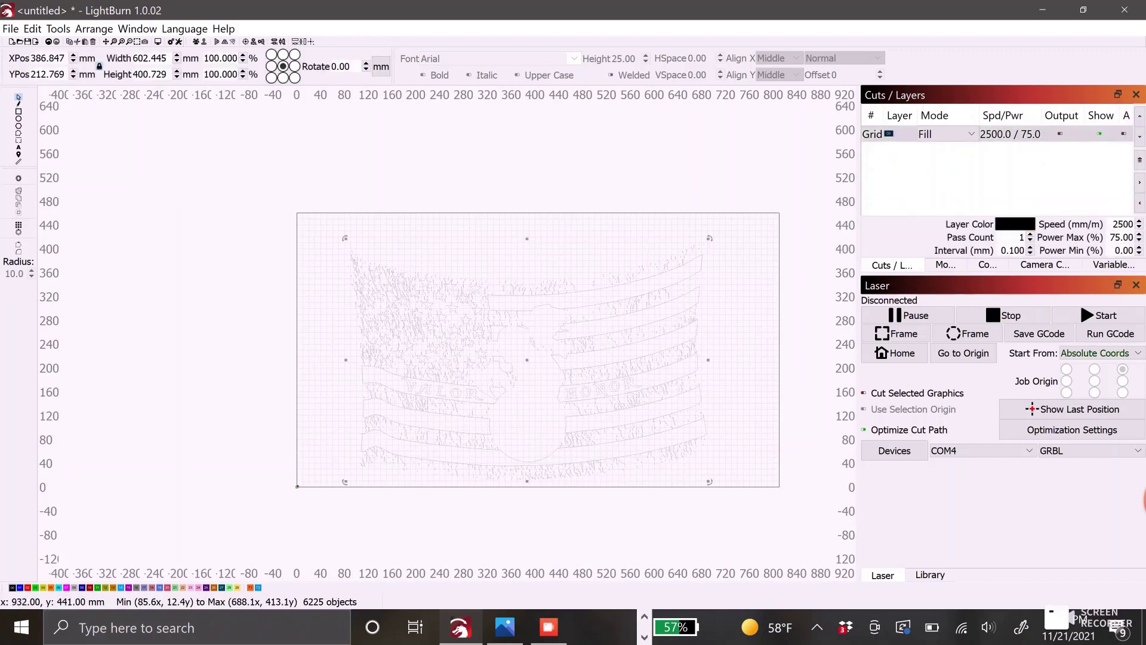
{"action": "left_click", "coordinate": [946, 134]}
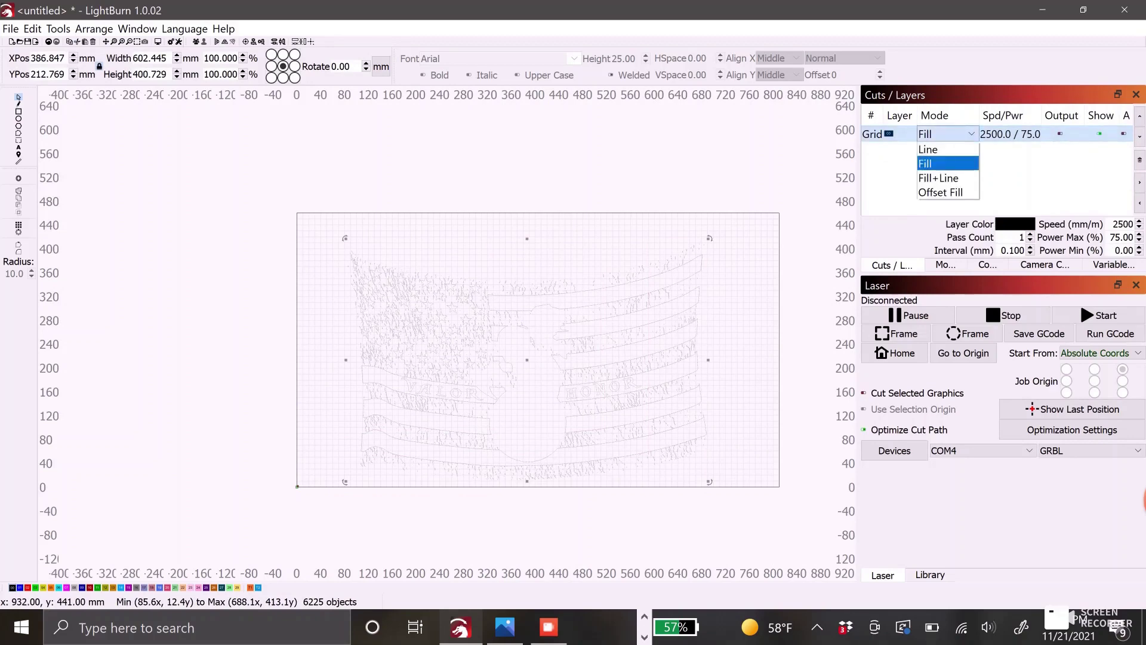
{"action": "left_click", "coordinate": [946, 162]}
Open the Grid layer's cut settings and set its speed to 4500 mm/min
{"action": "double_click", "coordinate": [889, 133]}
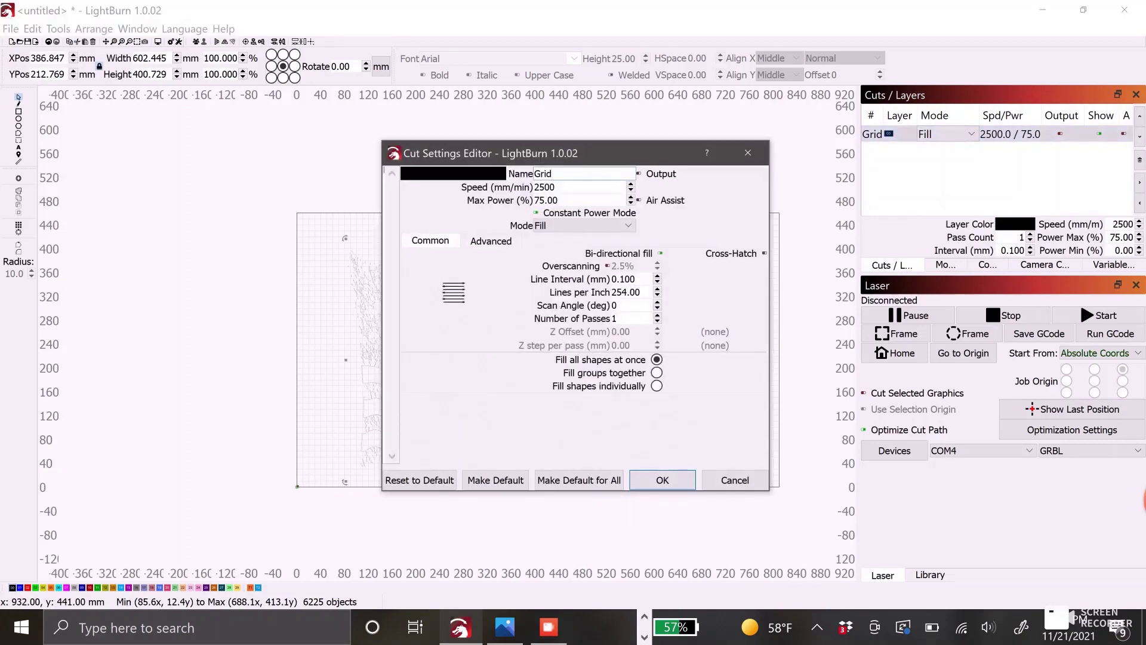
{"action": "key", "text": "BackSpace"}
{"action": "key", "text": "BackSpace"}
{"action": "key", "text": "BackSpace"}
{"action": "key", "text": "BackSpace"}
{"action": "type", "text": "4500"}
Enable overscanning at 2%, set the line interval to 0.09 mm, and apply the Grid layer's cut settings
{"action": "left_click", "coordinate": [607, 266]}
{"action": "key", "text": "BackSpace"}
{"action": "key", "text": "BackSpace"}
{"action": "key", "text": "BackSpace"}
{"action": "type", "text": "2"}
{"action": "left_click", "coordinate": [636, 279]}
{"action": "key", "text": "BackSpace"}
{"action": "key", "text": "BackSpace"}
{"action": "key", "text": "BackSpace"}
{"action": "type", "text": "09"}
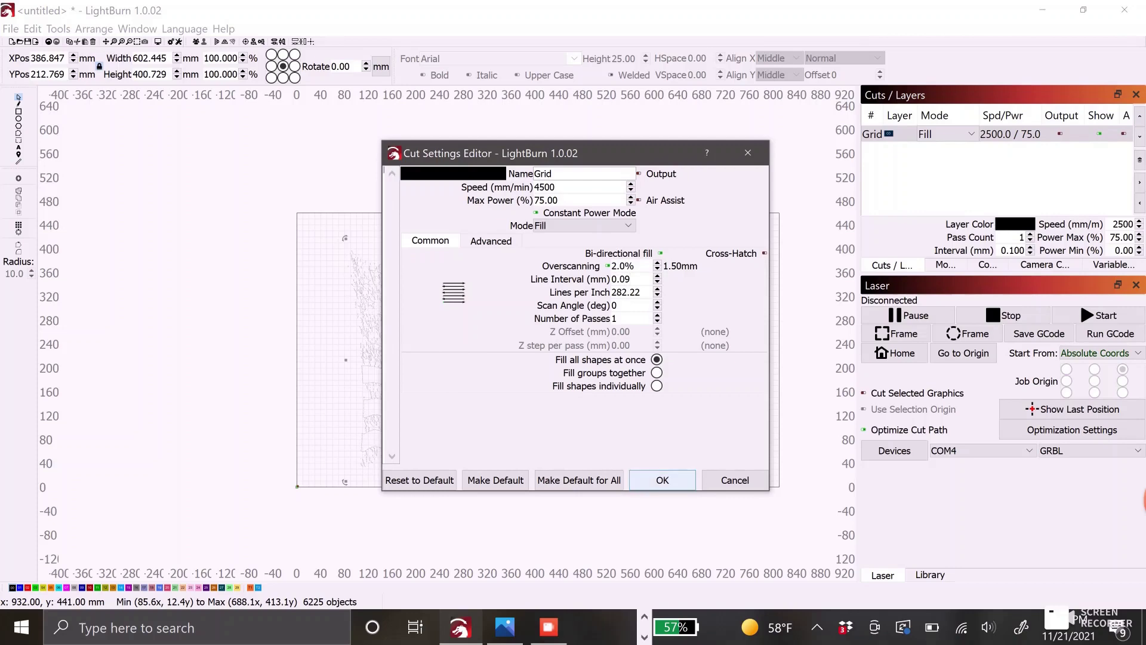
{"action": "left_click", "coordinate": [662, 480]}
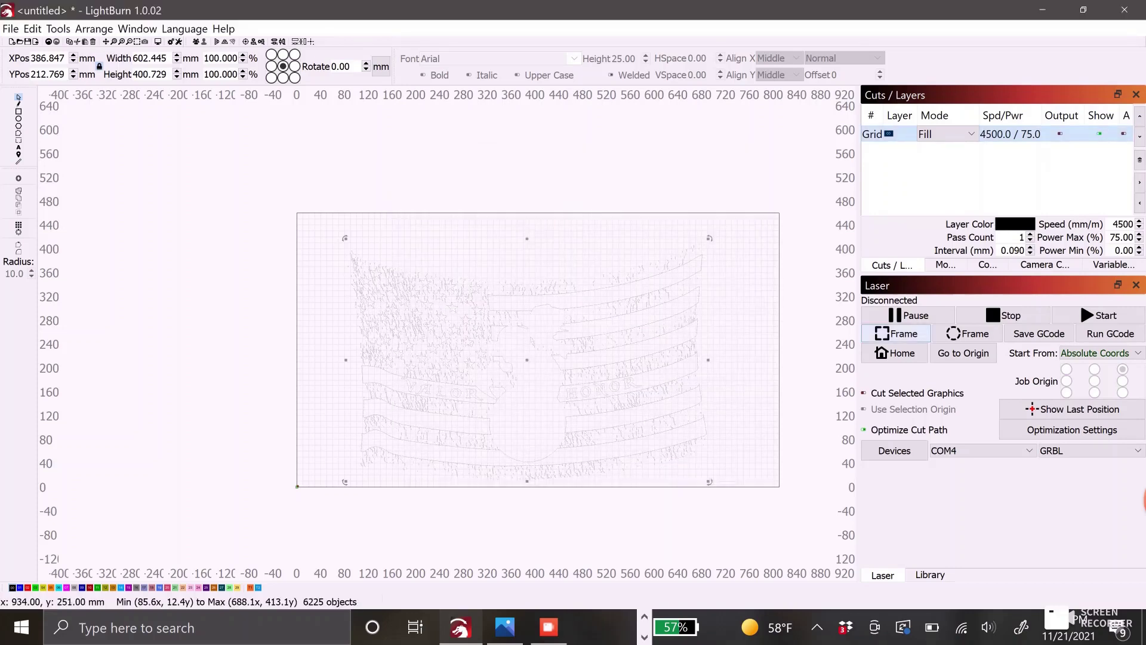